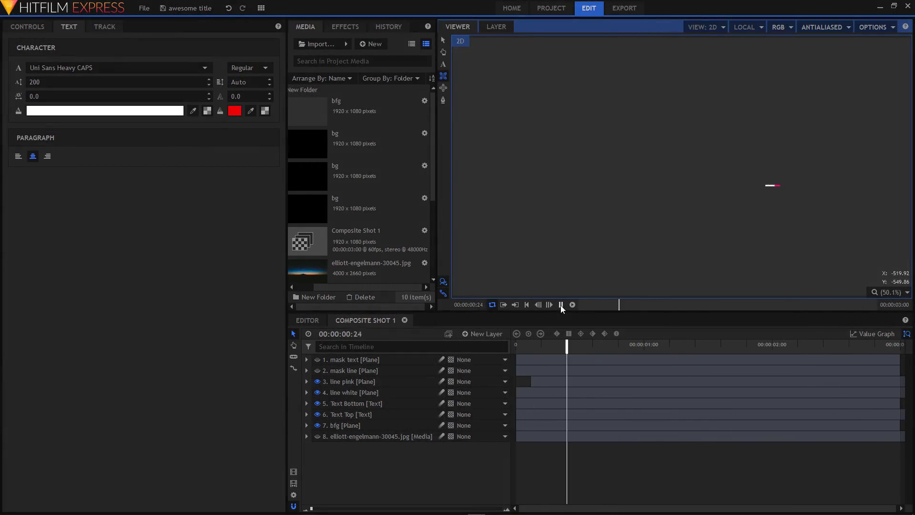
Stop the title preview and create a new 1080p Full HD composite shot at 60 fps with a 3-second duration
{"action": "left_click", "coordinate": [560, 305]}
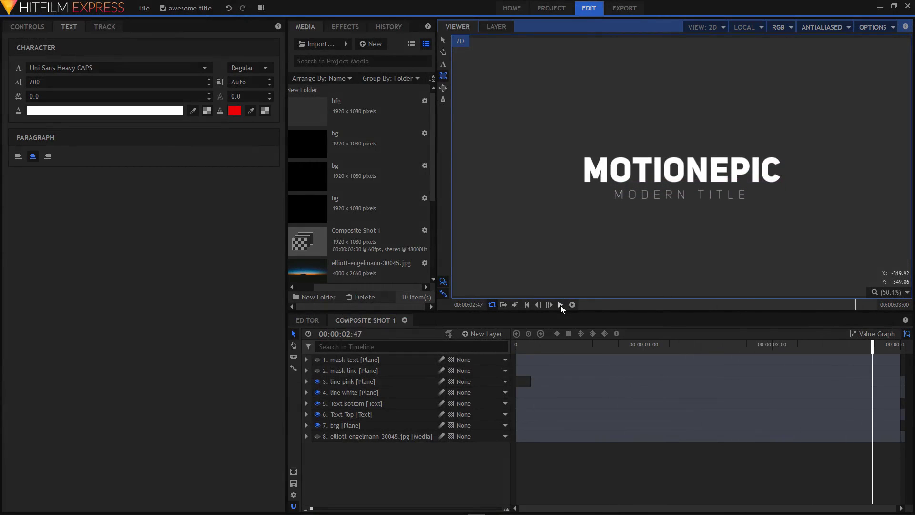
{"action": "left_click", "coordinate": [372, 46]}
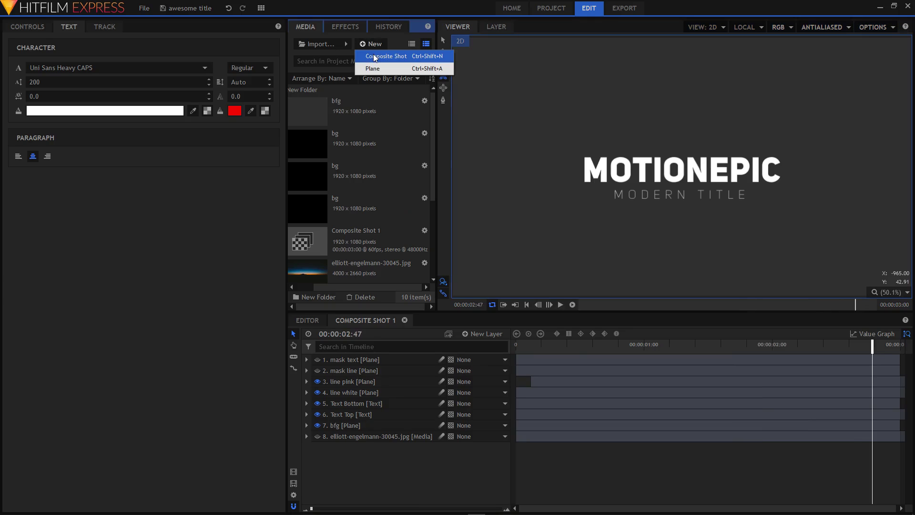
{"action": "left_click", "coordinate": [374, 55]}
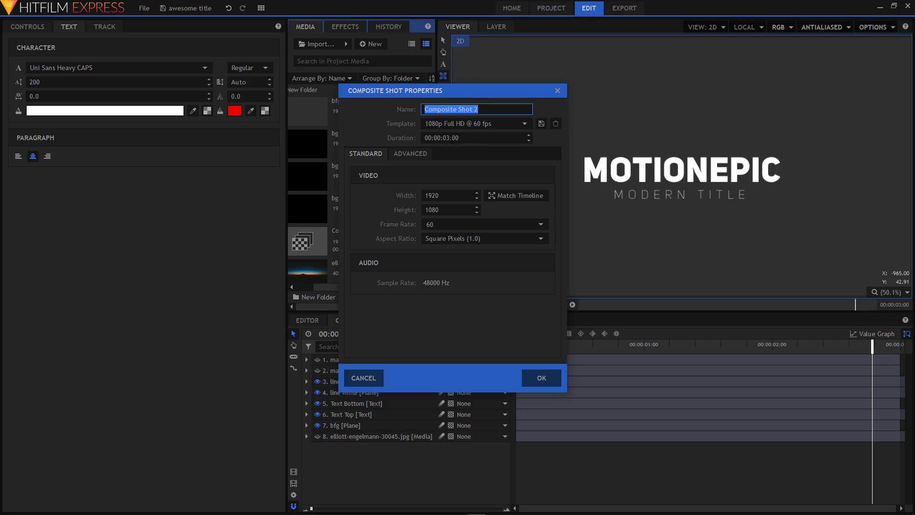
{"action": "left_click", "coordinate": [545, 387]}
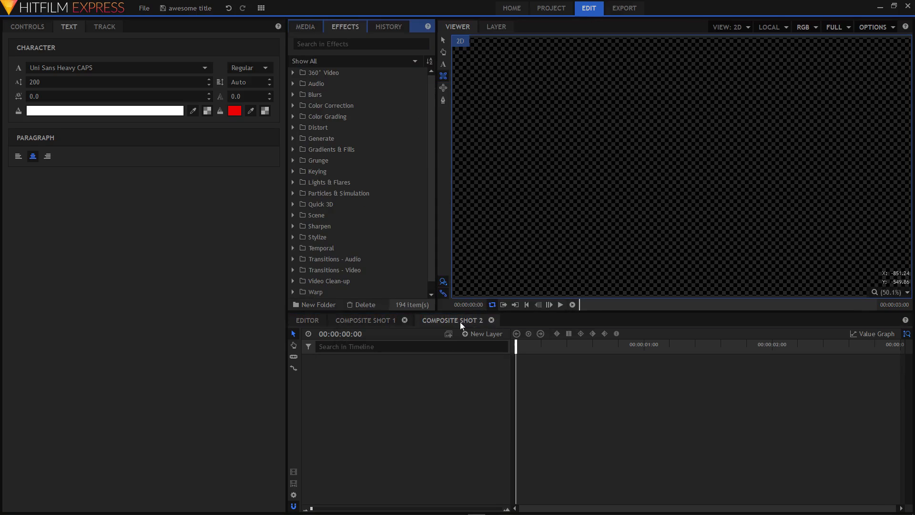
Add a black 1920 x 1080 plane layer named bg to the new composite shot
{"action": "left_click", "coordinate": [482, 332]}
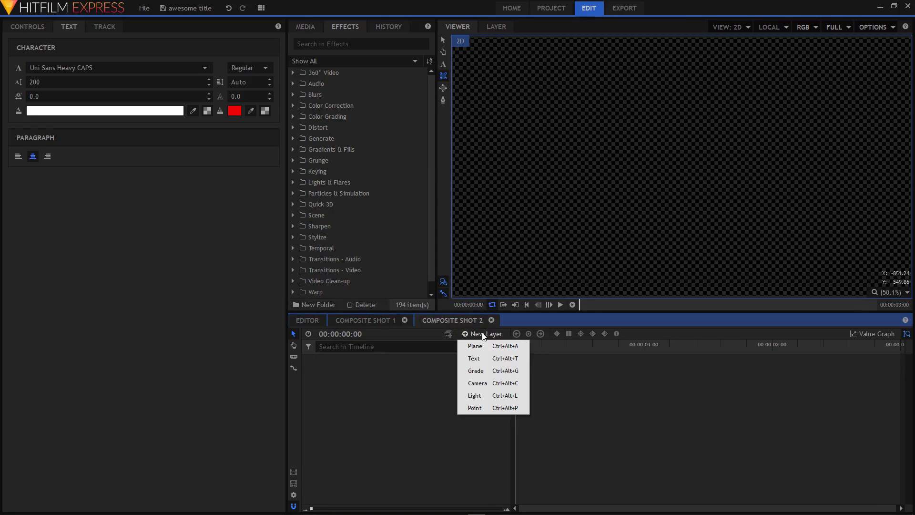
{"action": "left_click", "coordinate": [481, 346]}
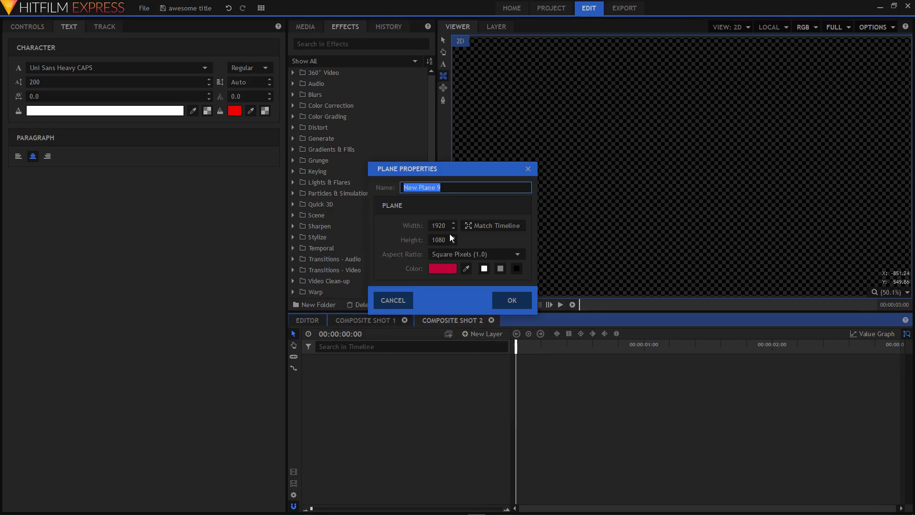
{"action": "type", "text": "bg"}
{"action": "left_click", "coordinate": [516, 268]}
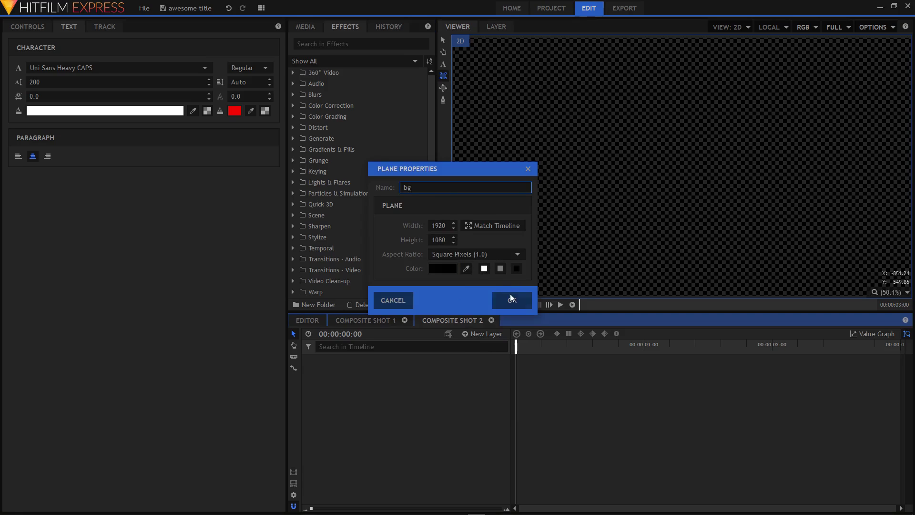
{"action": "left_click", "coordinate": [511, 299]}
Add a text layer 1920 wide and 400 high above the background plane
{"action": "left_click", "coordinate": [479, 333]}
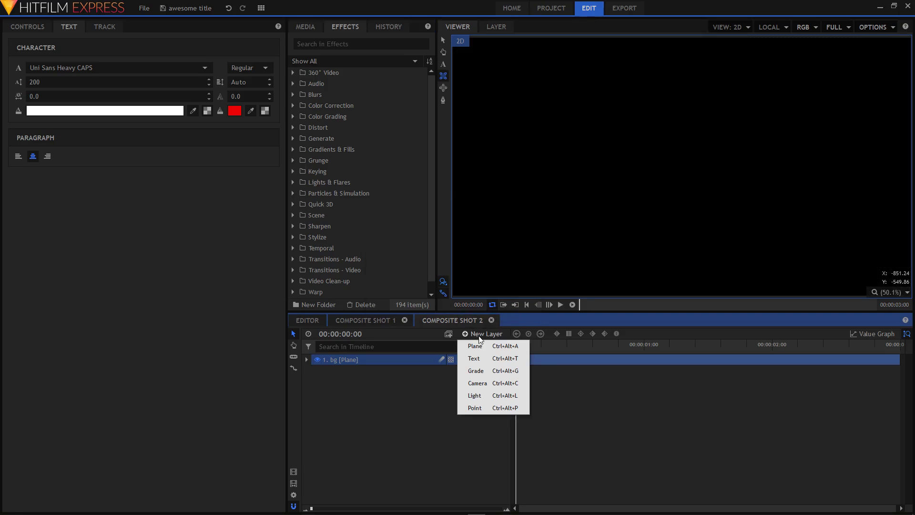
{"action": "left_click", "coordinate": [476, 356]}
{"action": "double_click", "coordinate": [442, 234]}
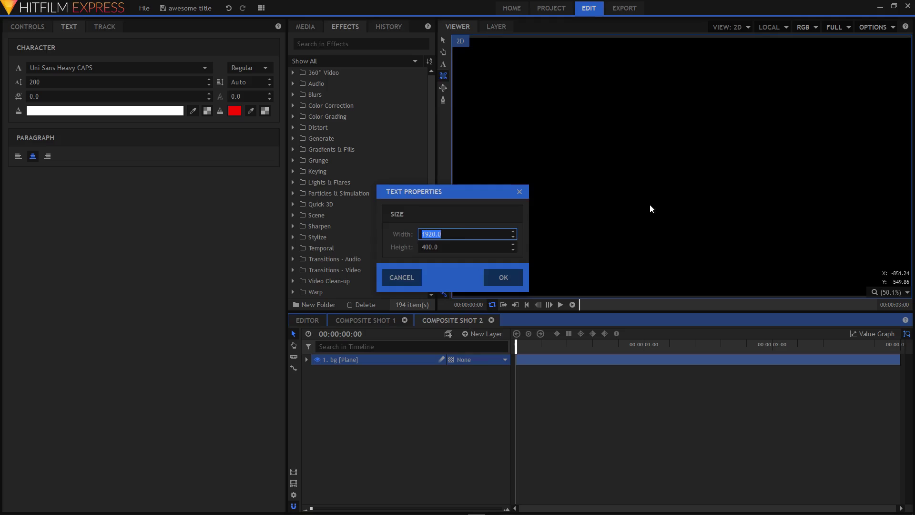
{"action": "left_click", "coordinate": [502, 276]}
Enter the title MODERN in the text layer and centre-align it
{"action": "left_click", "coordinate": [443, 65]}
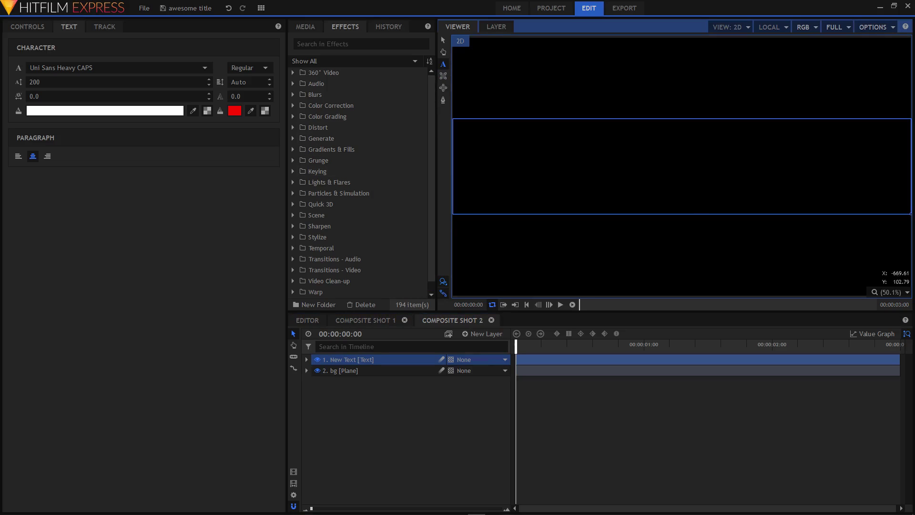
{"action": "type", "text": "M"}
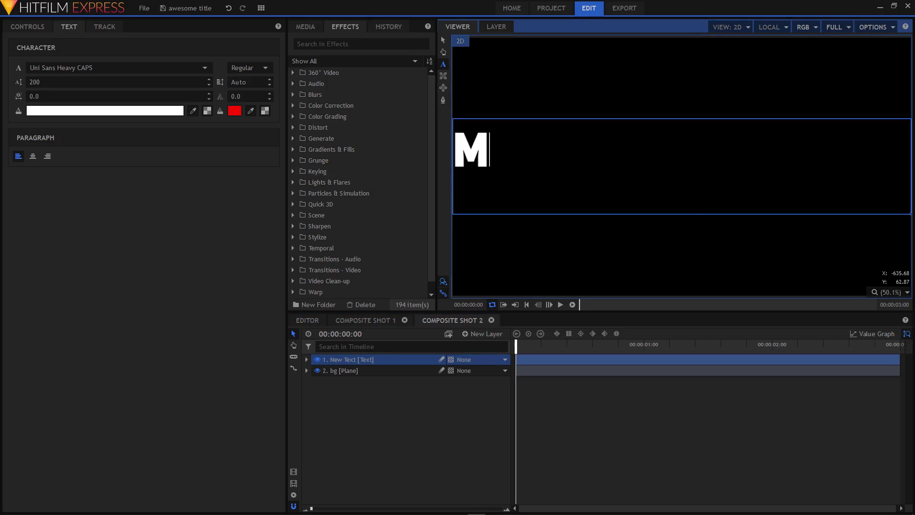
{"action": "type", "text": "ODERN"}
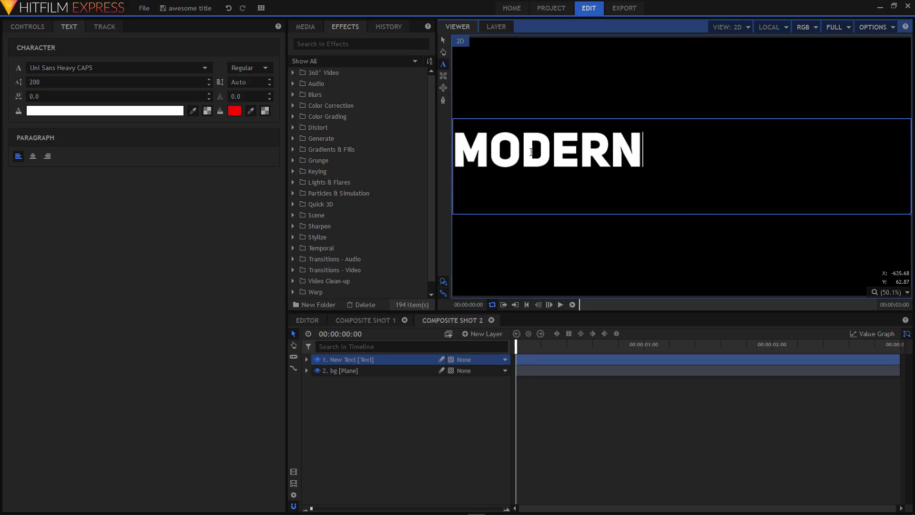
{"action": "double_click", "coordinate": [531, 151]}
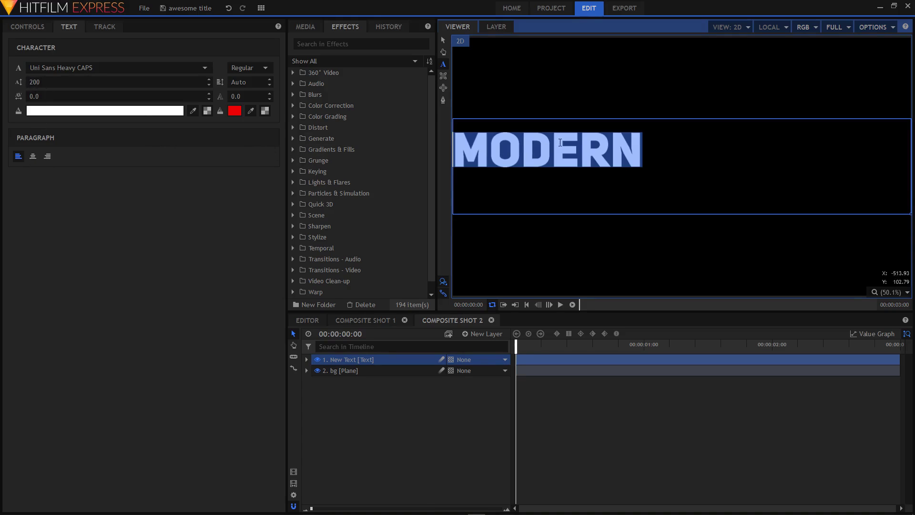
{"action": "left_click", "coordinate": [33, 157]}
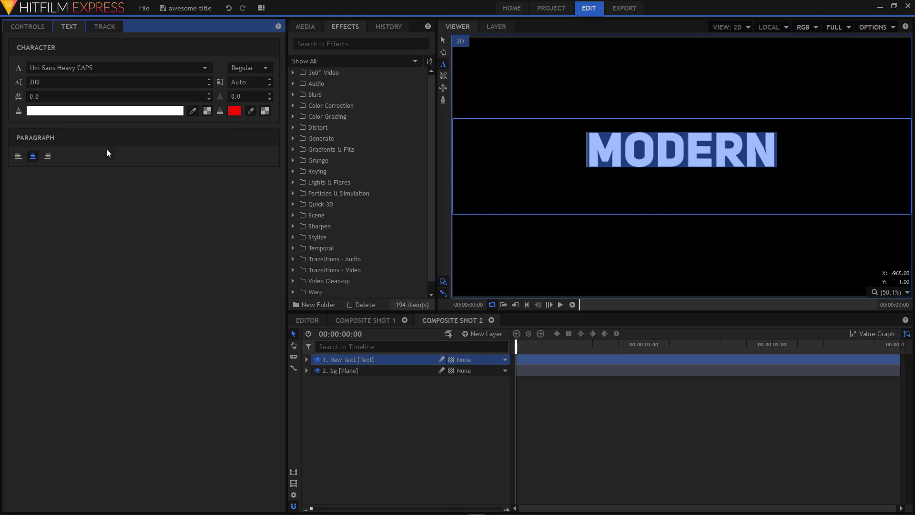
{"action": "left_click", "coordinate": [443, 40]}
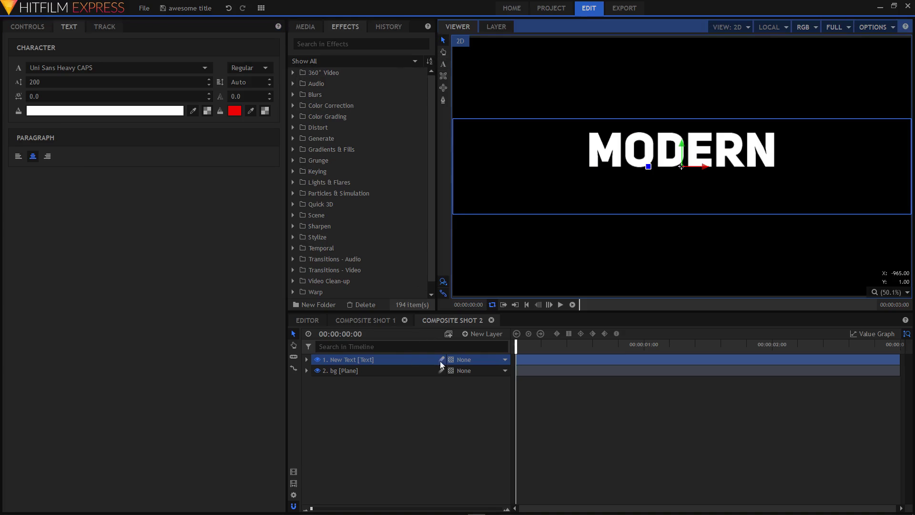
Rename the text layer as text top
{"action": "right_click", "coordinate": [335, 360]}
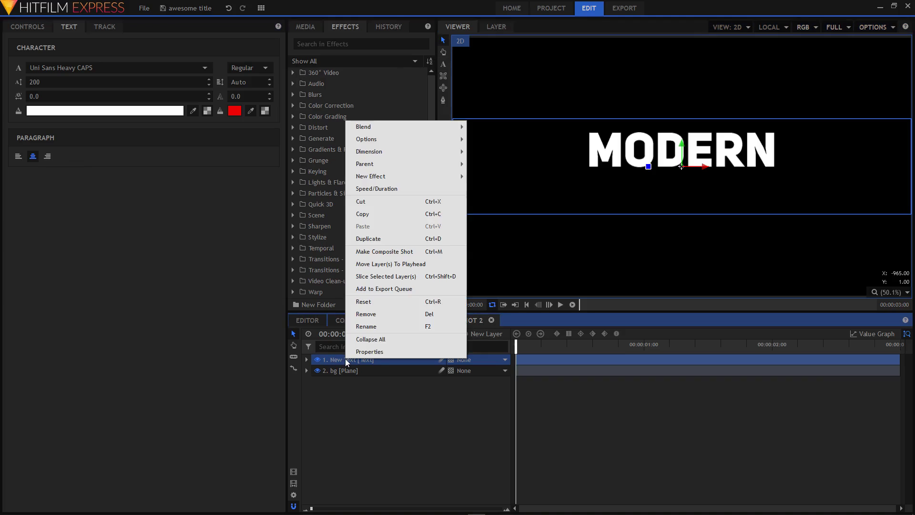
{"action": "left_click", "coordinate": [362, 323]}
{"action": "type", "text": "text top"}
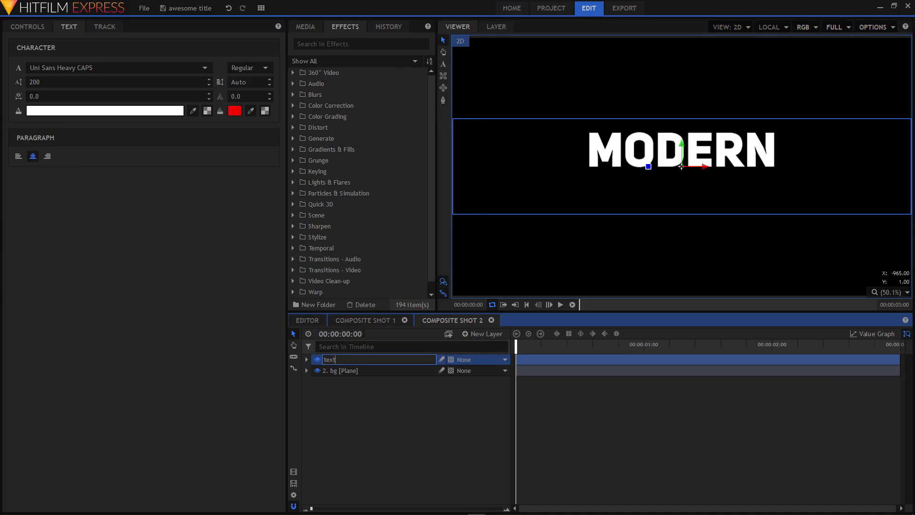
{"action": "key", "text": "Return"}
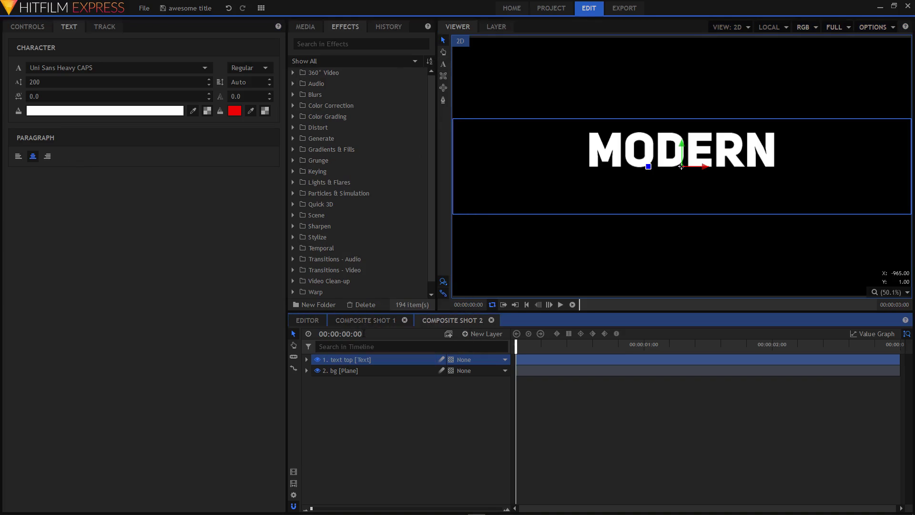
Add a 1920 x 1080 plane layer named line in a pinkish-red colour above the text layer
{"action": "left_click", "coordinate": [482, 335]}
{"action": "left_click", "coordinate": [479, 347]}
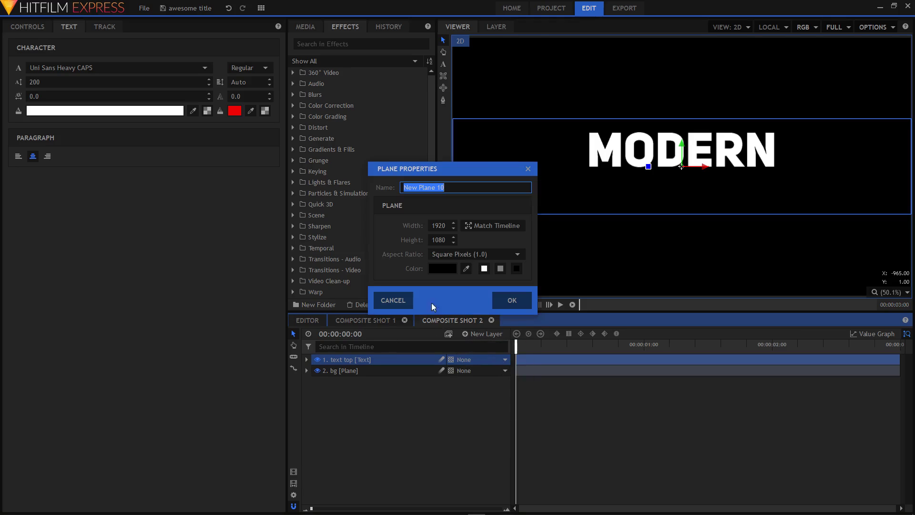
{"action": "type", "text": "line"}
{"action": "left_click", "coordinate": [442, 268]}
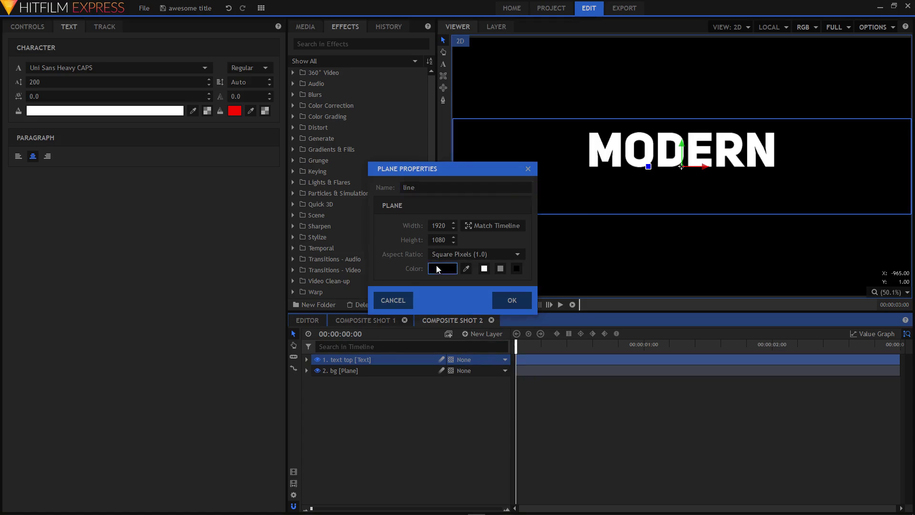
{"action": "left_click", "coordinate": [353, 208]}
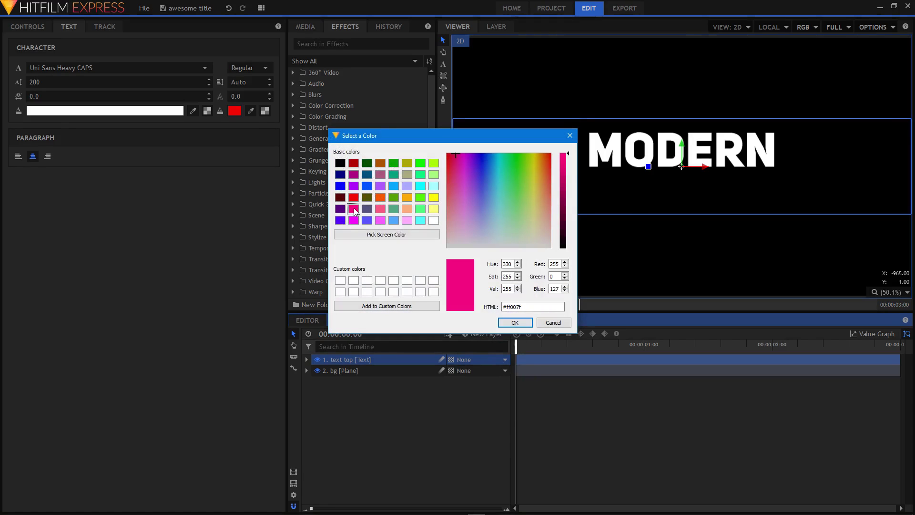
{"action": "left_click_drag", "start_coordinate": [454, 156], "coordinate": [451, 152]}
{"action": "left_click", "coordinate": [515, 323]}
{"action": "left_click", "coordinate": [499, 300]}
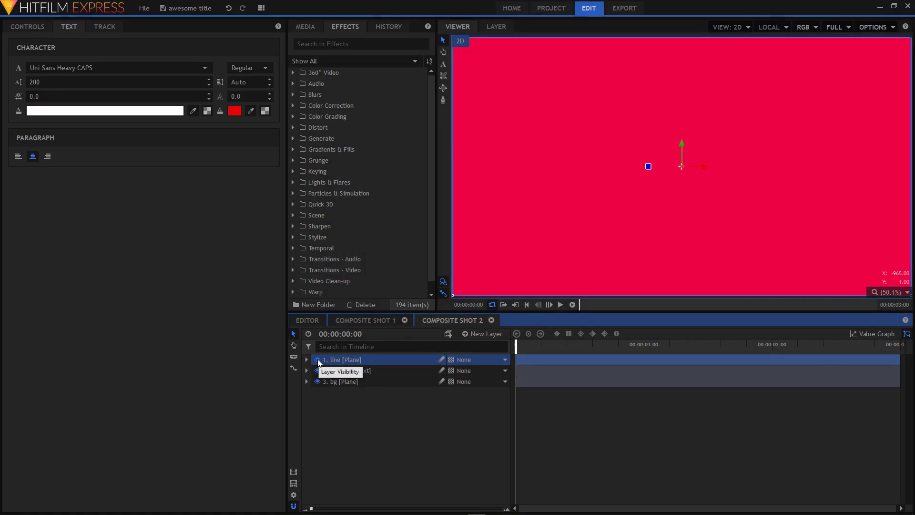
Hide the line plane, draw a thin rectangular mask on it just below MODERN spanning the word's width, and show the plane again
{"action": "left_click", "coordinate": [318, 360]}
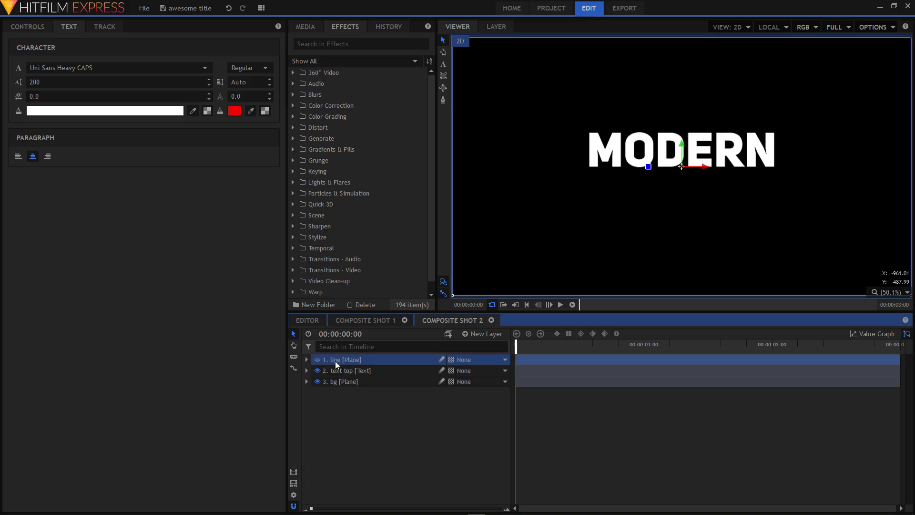
{"action": "left_click", "coordinate": [444, 76]}
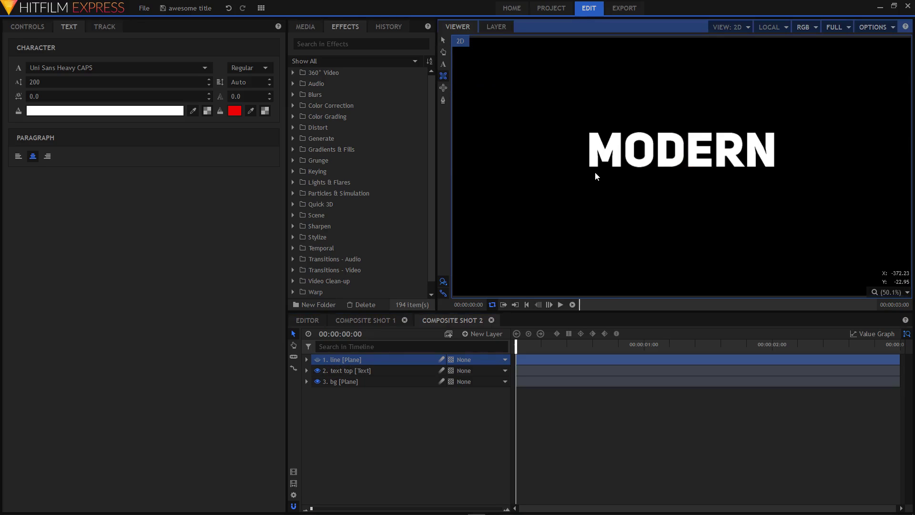
{"action": "scroll", "coordinate": [596, 174], "scroll_direction": "up", "scroll_amount": 1}
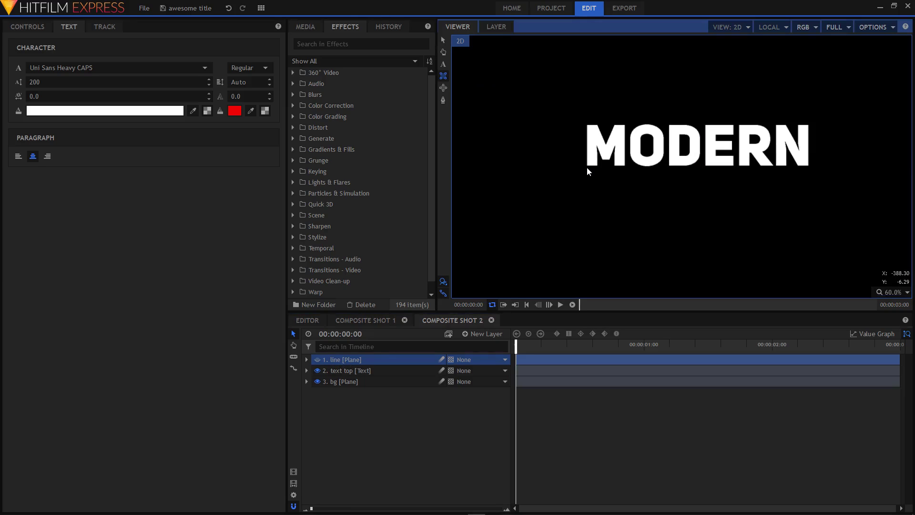
{"action": "left_click_drag", "start_coordinate": [587, 172], "coordinate": [808, 175]}
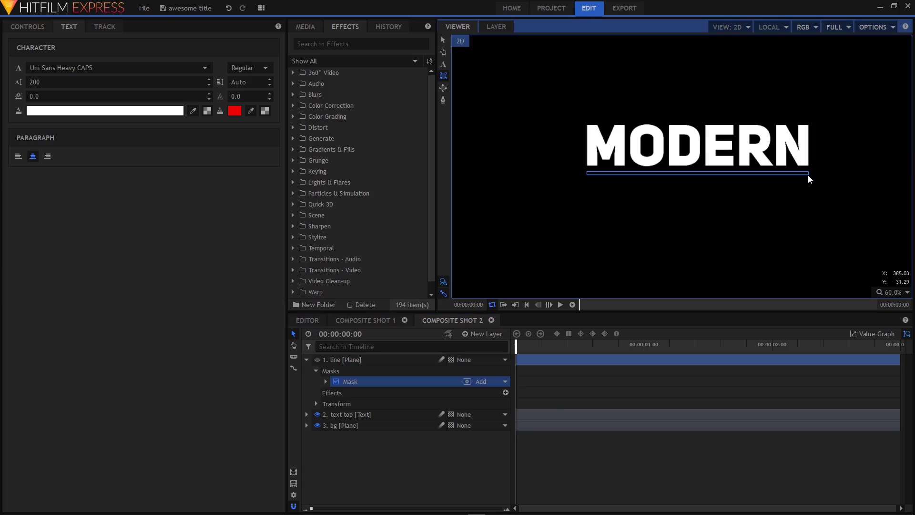
{"action": "left_click", "coordinate": [317, 359]}
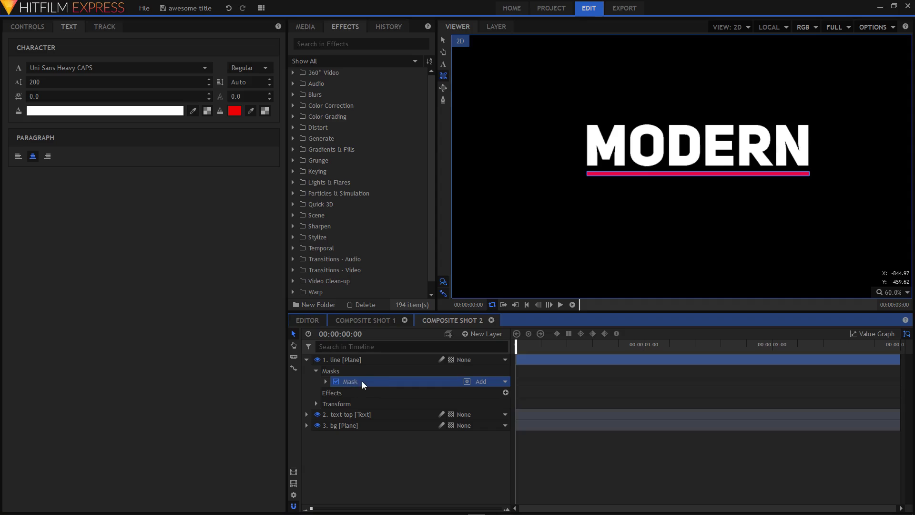
Keyframe the line mask's Scale at 00:00:00:15 with the horizontal scale set to 0%
{"action": "left_click", "coordinate": [326, 381]}
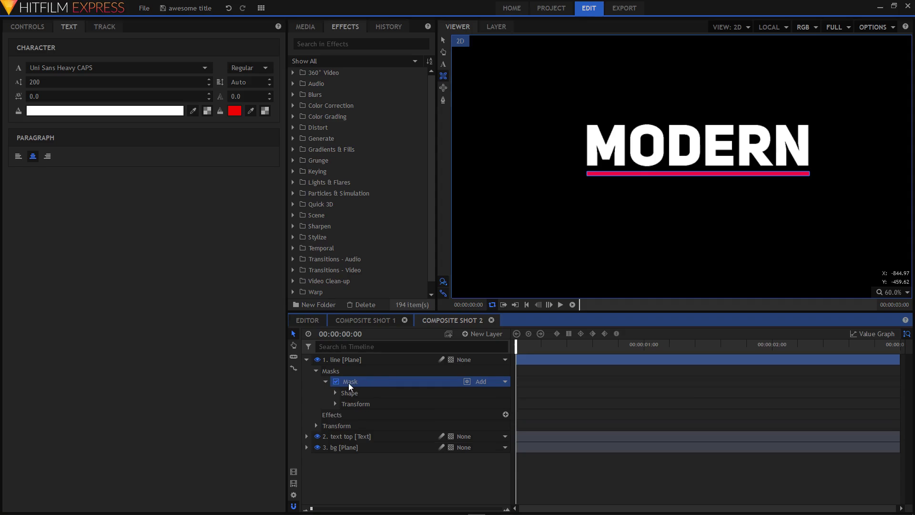
{"action": "left_click", "coordinate": [347, 404]}
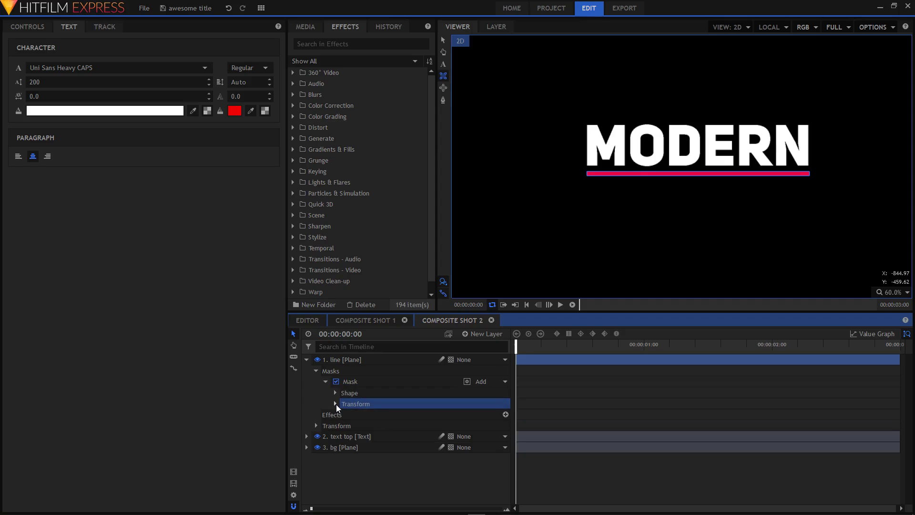
{"action": "left_click", "coordinate": [336, 404]}
{"action": "left_click", "coordinate": [376, 456]}
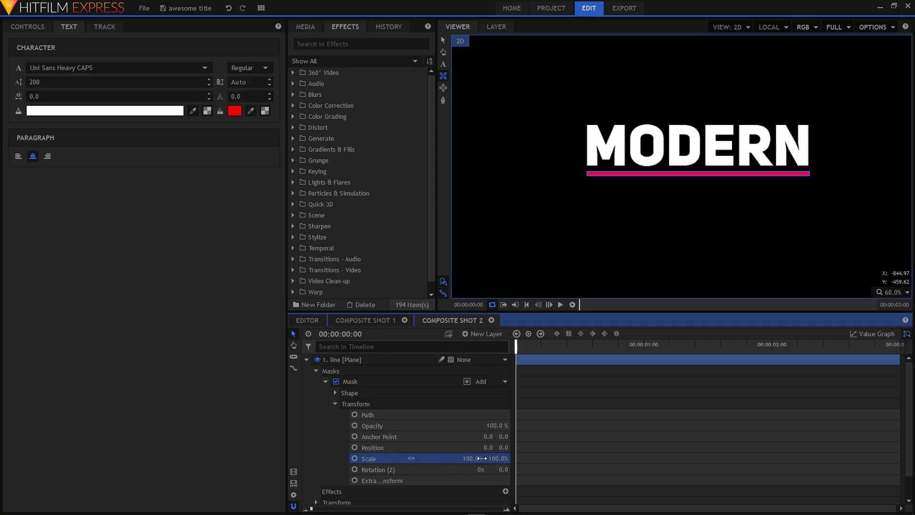
{"action": "left_click_drag", "start_coordinate": [517, 344], "coordinate": [547, 351]}
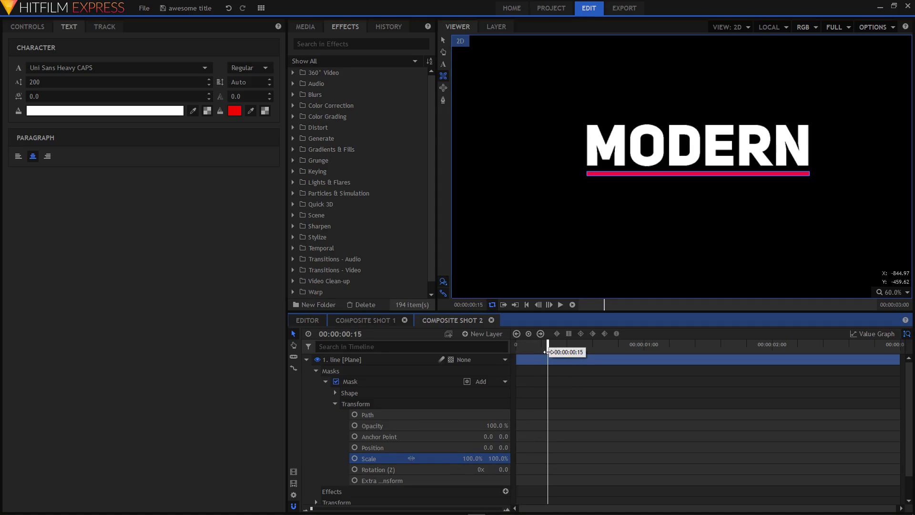
{"action": "left_click", "coordinate": [354, 458]}
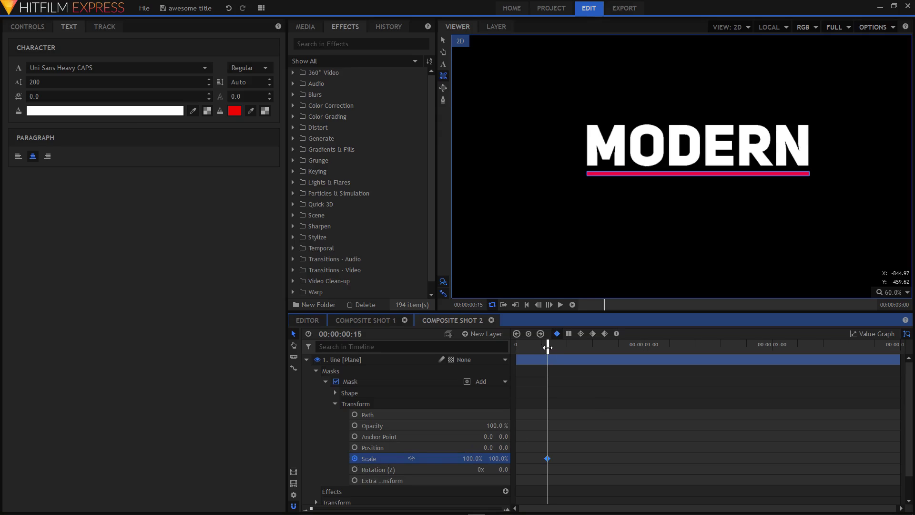
{"action": "left_click", "coordinate": [475, 458]}
{"action": "type", "text": "0"}
{"action": "key", "text": "Return"}
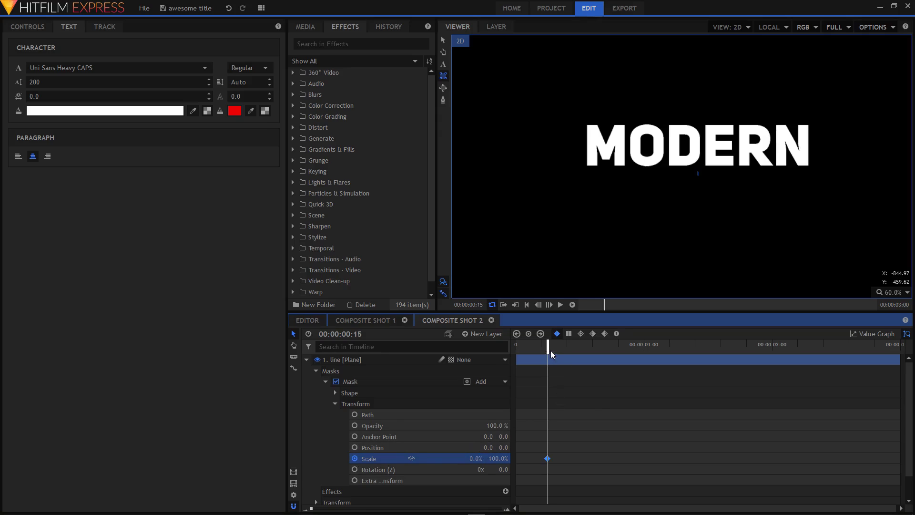
Add a second mask Scale keyframe at 00:00:01:00 with the horizontal scale set to 100%
{"action": "left_click_drag", "start_coordinate": [547, 347], "coordinate": [643, 369]}
{"action": "left_click", "coordinate": [475, 458]}
{"action": "type", "text": "100"}
{"action": "key", "text": "Return"}
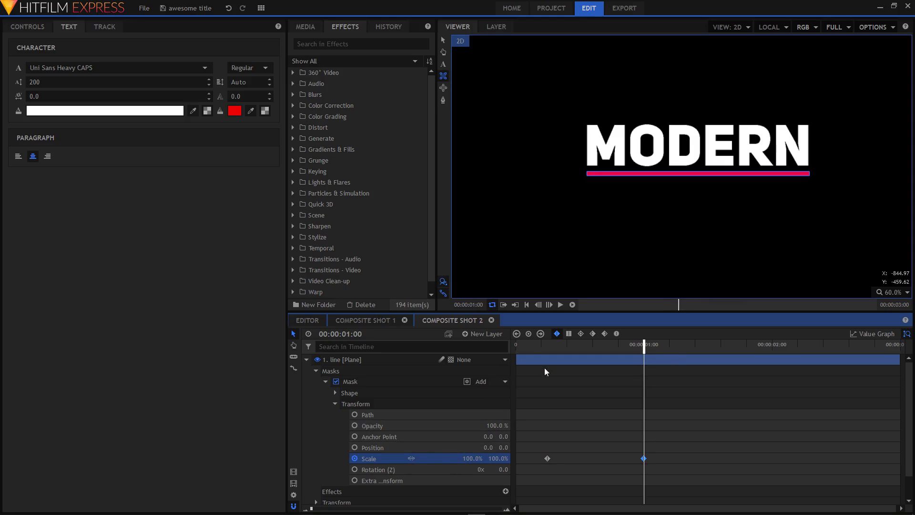
Scrub through the first second of the timeline to check the line's growing animation
{"action": "left_click", "coordinate": [534, 345]}
{"action": "left_click_drag", "start_coordinate": [533, 344], "coordinate": [645, 361]}
{"action": "left_click_drag", "start_coordinate": [539, 362], "coordinate": [578, 356]}
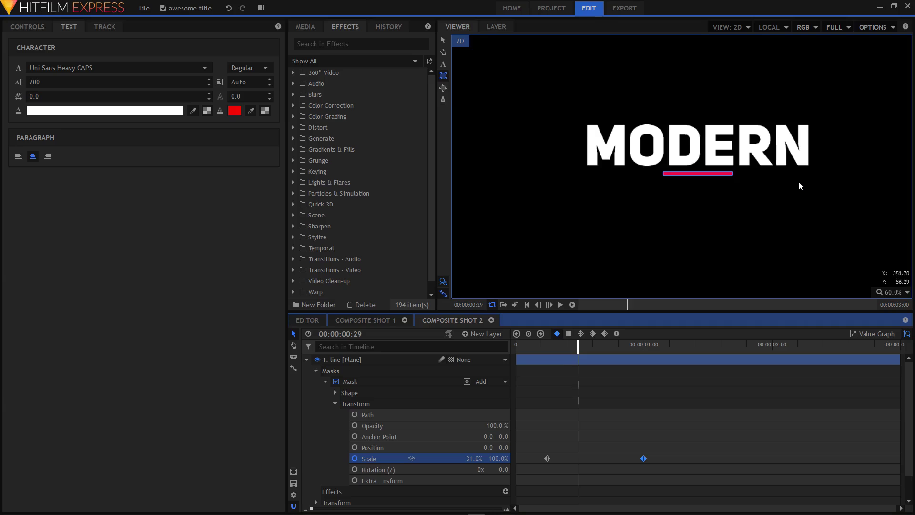
Shift the line mask's Anchor Point horizontally to 386 so the line scales from its right end, checking the growth by scrubbing
{"action": "left_click_drag", "start_coordinate": [586, 340], "coordinate": [560, 359]}
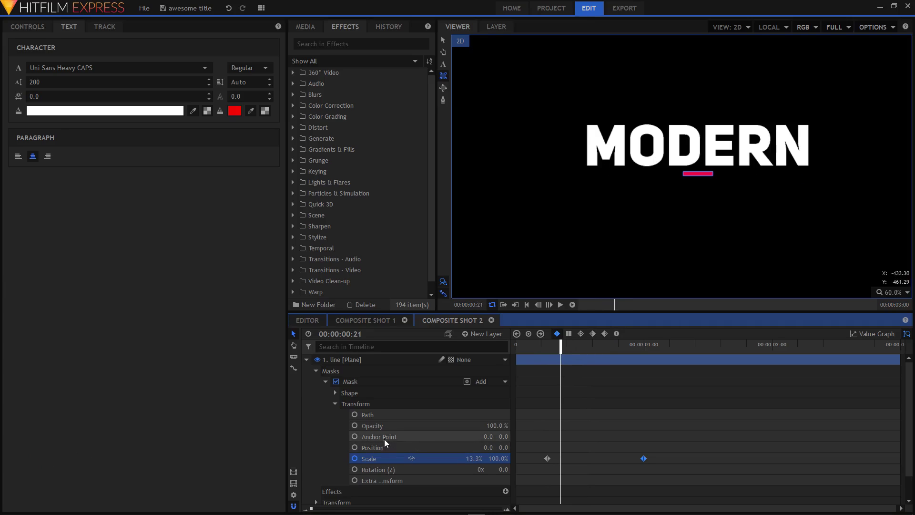
{"action": "left_click_drag", "start_coordinate": [486, 436], "coordinate": [498, 436]}
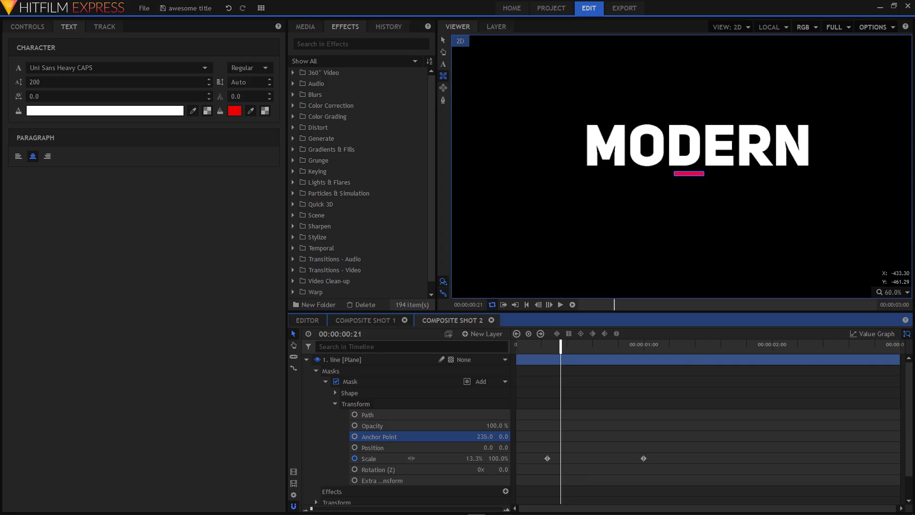
{"action": "left_click_drag", "start_coordinate": [560, 351], "coordinate": [622, 353]}
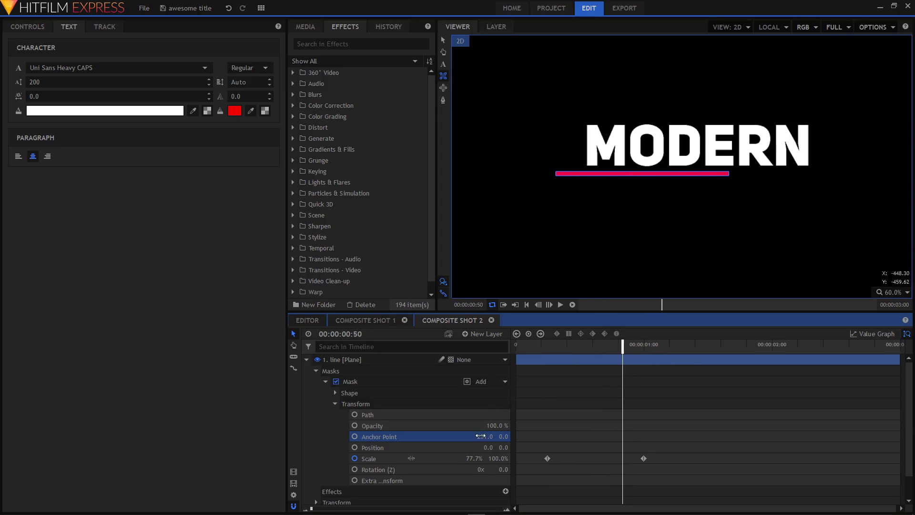
{"action": "left_click_drag", "start_coordinate": [484, 436], "coordinate": [491, 436]}
{"action": "mouse_move", "coordinate": [613, 344]}
{"action": "left_mouse_down"}
{"action": "mouse_move", "coordinate": [547, 344]}
{"action": "mouse_move", "coordinate": [614, 358]}
{"action": "left_mouse_up"}
{"action": "left_click_drag", "start_coordinate": [484, 436], "coordinate": [528, 436]}
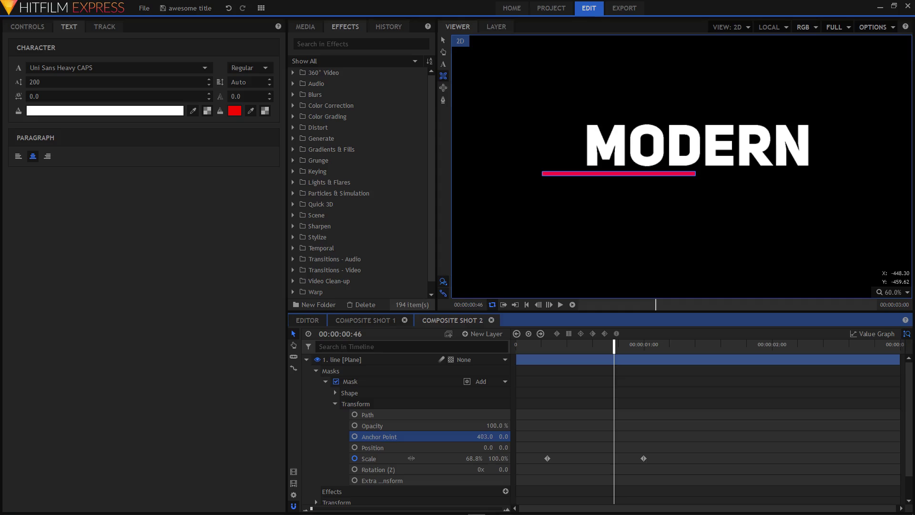
{"action": "left_click_drag", "start_coordinate": [542, 350], "coordinate": [591, 362]}
{"action": "scroll", "coordinate": [696, 190], "scroll_direction": "up", "scroll_amount": 3}
{"action": "scroll", "coordinate": [682, 238], "scroll_direction": "down", "scroll_amount": 3}
{"action": "scroll", "coordinate": [679, 290], "scroll_direction": "up", "scroll_amount": 5}
{"action": "left_click", "coordinate": [541, 345]}
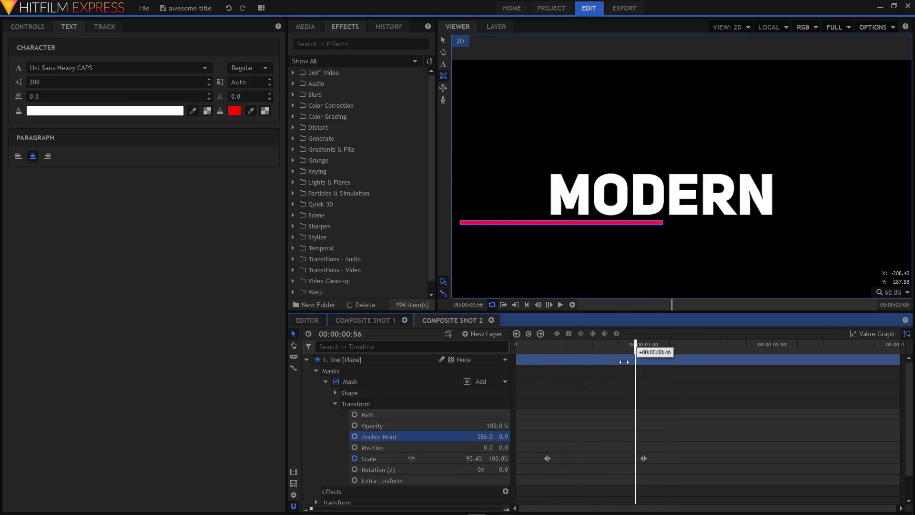
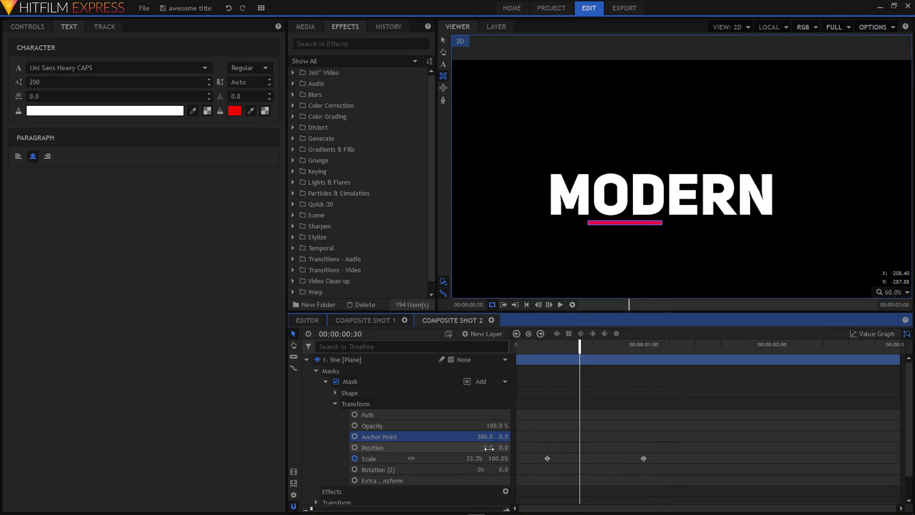
Set the line mask's horizontal Position to 384 and fine-tune its horizontal Anchor Point to 390, aligning the line beneath MODERN
{"action": "left_click_drag", "start_coordinate": [488, 447], "coordinate": [622, 447]}
{"action": "left_click_drag", "start_coordinate": [576, 359], "coordinate": [624, 364]}
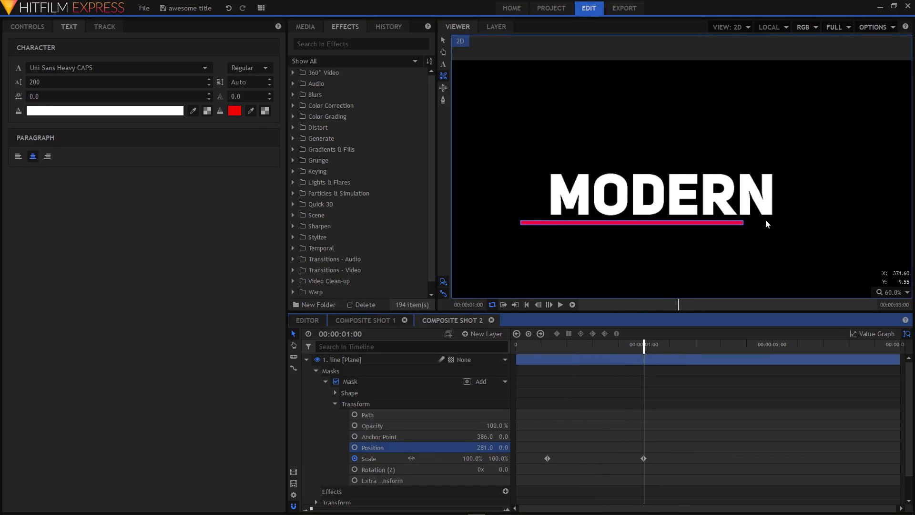
{"action": "left_click_drag", "start_coordinate": [485, 447], "coordinate": [532, 413]}
{"action": "left_click_drag", "start_coordinate": [537, 348], "coordinate": [658, 358]}
{"action": "scroll", "coordinate": [774, 213], "scroll_direction": "up", "scroll_amount": 2}
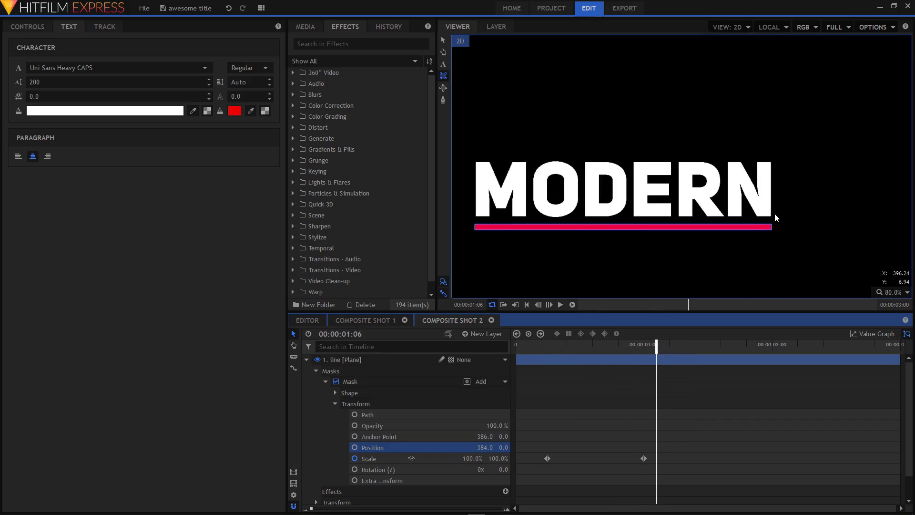
{"action": "scroll", "coordinate": [768, 229], "scroll_direction": "down", "scroll_amount": 1}
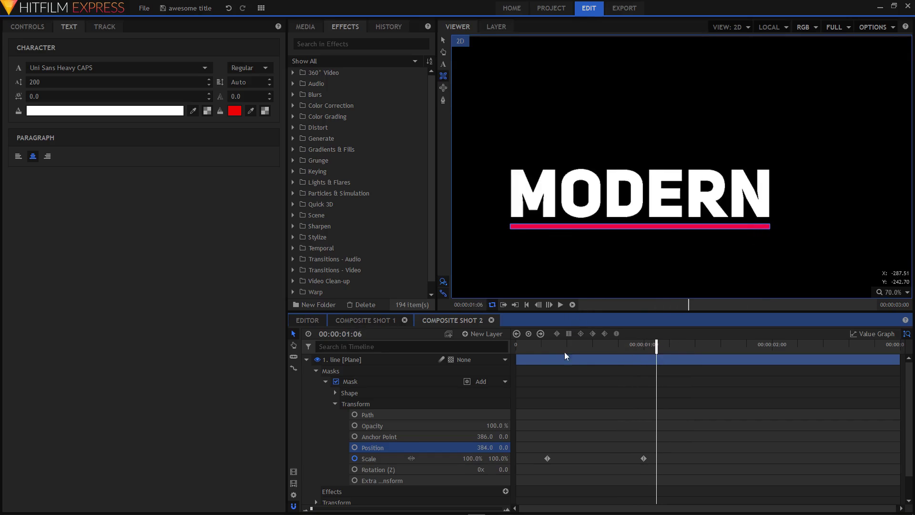
{"action": "left_click_drag", "start_coordinate": [564, 352], "coordinate": [658, 351]}
Switch both mask Scale keyframes to Manual Bezier and pull their value-graph handles horizontally into an S-shaped curve
{"action": "left_click", "coordinate": [377, 460]}
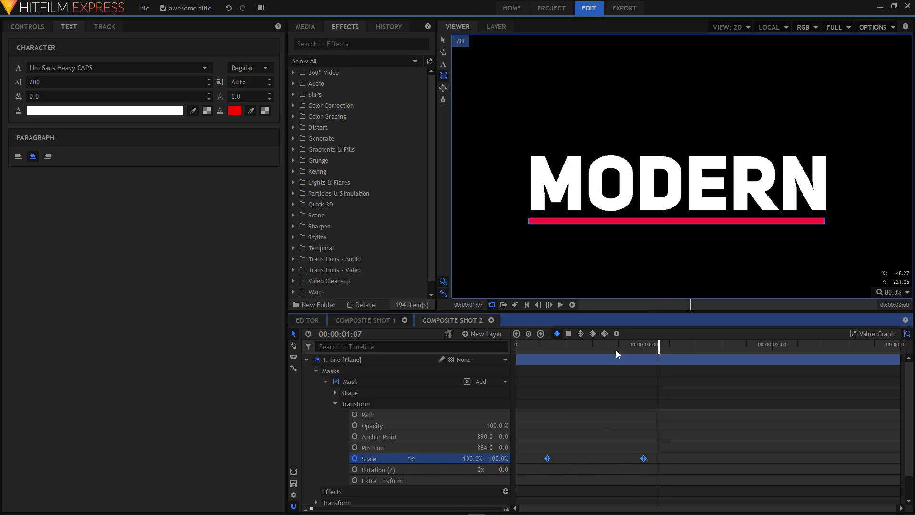
{"action": "left_click", "coordinate": [617, 333]}
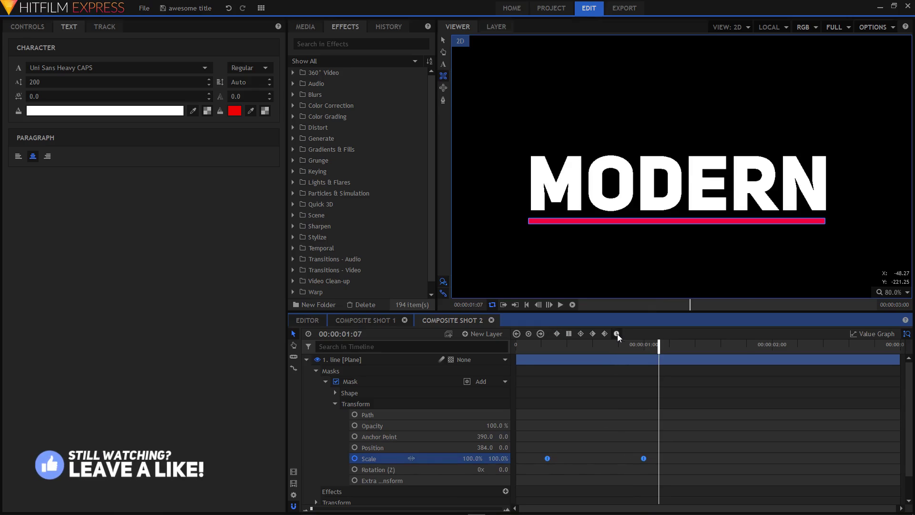
{"action": "left_click", "coordinate": [867, 333]}
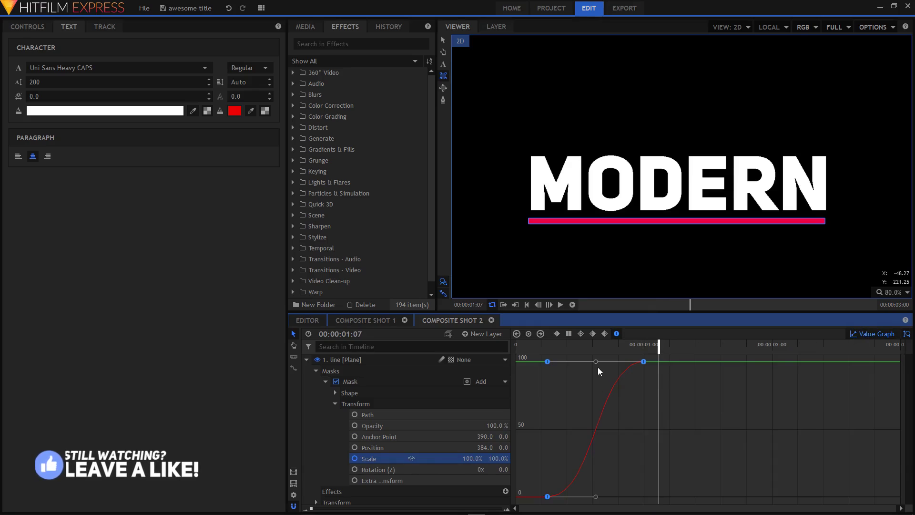
{"action": "left_click_drag", "start_coordinate": [595, 362], "coordinate": [558, 362]}
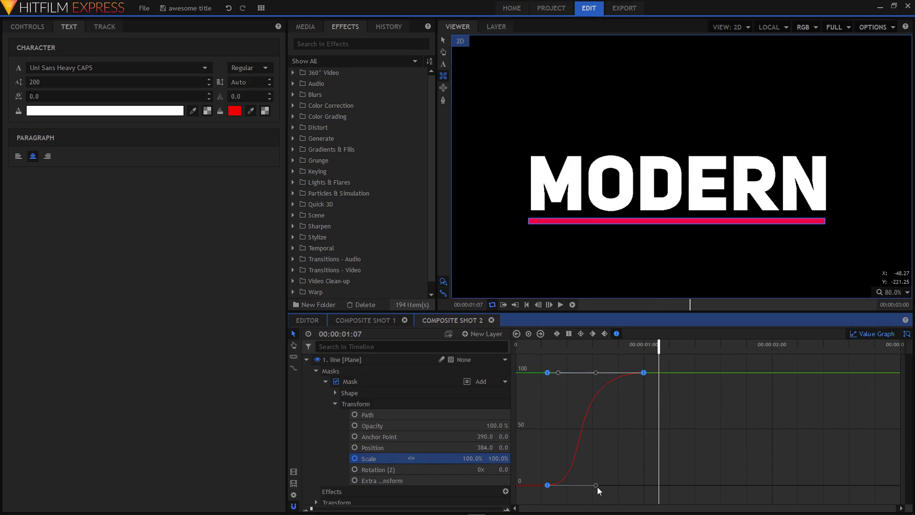
{"action": "left_click_drag", "start_coordinate": [598, 486], "coordinate": [632, 485]}
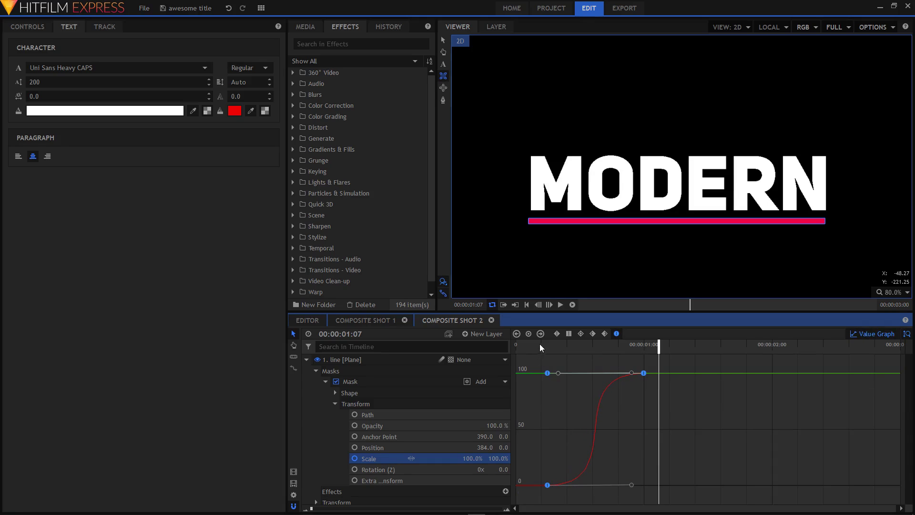
Lengthen both Bezier handles of the Scale curve slightly for a steeper middle and play back the line's growth
{"action": "left_click", "coordinate": [541, 344]}
{"action": "left_click_drag", "start_coordinate": [541, 345], "coordinate": [610, 357]}
{"action": "left_click_drag", "start_coordinate": [560, 373], "coordinate": [551, 375]}
{"action": "left_click_drag", "start_coordinate": [632, 485], "coordinate": [634, 486]}
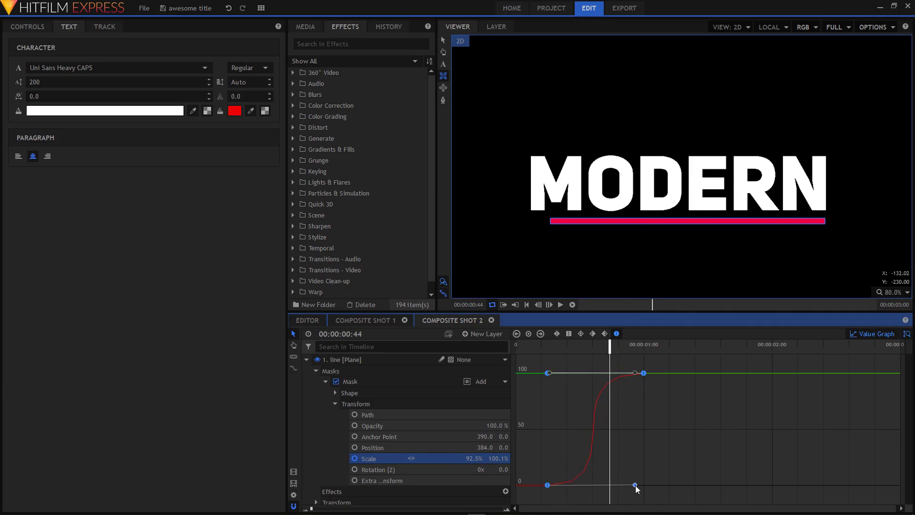
{"action": "left_click_drag", "start_coordinate": [557, 344], "coordinate": [528, 343]}
{"action": "left_click", "coordinate": [560, 304]}
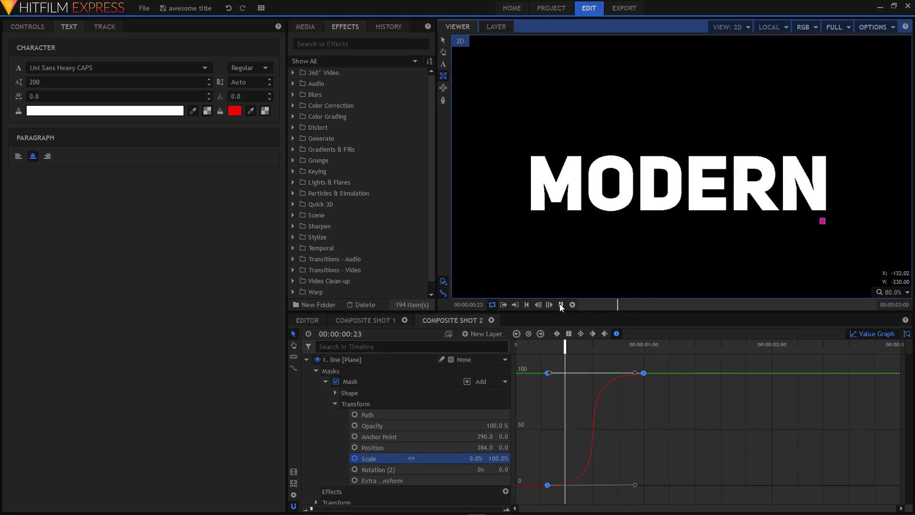
{"action": "left_click", "coordinate": [531, 348]}
{"action": "left_click", "coordinate": [561, 305]}
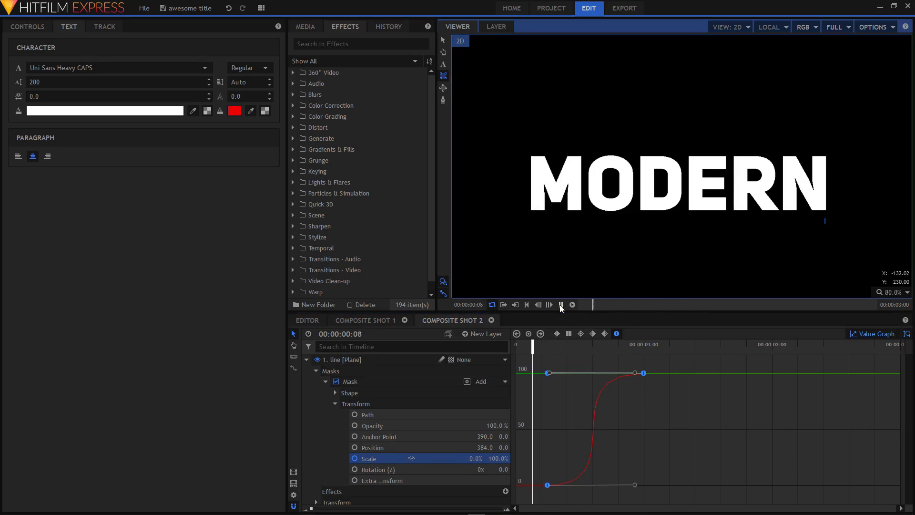
{"action": "left_click", "coordinate": [560, 305]}
Close the value graph, move the ending Scale keyframe to 00:00:01:25, and play back the slower line growth
{"action": "left_click", "coordinate": [872, 333]}
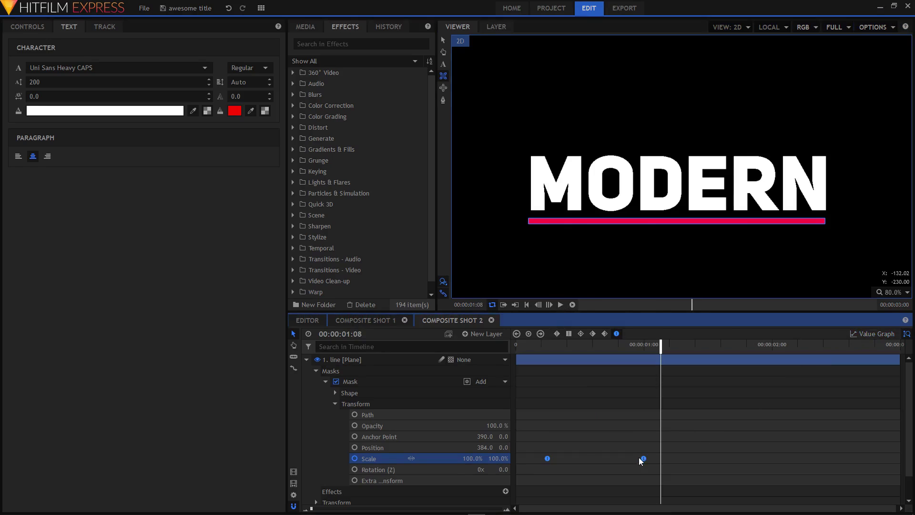
{"action": "left_click", "coordinate": [565, 347]}
{"action": "left_click", "coordinate": [657, 459]}
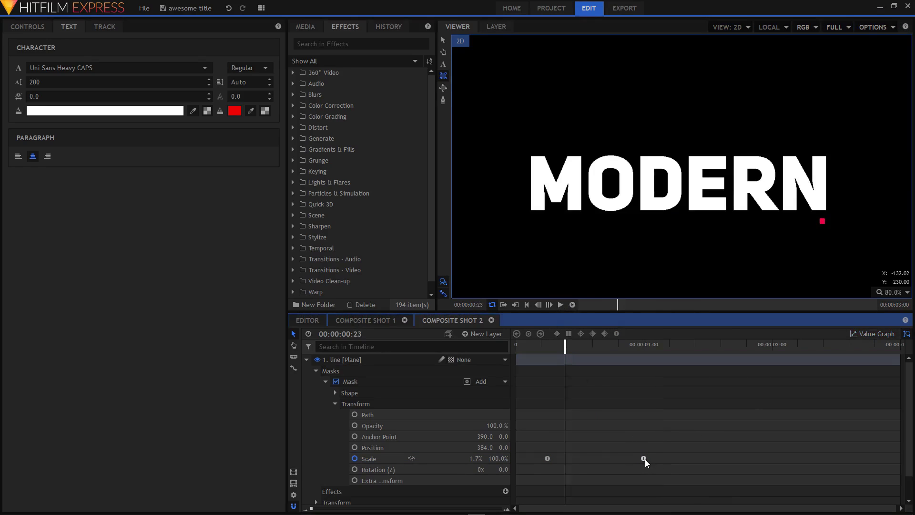
{"action": "left_click", "coordinate": [644, 459]}
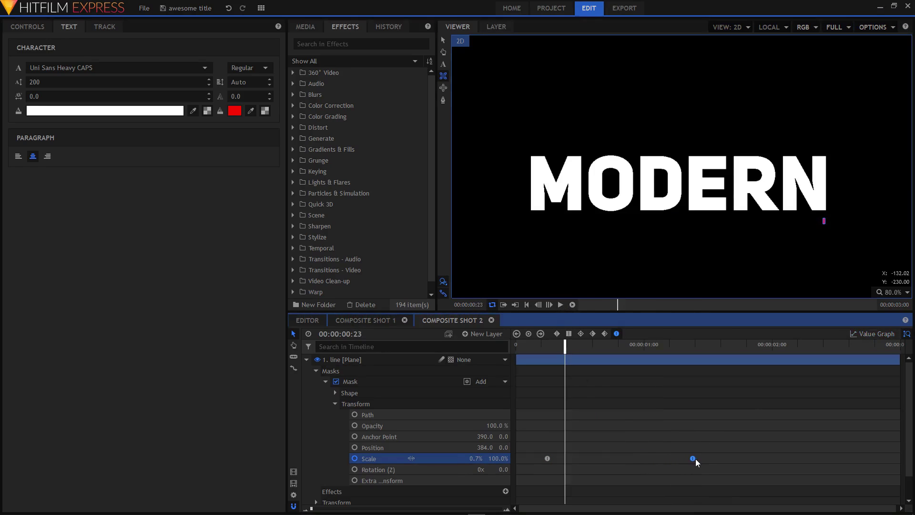
{"action": "left_click", "coordinate": [524, 347]}
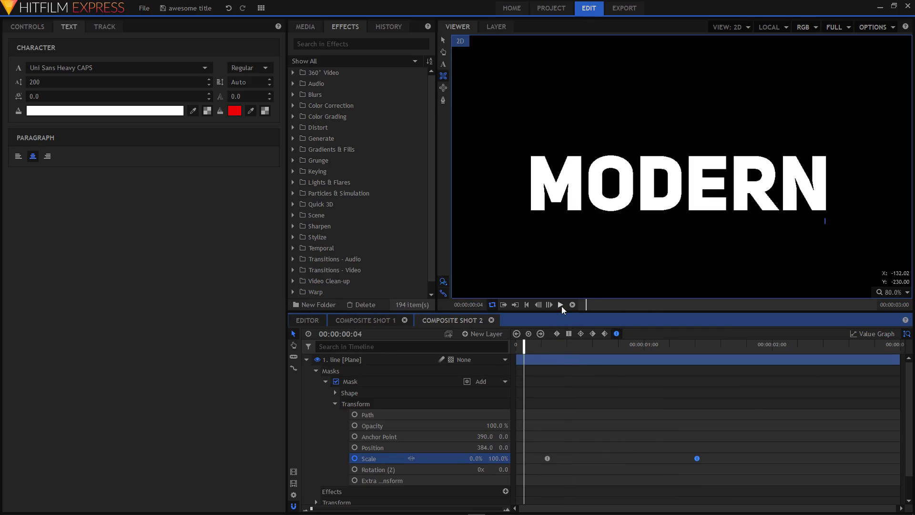
{"action": "left_click", "coordinate": [560, 305]}
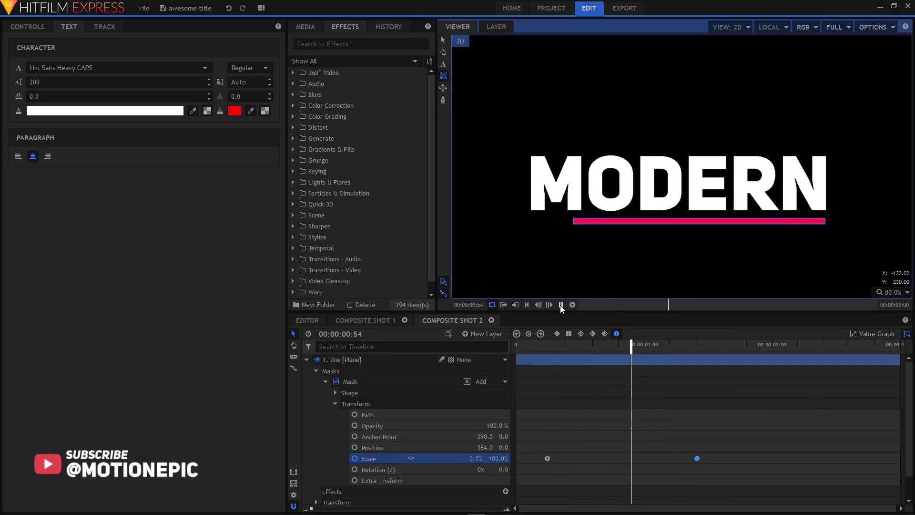
{"action": "left_click", "coordinate": [531, 345]}
{"action": "left_click", "coordinate": [560, 305]}
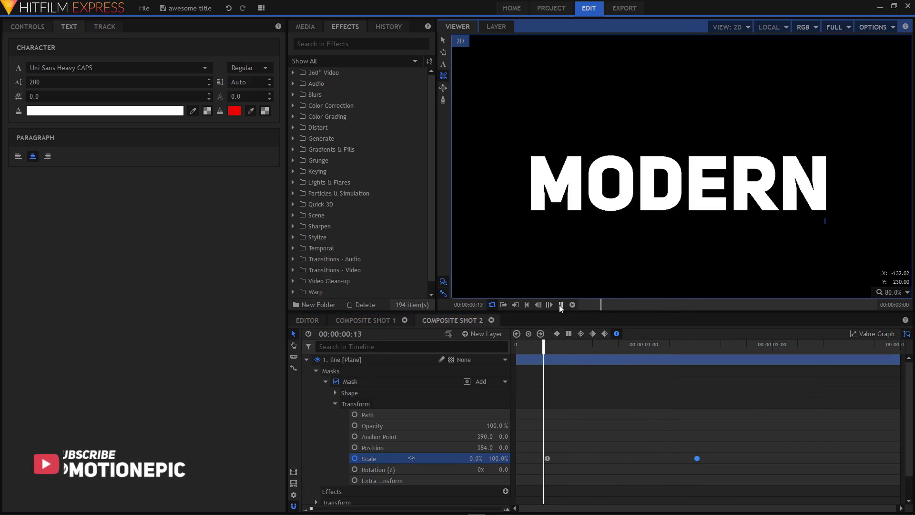
{"action": "left_click", "coordinate": [559, 305]}
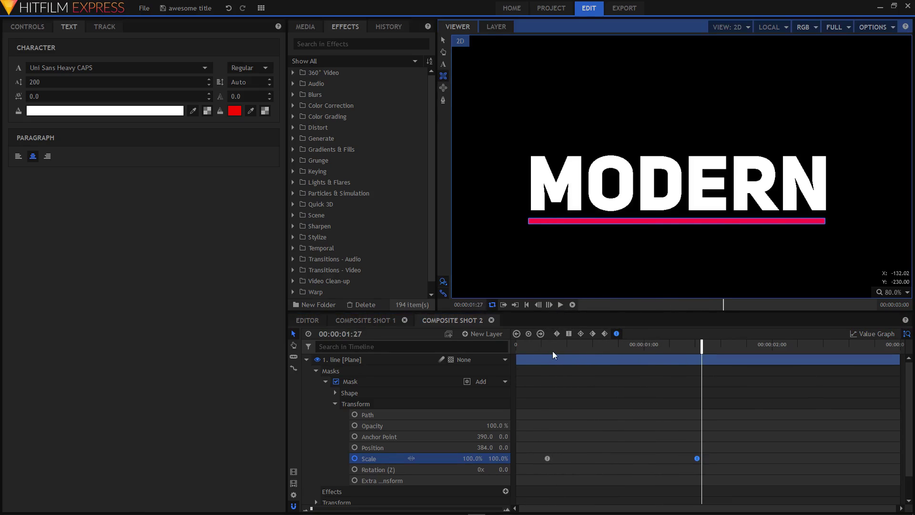
Keyframe the mask's Position at 00:00:01:25 and set its horizontal value to -412 at 00:00:01:50, sliding the line out past MODERN
{"action": "double_click", "coordinate": [696, 458]}
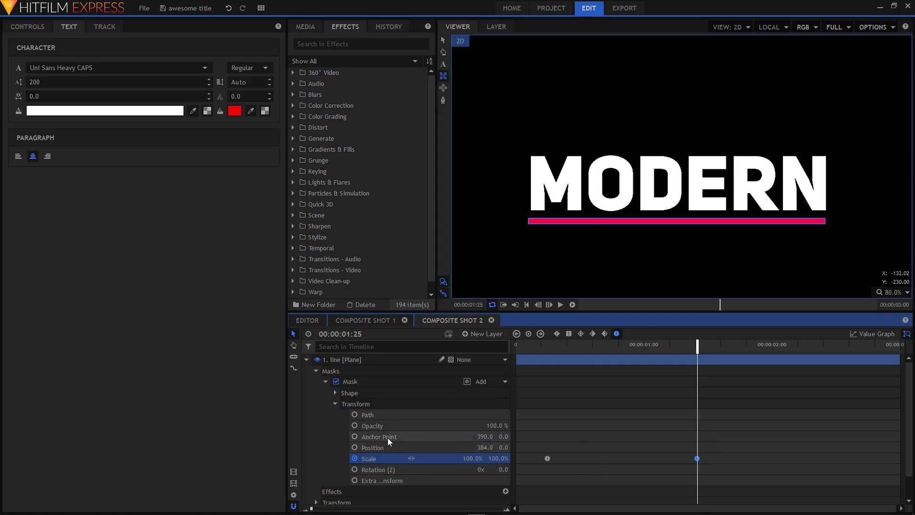
{"action": "left_click", "coordinate": [354, 447]}
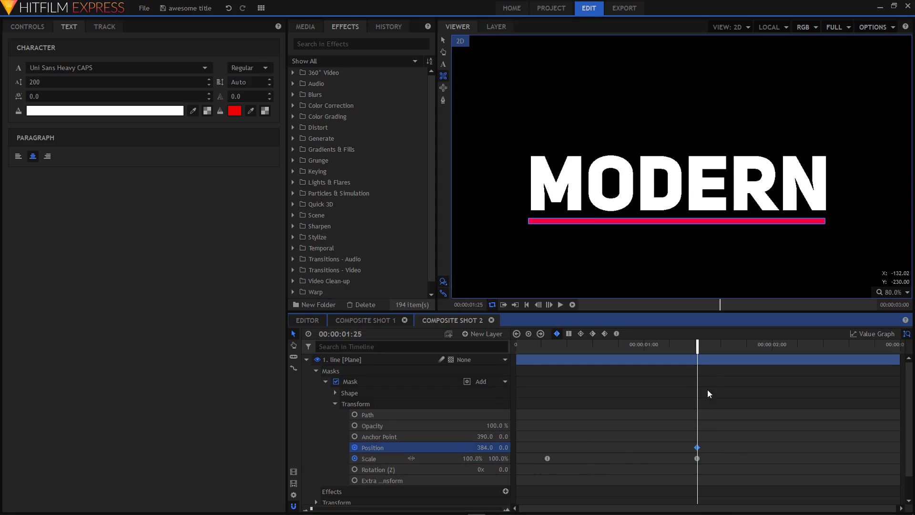
{"action": "left_click_drag", "start_coordinate": [697, 349], "coordinate": [750, 364]}
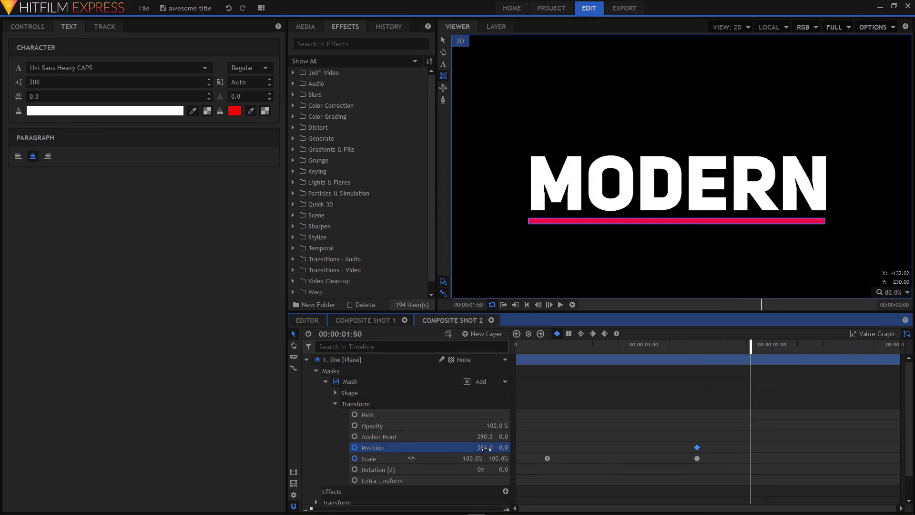
{"action": "left_click_drag", "start_coordinate": [486, 448], "coordinate": [372, 449]}
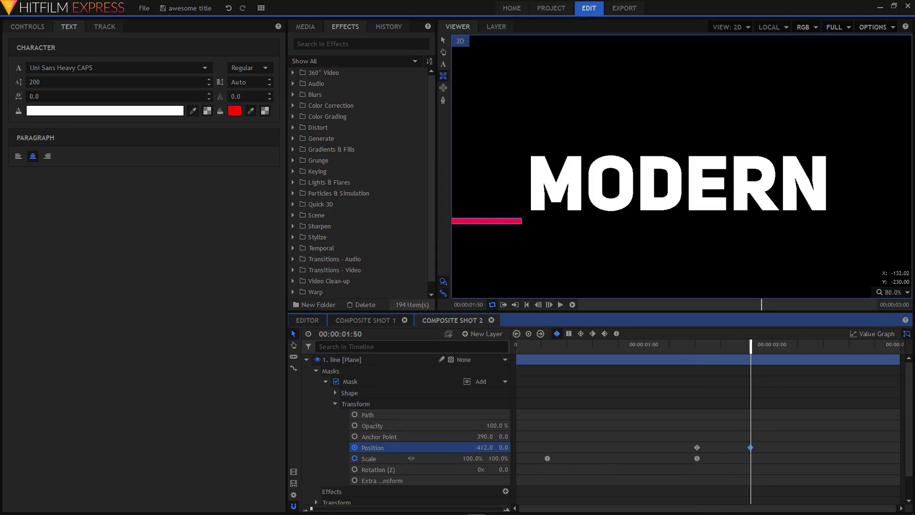
{"action": "left_click_drag", "start_coordinate": [653, 346], "coordinate": [761, 383]}
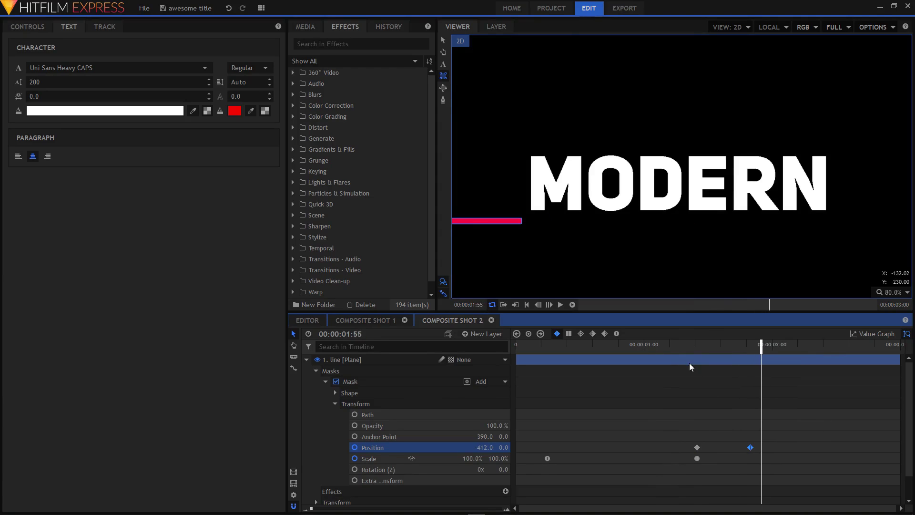
{"action": "left_click_drag", "start_coordinate": [690, 345], "coordinate": [708, 354]}
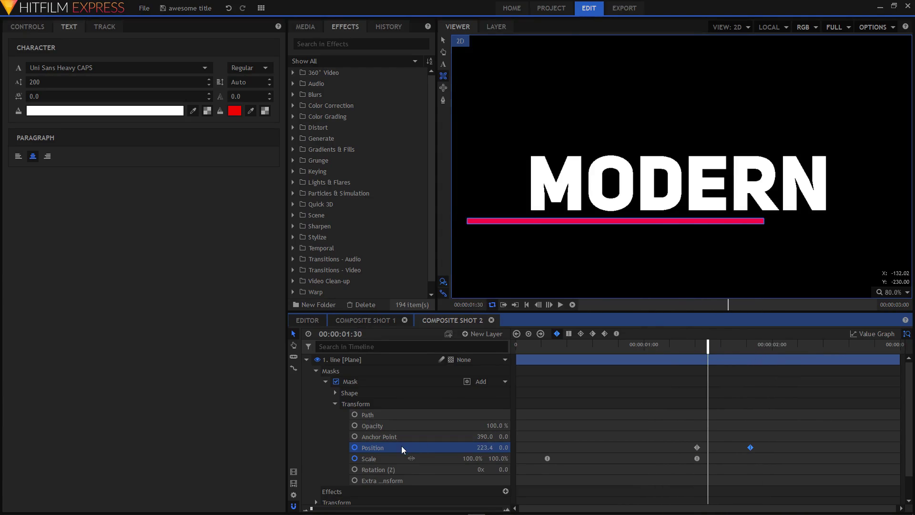
Switch both mask Position keyframes to Manual Bezier and stretch their value-graph handles toward each other for a steep ease
{"action": "left_click_drag", "start_coordinate": [772, 443], "coordinate": [686, 449]}
{"action": "left_click", "coordinate": [615, 333]}
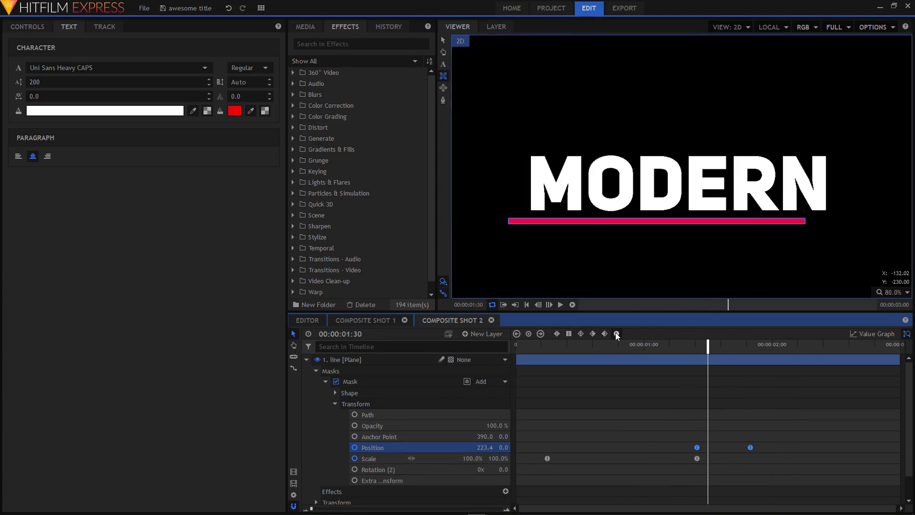
{"action": "left_click", "coordinate": [868, 331]}
{"action": "left_click_drag", "start_coordinate": [727, 373], "coordinate": [744, 373]}
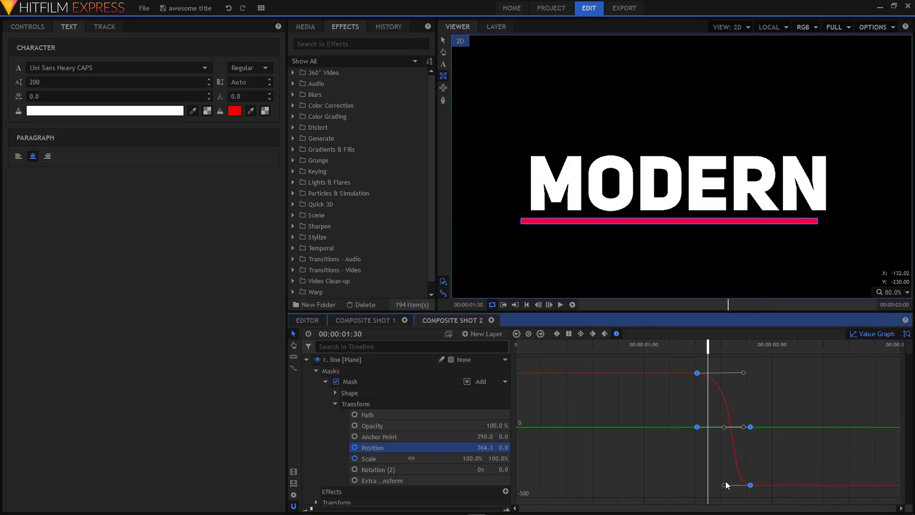
{"action": "left_click_drag", "start_coordinate": [726, 486], "coordinate": [709, 485]}
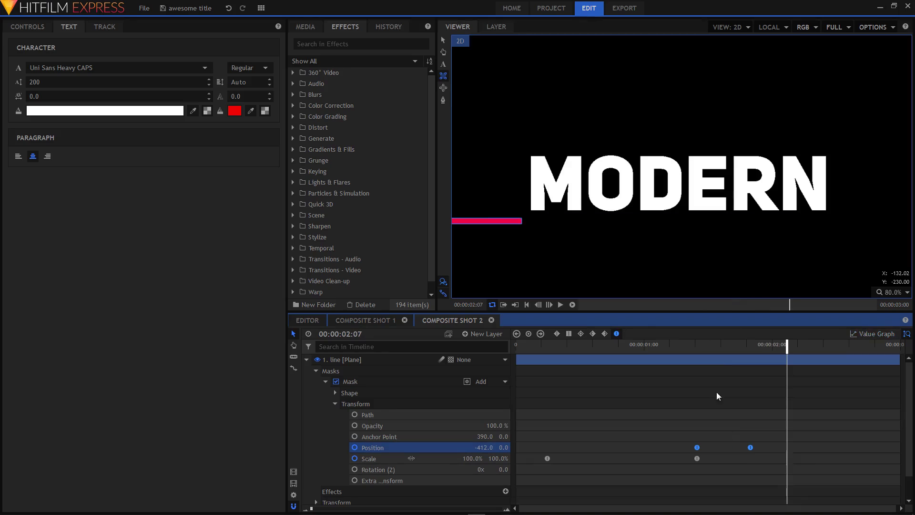
Move the ending Position keyframe to just before 00:00:02:00 and scrub through the line's slide-out
{"action": "left_click_drag", "start_coordinate": [765, 447], "coordinate": [767, 447]}
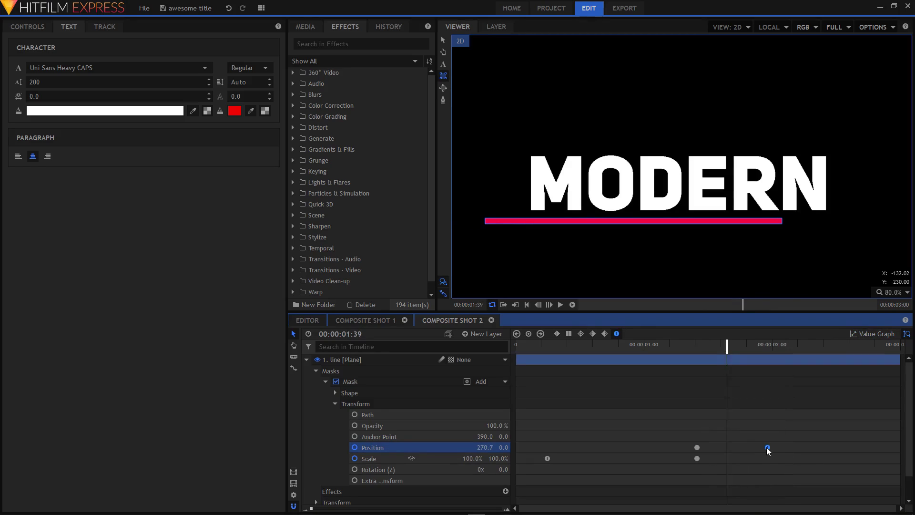
{"action": "left_click", "coordinate": [662, 349]}
{"action": "left_click_drag", "start_coordinate": [662, 347], "coordinate": [796, 346]}
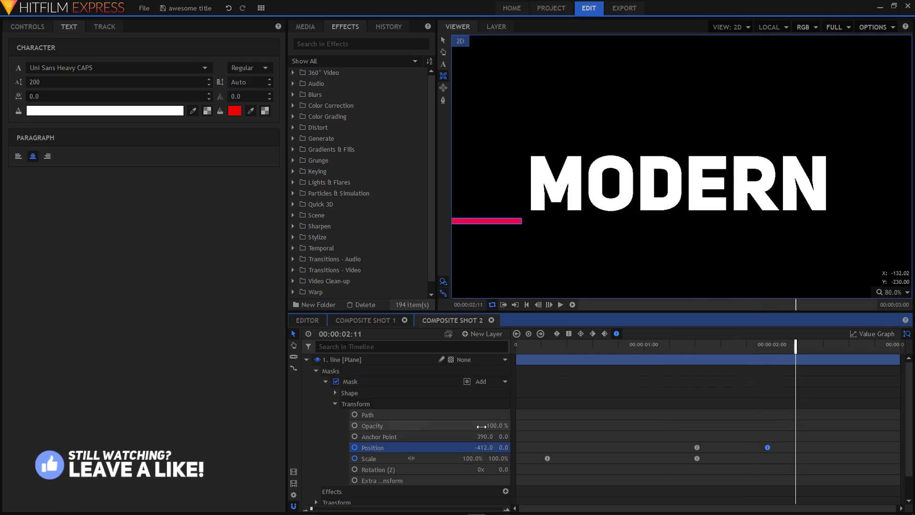
Duplicate the line layer and rename the lower copy as line white
{"action": "left_click", "coordinate": [341, 360]}
{"action": "right_click", "coordinate": [336, 360]}
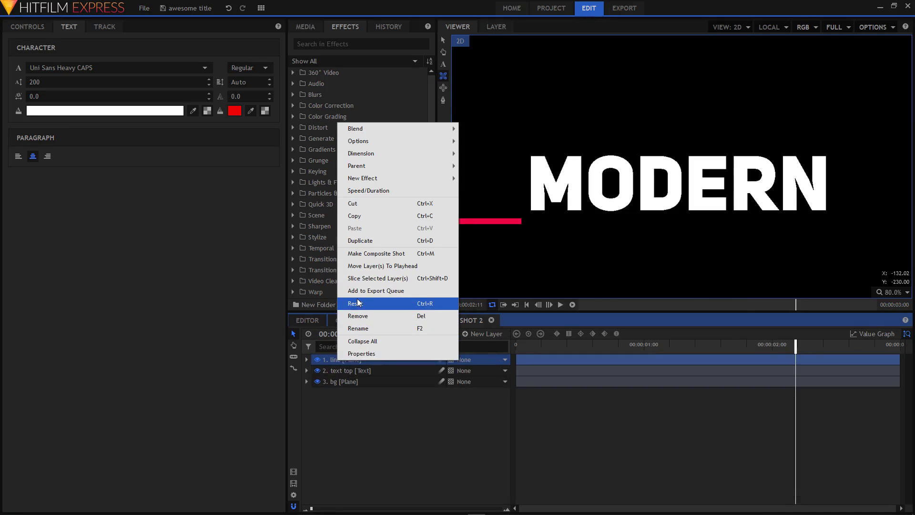
{"action": "left_click", "coordinate": [360, 240]}
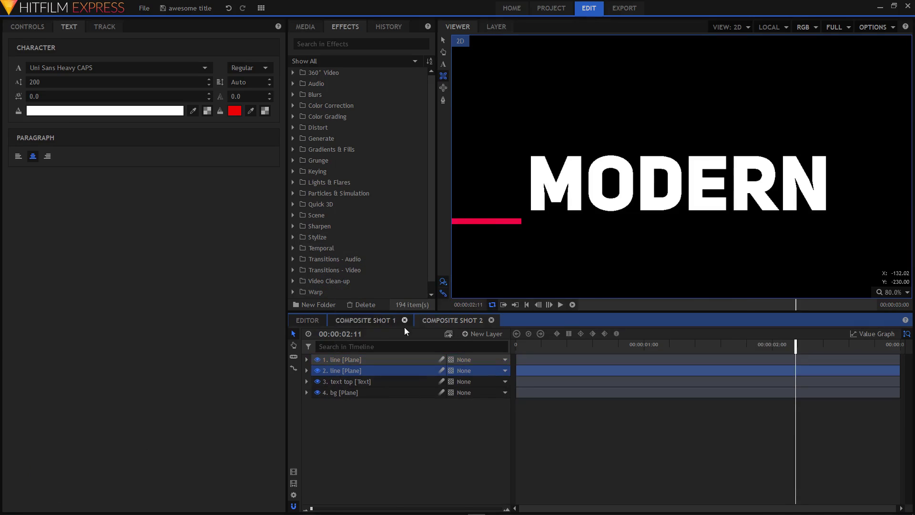
{"action": "left_click", "coordinate": [344, 371]}
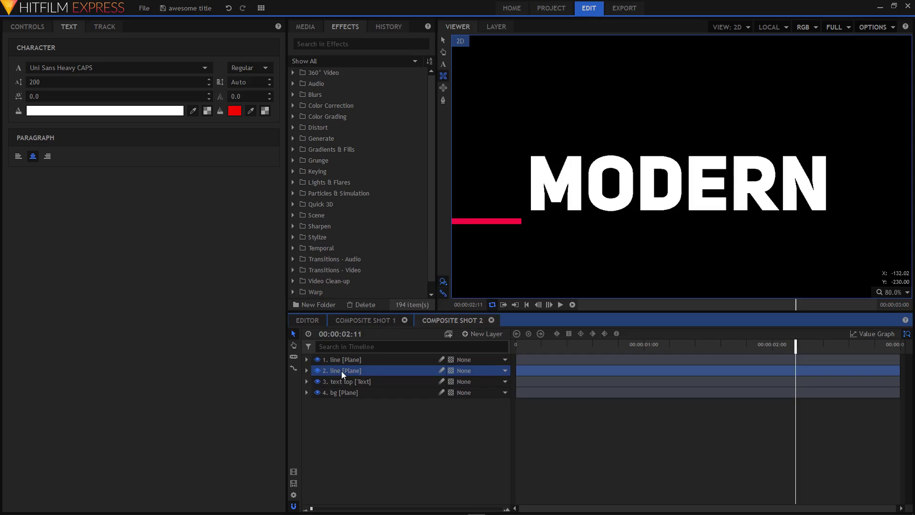
{"action": "right_click", "coordinate": [341, 371]}
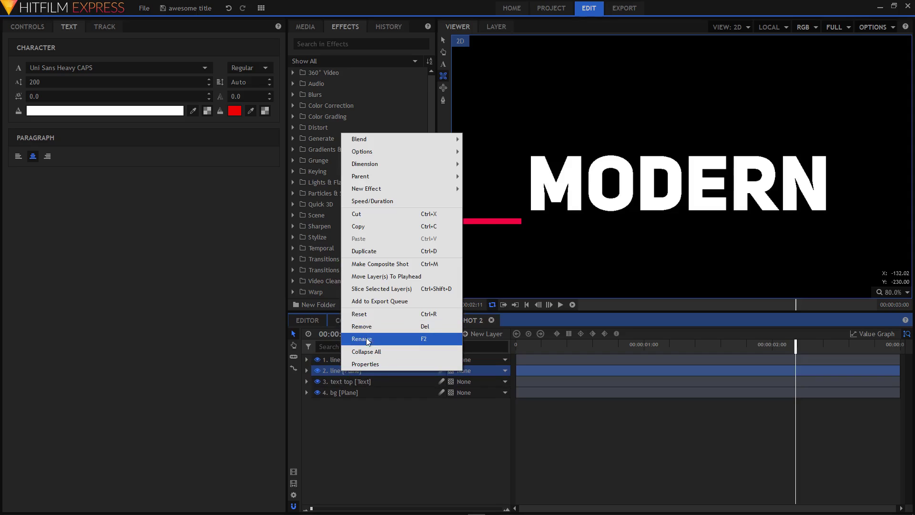
{"action": "left_click", "coordinate": [365, 338]}
{"action": "left_click", "coordinate": [359, 370]}
{"action": "type", "text": "white"}
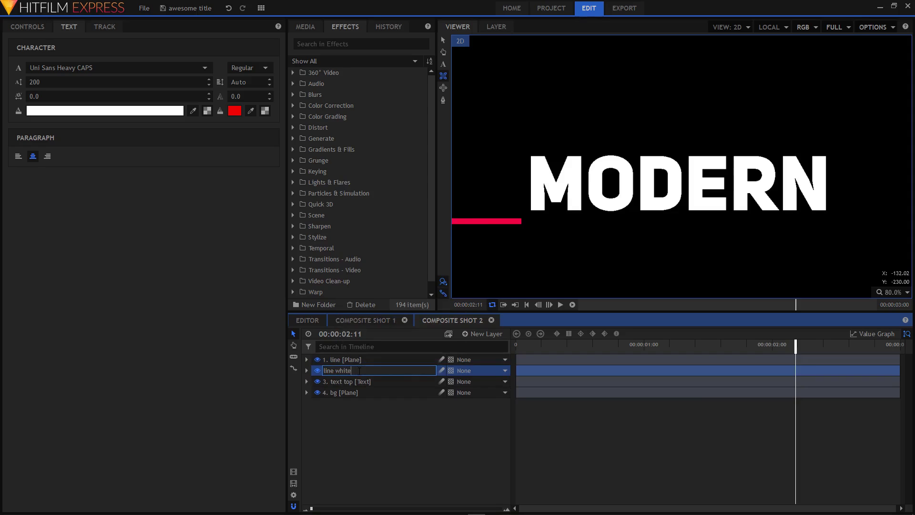
{"action": "key", "text": "Return"}
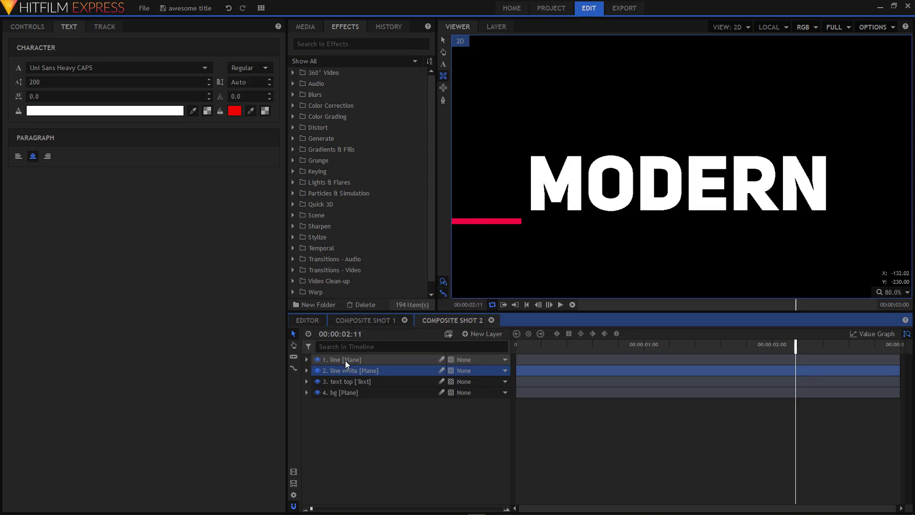
Rename the uppermost line layer as line pink
{"action": "right_click", "coordinate": [344, 360]}
{"action": "left_click", "coordinate": [367, 327]}
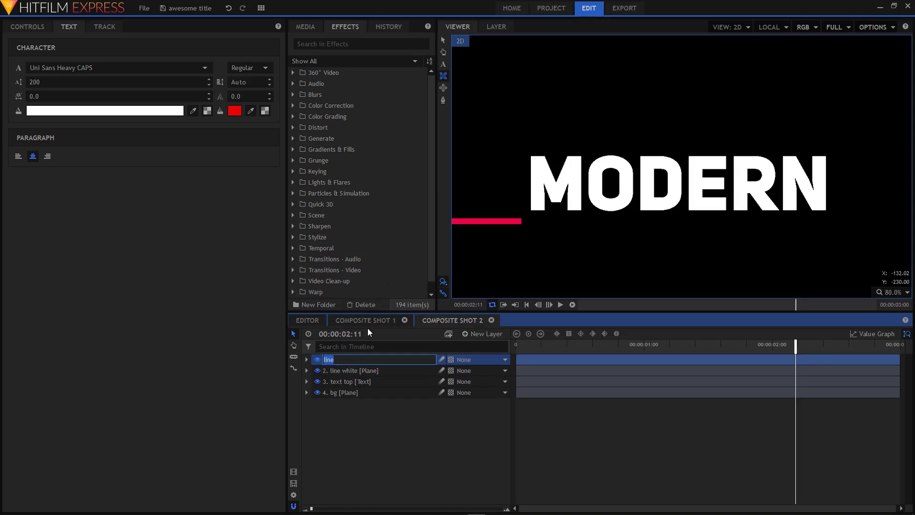
{"action": "key", "text": "End"}
{"action": "type", "text": "pink"}
{"action": "key", "text": "Return"}
Apply a white Fill Color effect to the line white layer and raise its Blend Amount
{"action": "left_click", "coordinate": [337, 44]}
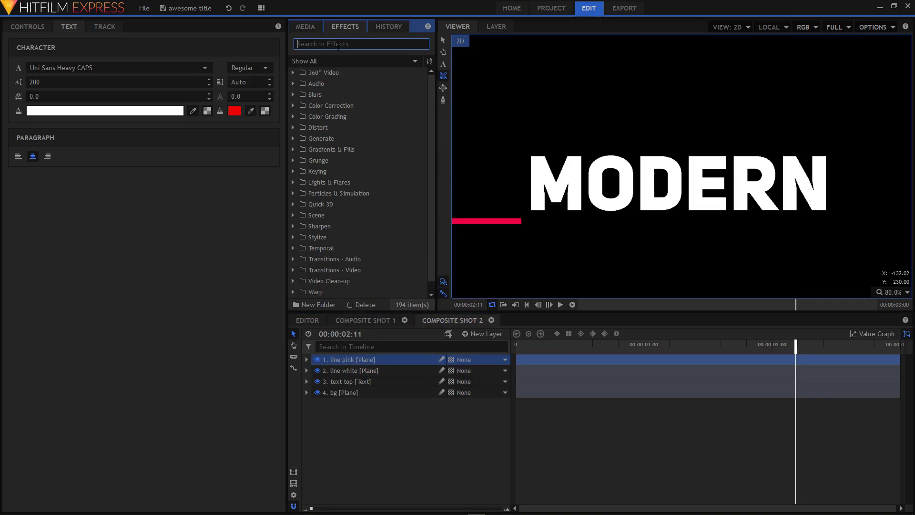
{"action": "type", "text": "fill"}
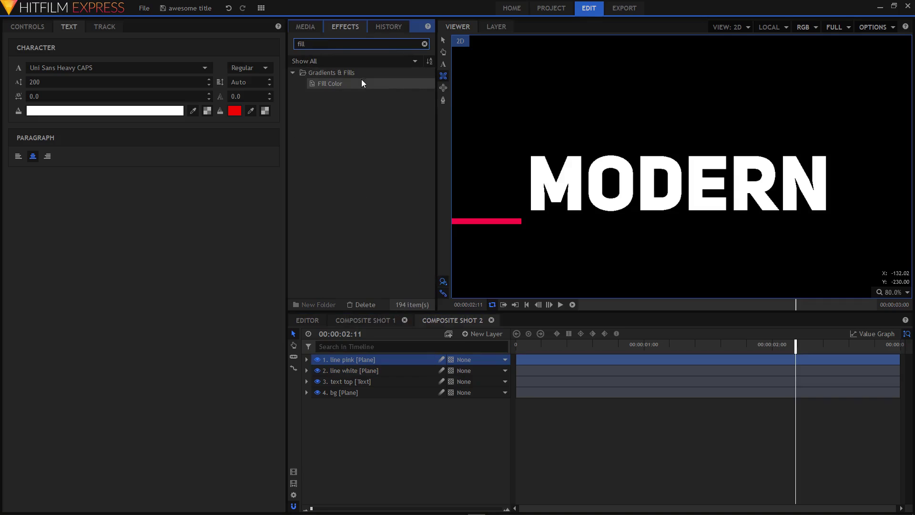
{"action": "left_click", "coordinate": [354, 84]}
{"action": "left_click_drag", "start_coordinate": [355, 87], "coordinate": [344, 374]}
{"action": "left_click", "coordinate": [326, 403]}
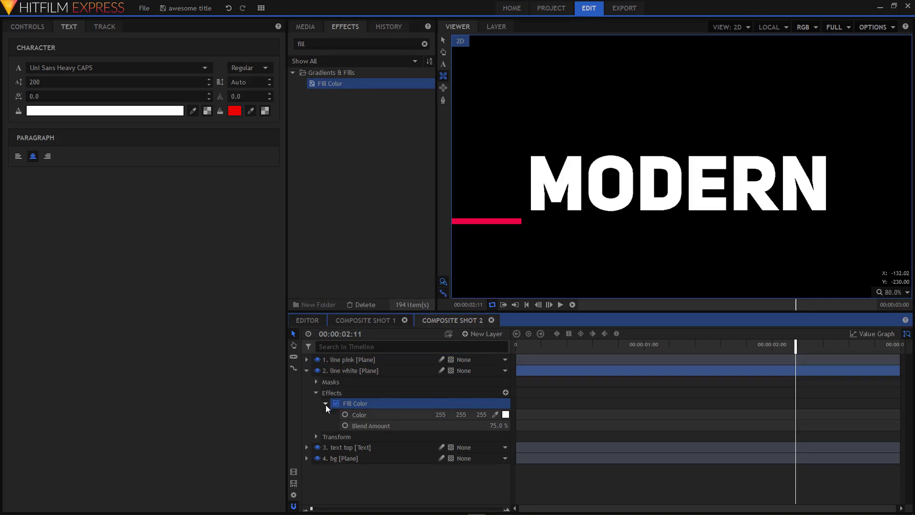
{"action": "left_click_drag", "start_coordinate": [503, 425], "coordinate": [514, 425]}
{"action": "left_click", "coordinate": [316, 392]}
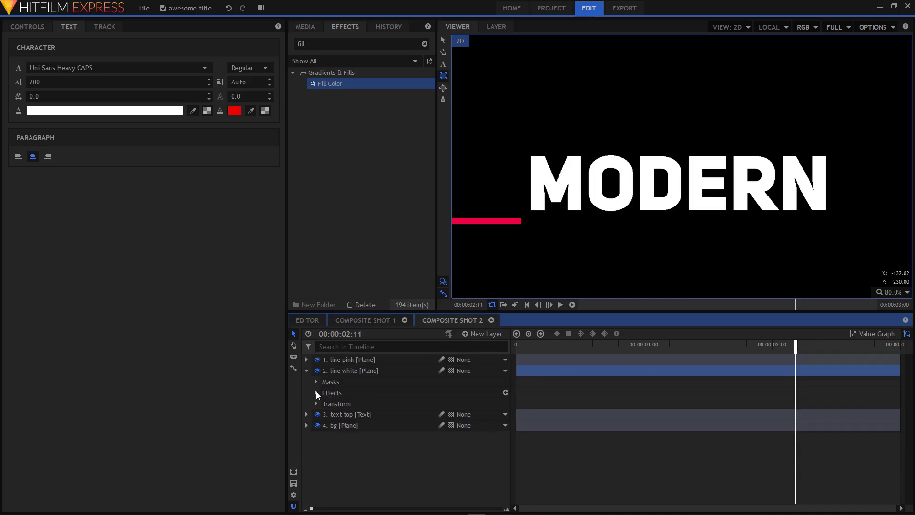
{"action": "left_click", "coordinate": [307, 370]}
Shift the line pink layer slightly later in the timeline and return the playhead to 00:00:00:00
{"action": "left_click", "coordinate": [398, 362]}
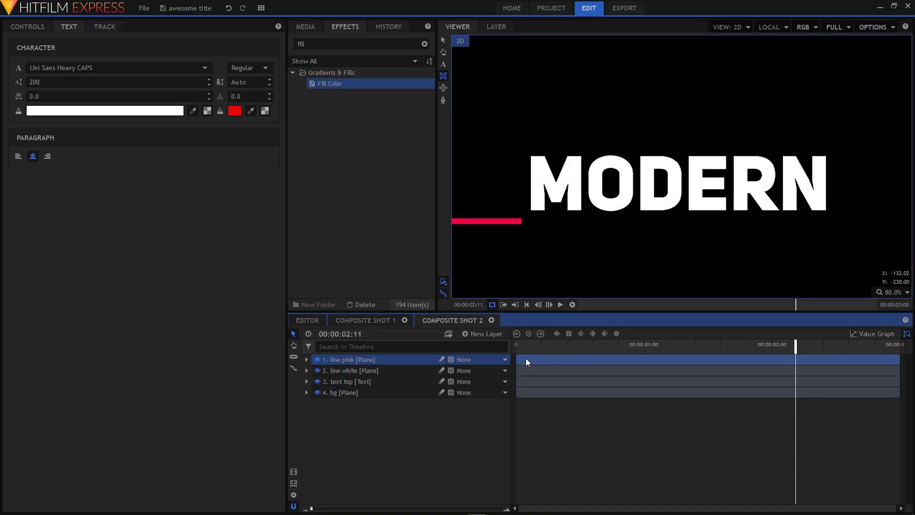
{"action": "left_click_drag", "start_coordinate": [527, 358], "coordinate": [535, 359]}
{"action": "left_click", "coordinate": [518, 344]}
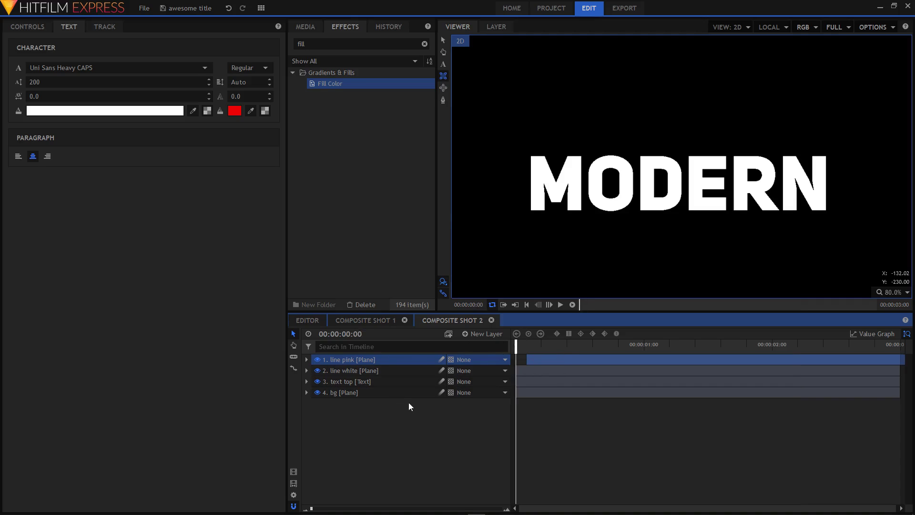
Play back the staggered white and pink lines, and scrub from the beginning to 00:00:01:56
{"action": "scroll", "coordinate": [658, 259], "scroll_direction": "down", "scroll_amount": 3}
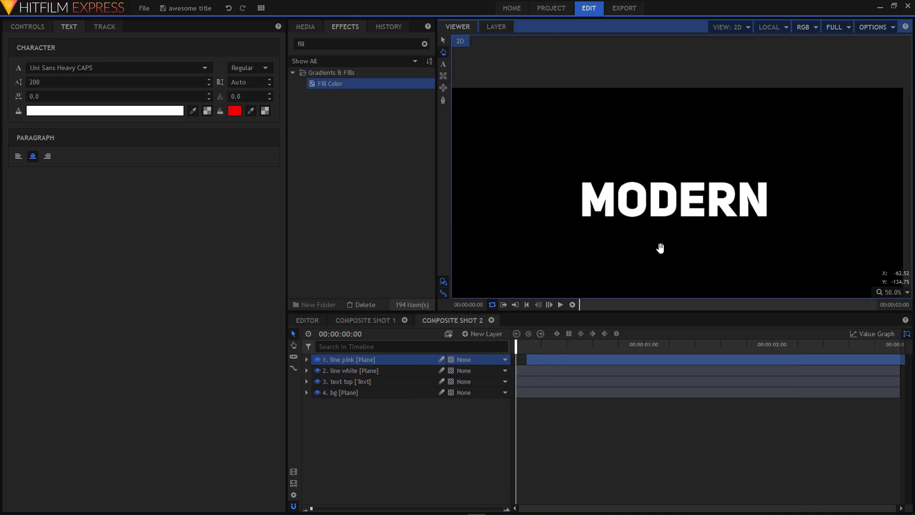
{"action": "left_click", "coordinate": [560, 305]}
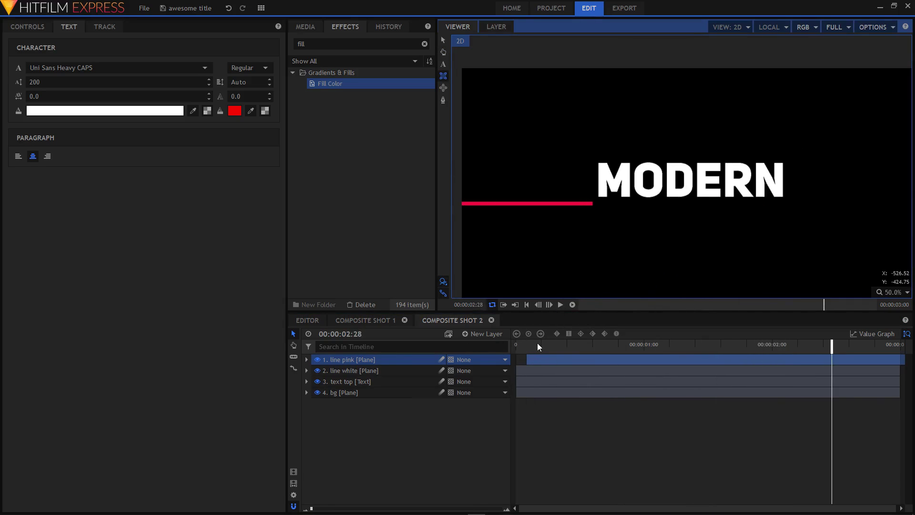
{"action": "left_click", "coordinate": [518, 346]}
{"action": "left_click", "coordinate": [560, 304]}
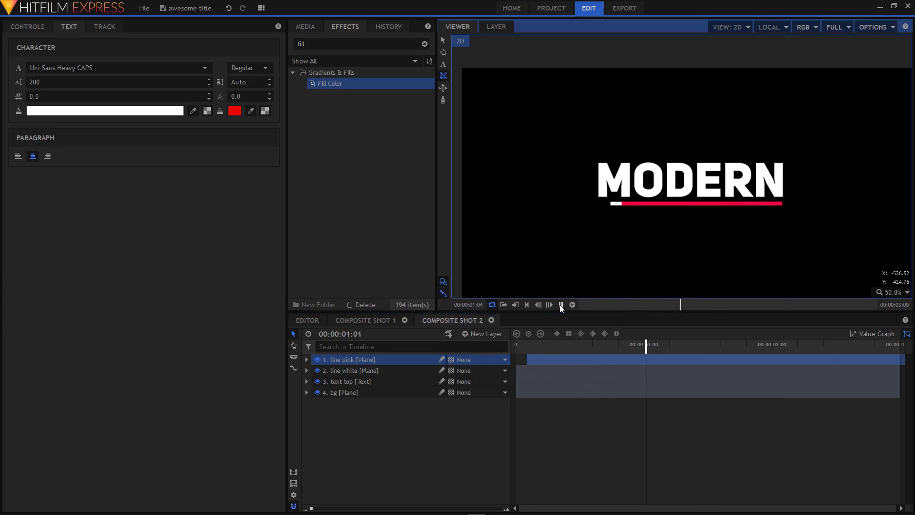
{"action": "left_click", "coordinate": [527, 348]}
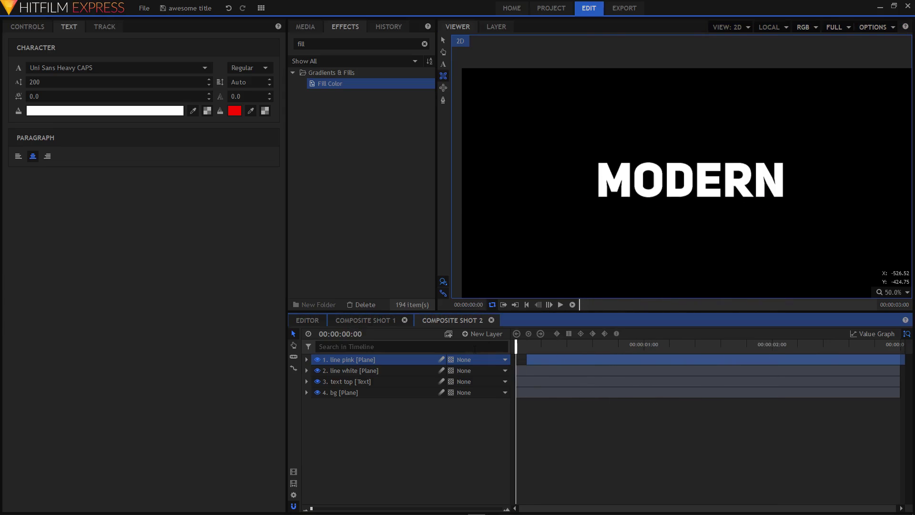
{"action": "left_click_drag", "start_coordinate": [519, 346], "coordinate": [763, 346]}
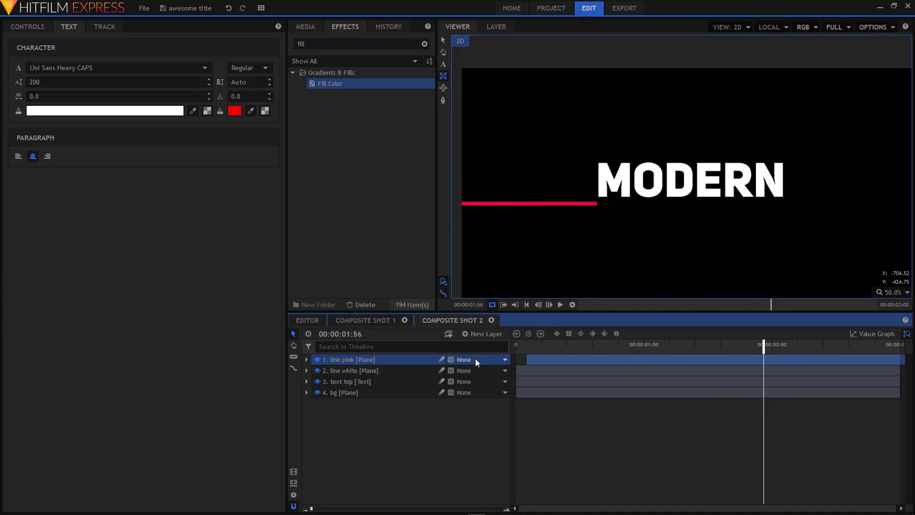
Create a 1920 by 1080 plane layer named mask line in light pink
{"action": "left_click", "coordinate": [481, 334]}
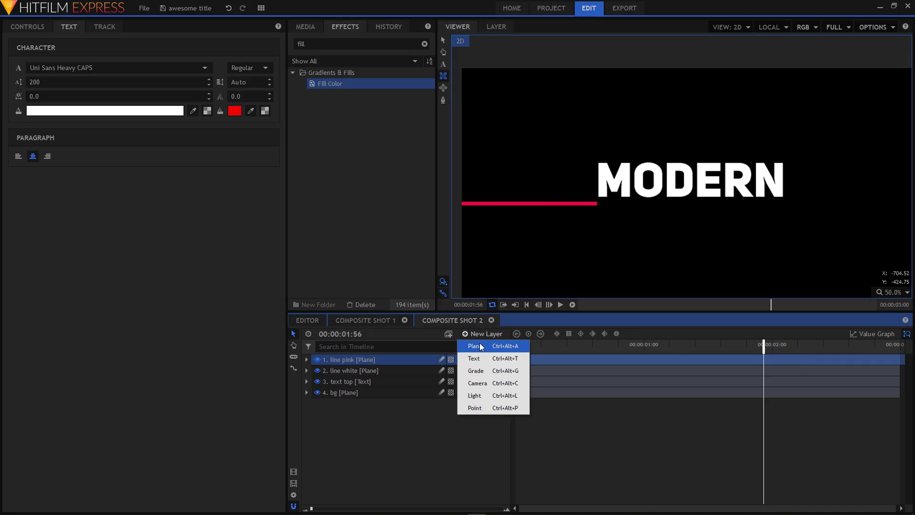
{"action": "left_click", "coordinate": [479, 346]}
{"action": "type", "text": "m"}
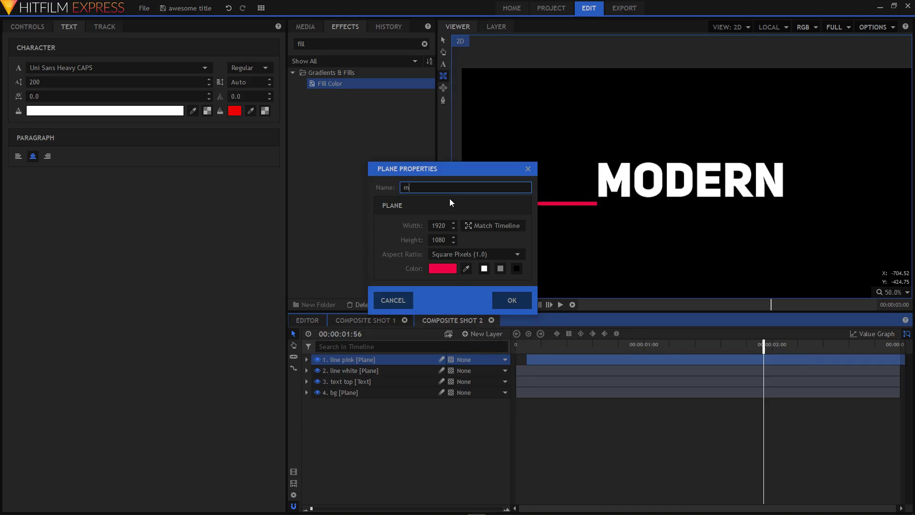
{"action": "type", "text": "ask line"}
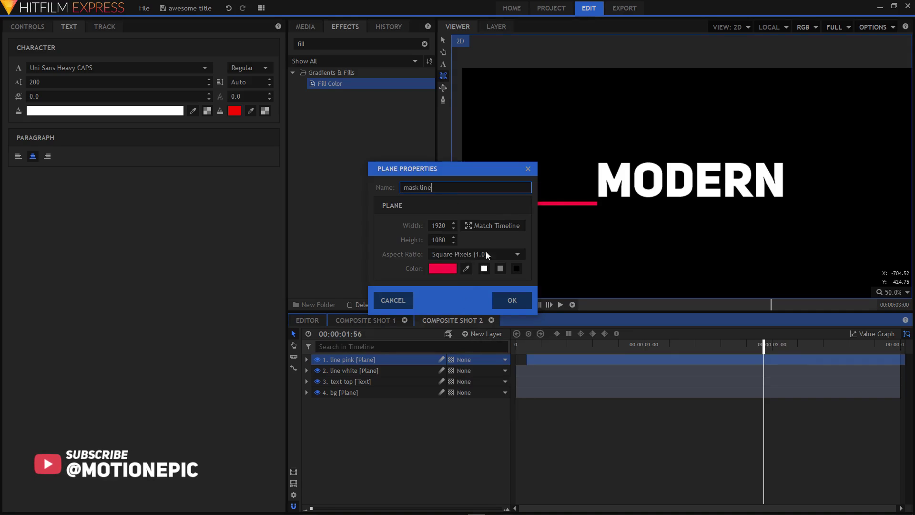
{"action": "left_click", "coordinate": [447, 268]}
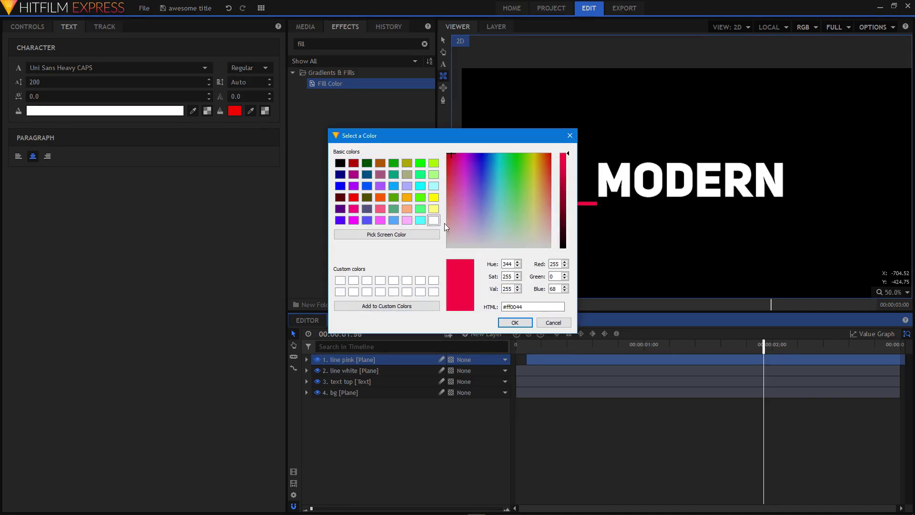
{"action": "left_click", "coordinate": [353, 196]}
{"action": "left_click", "coordinate": [406, 220]}
{"action": "left_click", "coordinate": [514, 323]}
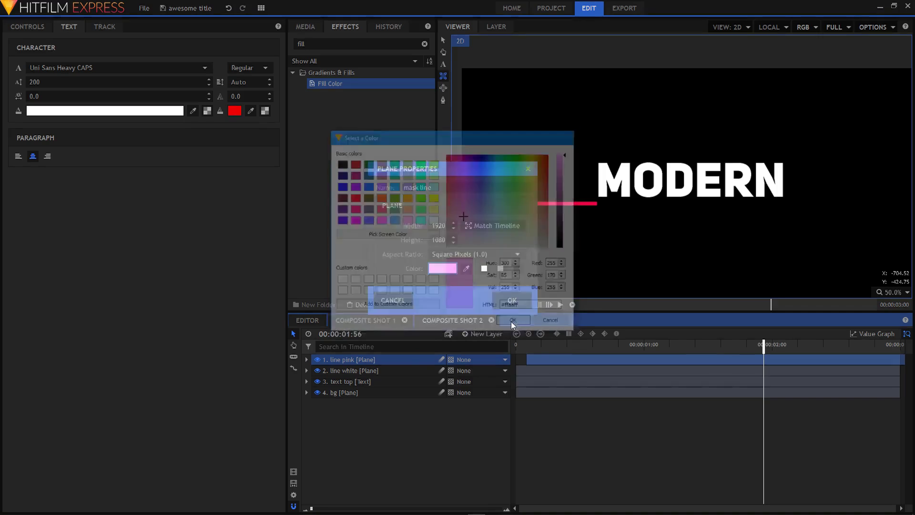
{"action": "left_click", "coordinate": [512, 303]}
Hide the mask line layer so that the title and lines beneath it can be seen
{"action": "scroll", "coordinate": [668, 229], "scroll_direction": "up", "scroll_amount": 4}
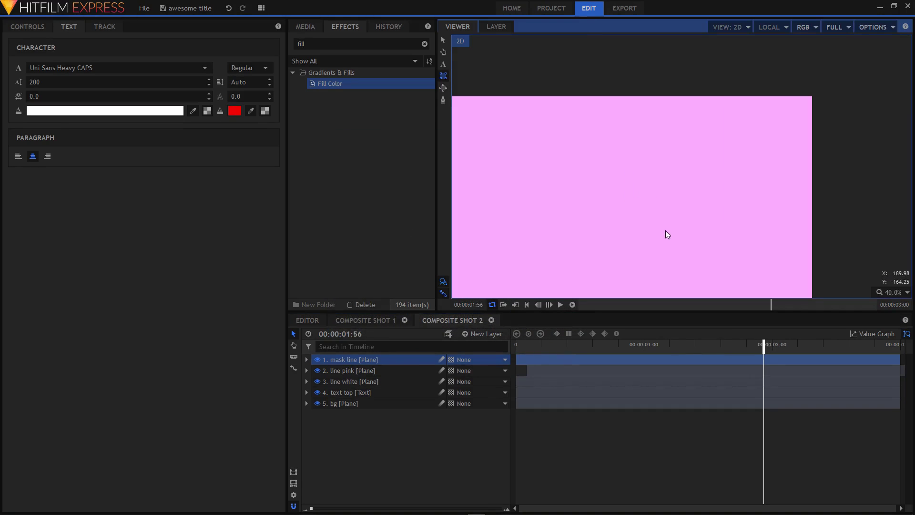
{"action": "left_click_drag", "start_coordinate": [664, 233], "coordinate": [686, 199]}
{"action": "scroll", "coordinate": [686, 198], "scroll_direction": "down", "scroll_amount": 2}
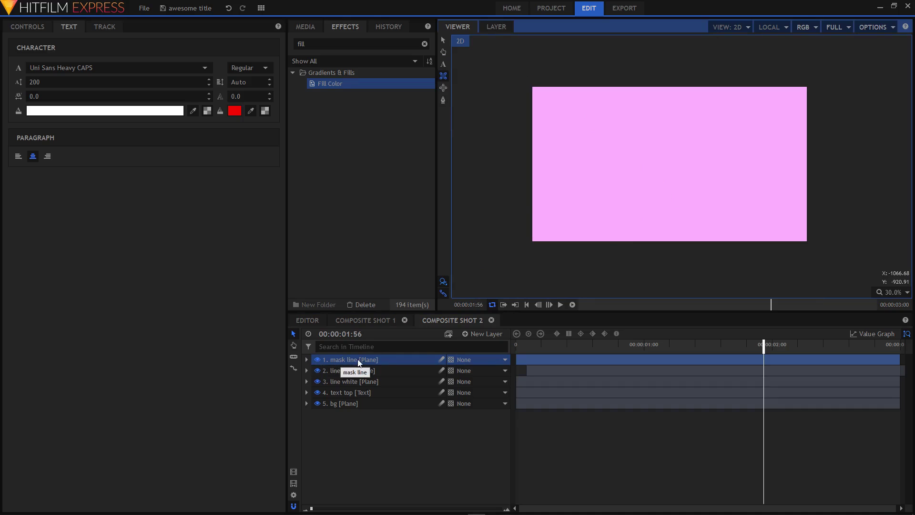
{"action": "left_click", "coordinate": [317, 360]}
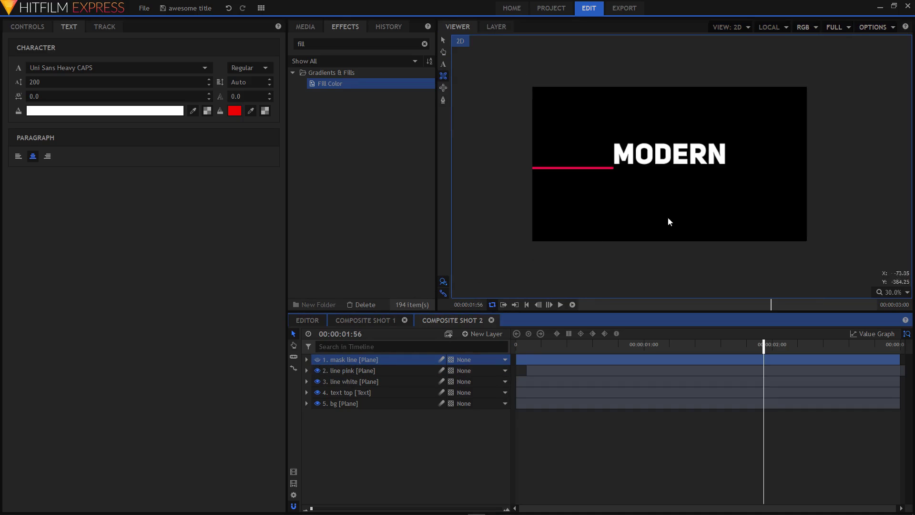
Move the mask line plane horizontally until its right edge meets the left side of the M in MODERN
{"action": "left_click", "coordinate": [443, 42]}
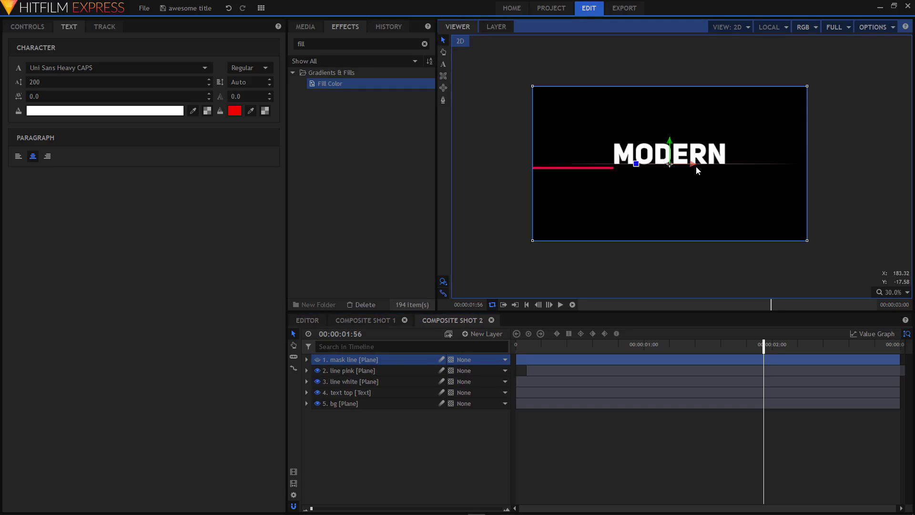
{"action": "left_click_drag", "start_coordinate": [696, 164], "coordinate": [502, 153]}
{"action": "scroll", "coordinate": [585, 153], "scroll_direction": "up", "scroll_amount": 1}
{"action": "scroll", "coordinate": [585, 153], "scroll_direction": "up", "scroll_amount": 4}
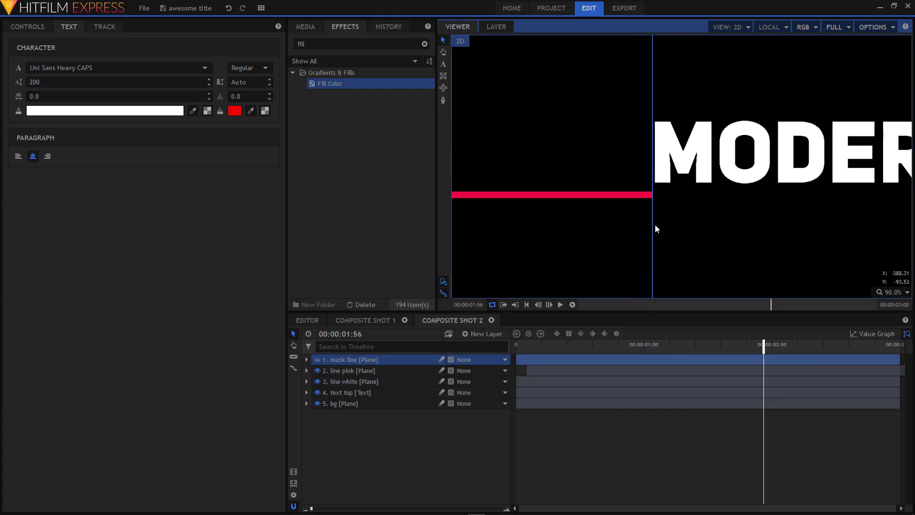
{"action": "scroll", "coordinate": [649, 196], "scroll_direction": "down", "scroll_amount": 4}
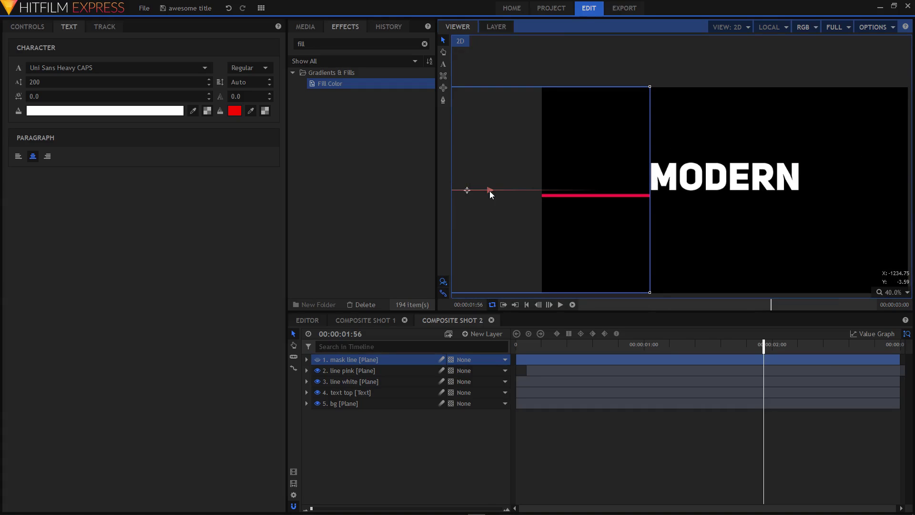
{"action": "scroll", "coordinate": [657, 177], "scroll_direction": "up", "scroll_amount": 1}
{"action": "scroll", "coordinate": [658, 177], "scroll_direction": "up", "scroll_amount": 3}
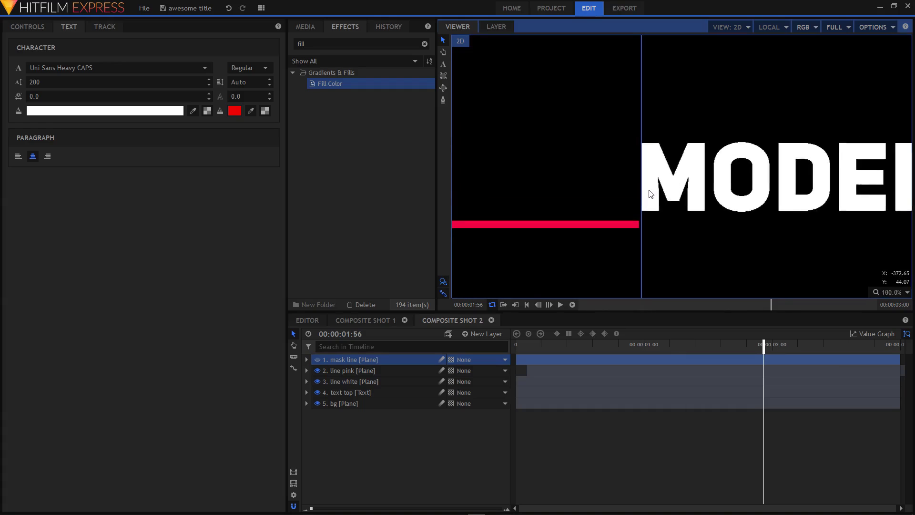
{"action": "scroll", "coordinate": [639, 210], "scroll_direction": "down", "scroll_amount": 7}
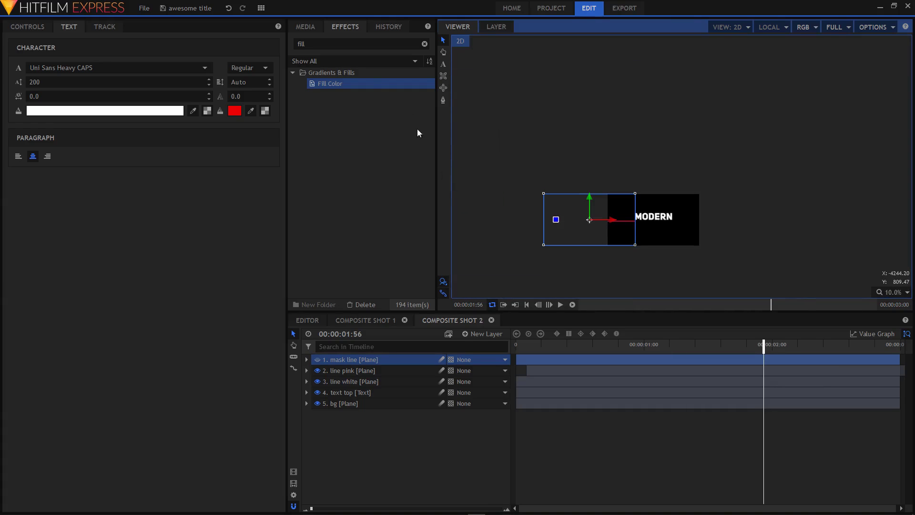
Search the effects for "set" and apply Set Matte to the line pink layer
{"action": "double_click", "coordinate": [326, 44]}
{"action": "key", "text": "BackSpace"}
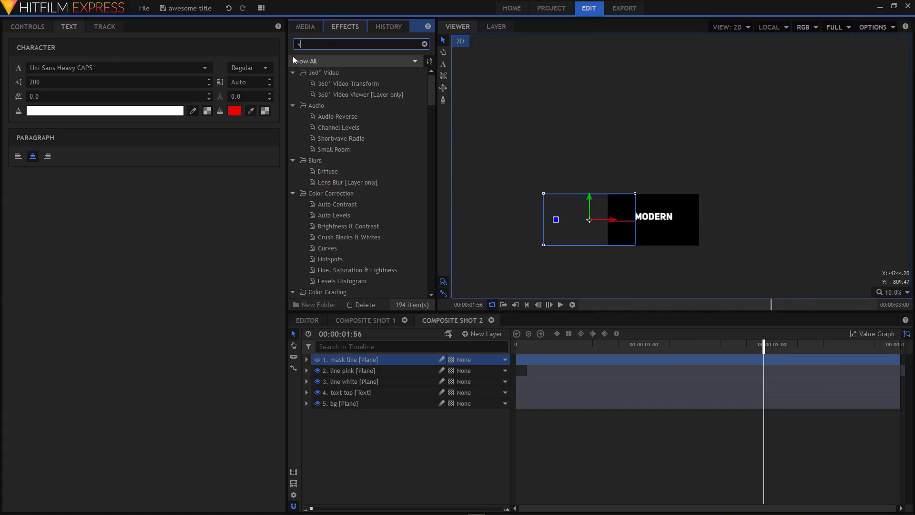
{"action": "type", "text": "set"}
{"action": "left_click_drag", "start_coordinate": [348, 94], "coordinate": [339, 366]}
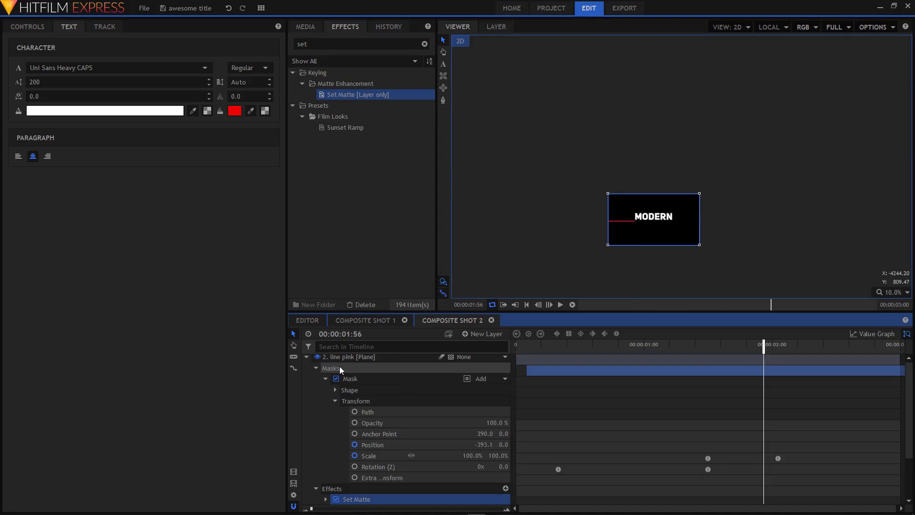
Configure Set Matte on the line pink layer with mask line as the source layer and Subtract as the blend
{"action": "left_click", "coordinate": [27, 26]}
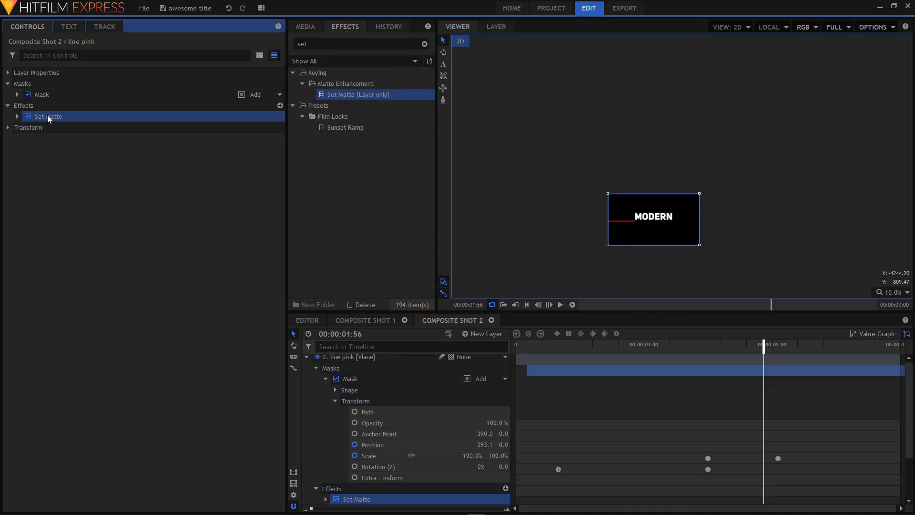
{"action": "left_click", "coordinate": [17, 116]}
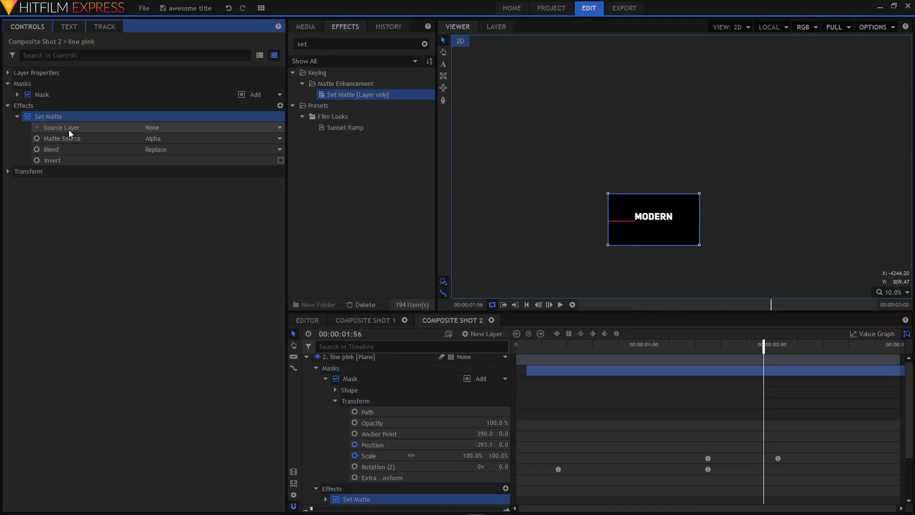
{"action": "left_click", "coordinate": [172, 127]}
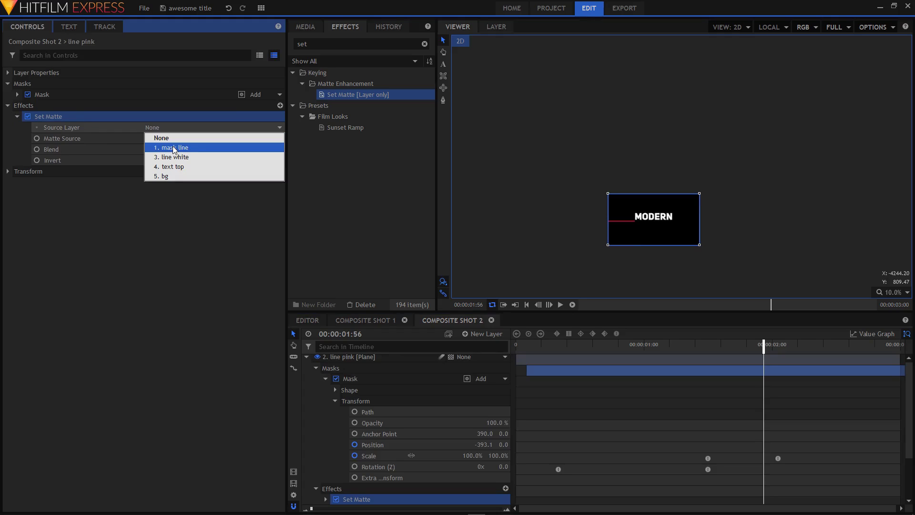
{"action": "left_click", "coordinate": [173, 147]}
{"action": "left_click", "coordinate": [168, 148]}
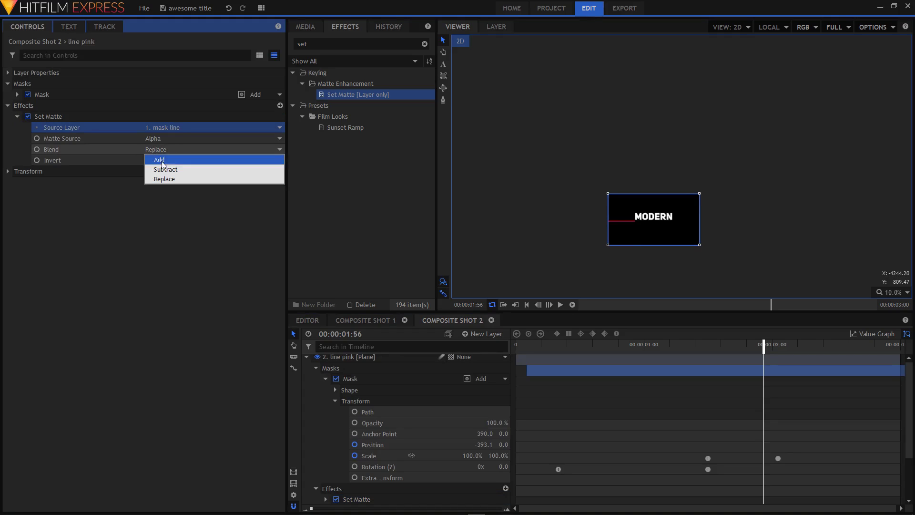
{"action": "left_click", "coordinate": [157, 169]}
{"action": "left_click_drag", "start_coordinate": [576, 345], "coordinate": [763, 363]}
{"action": "scroll", "coordinate": [656, 233], "scroll_direction": "up", "scroll_amount": 4}
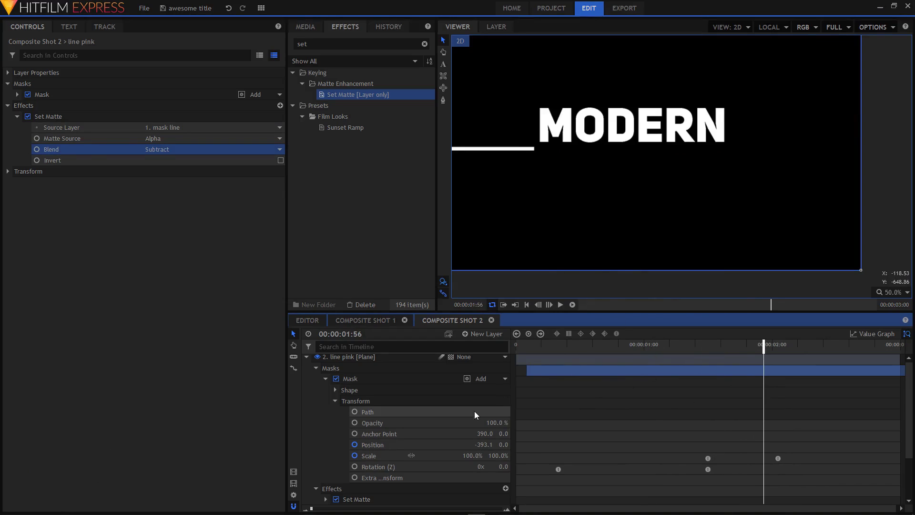
Copy the Set Matte effect from the line pink layer and paste it into the effects of the line white layer
{"action": "left_click", "coordinate": [325, 378]}
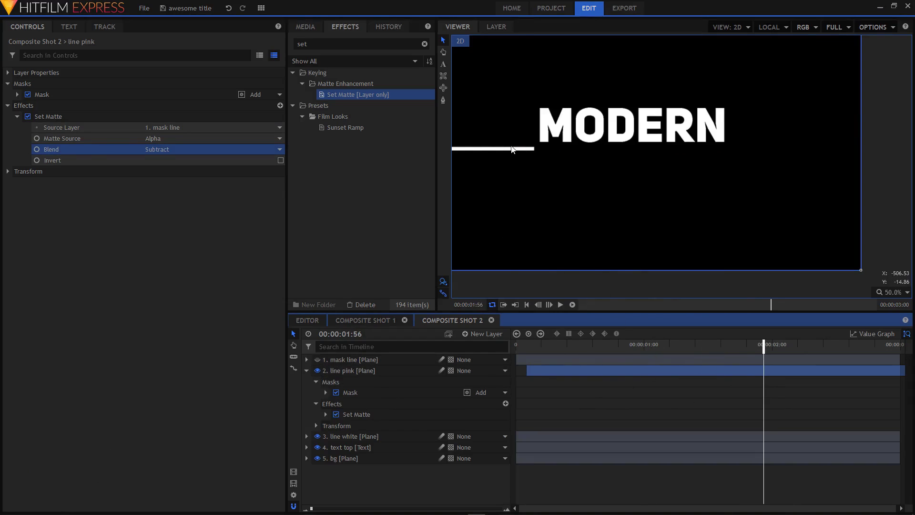
{"action": "left_click", "coordinate": [357, 391]}
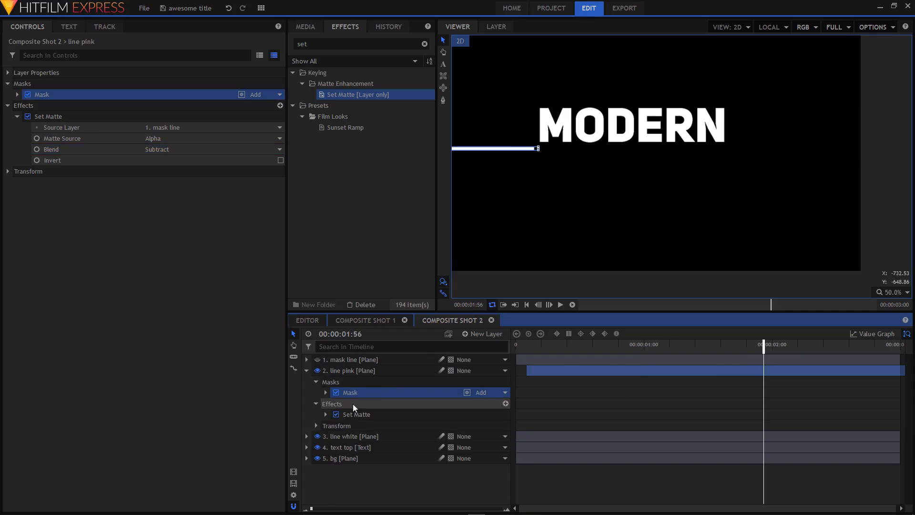
{"action": "left_click", "coordinate": [355, 413]}
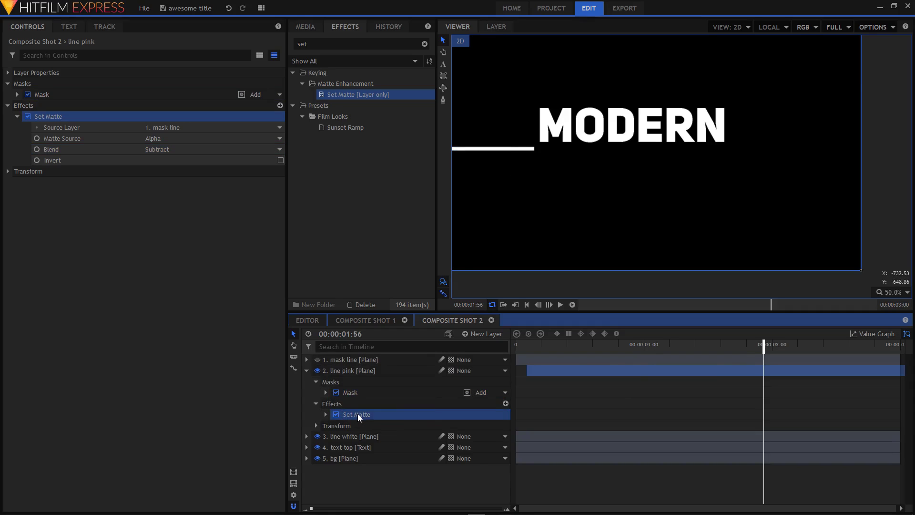
{"action": "right_click", "coordinate": [357, 414]}
{"action": "left_click", "coordinate": [376, 319]}
{"action": "left_click", "coordinate": [306, 370]}
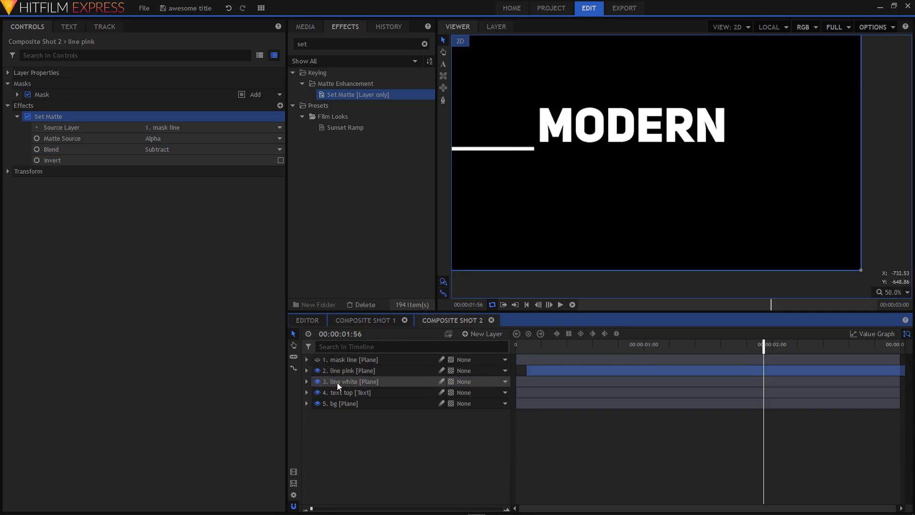
{"action": "left_click", "coordinate": [337, 382]}
{"action": "left_click", "coordinate": [306, 382]}
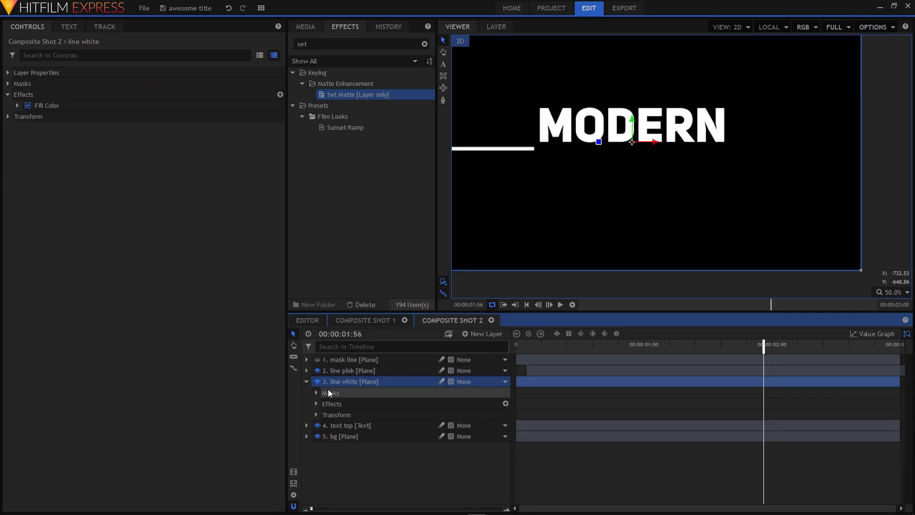
{"action": "left_click", "coordinate": [329, 405]}
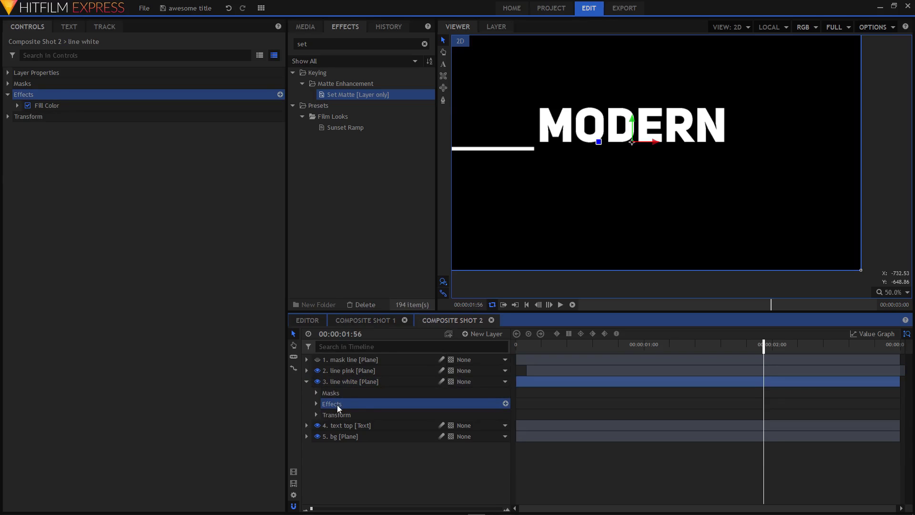
{"action": "right_click", "coordinate": [344, 405]}
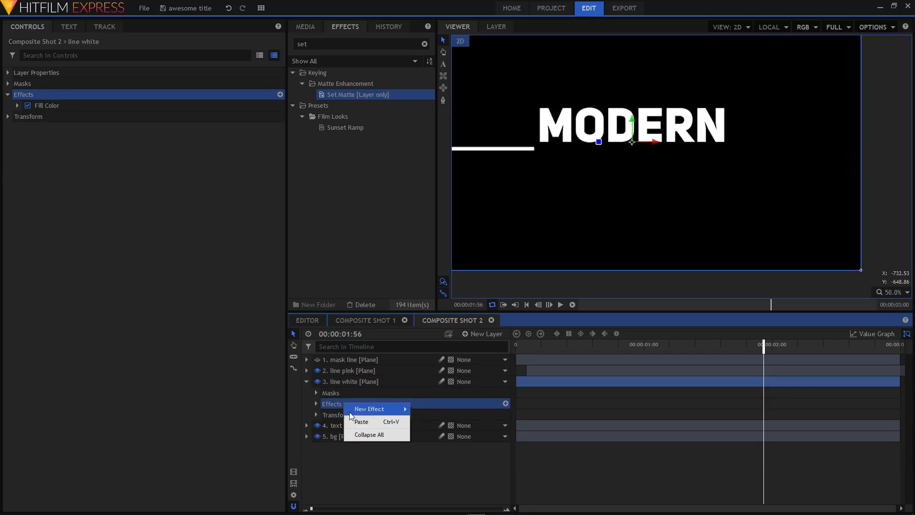
{"action": "left_click", "coordinate": [354, 424]}
{"action": "left_click", "coordinate": [306, 382]}
Scrub through the timeline to check how both matted lines disappear beside MODERN
{"action": "left_click", "coordinate": [518, 344]}
{"action": "left_click_drag", "start_coordinate": [517, 345], "coordinate": [812, 376]}
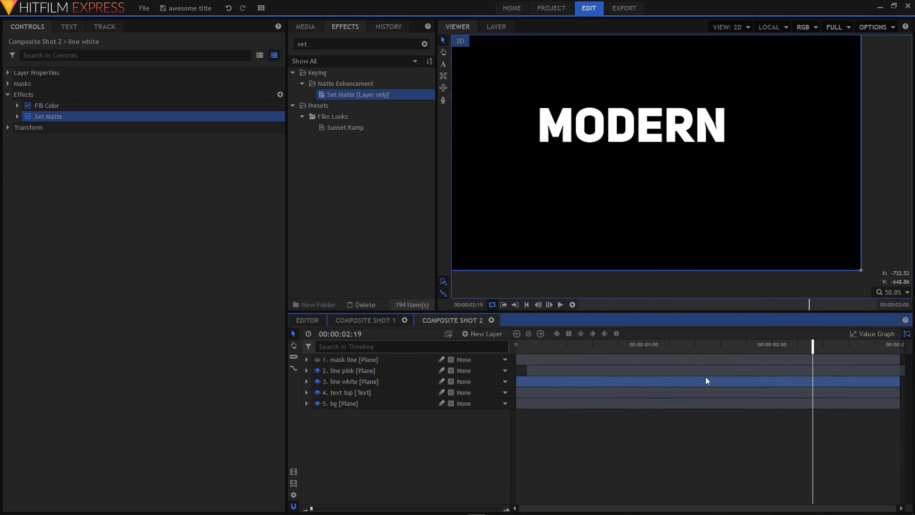
{"action": "left_click", "coordinate": [796, 374]}
{"action": "left_click", "coordinate": [454, 416]}
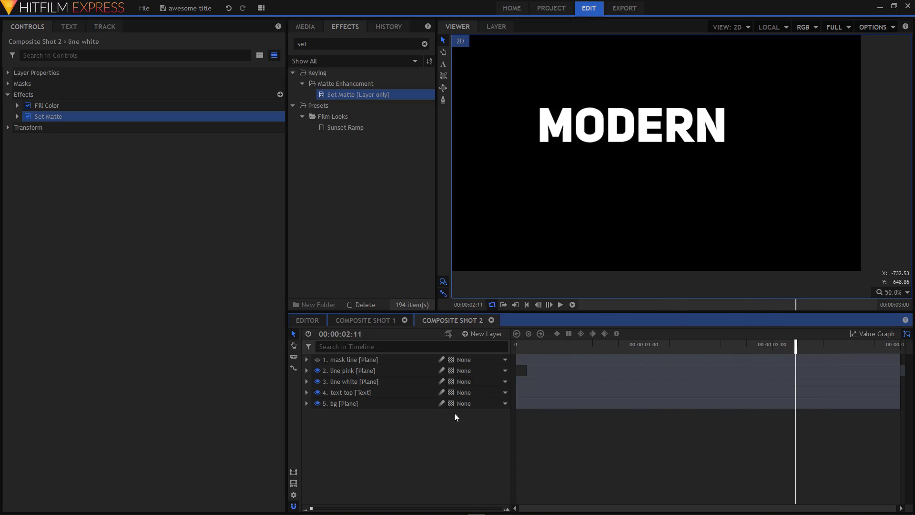
{"action": "scroll", "coordinate": [630, 191], "scroll_direction": "down", "scroll_amount": 2}
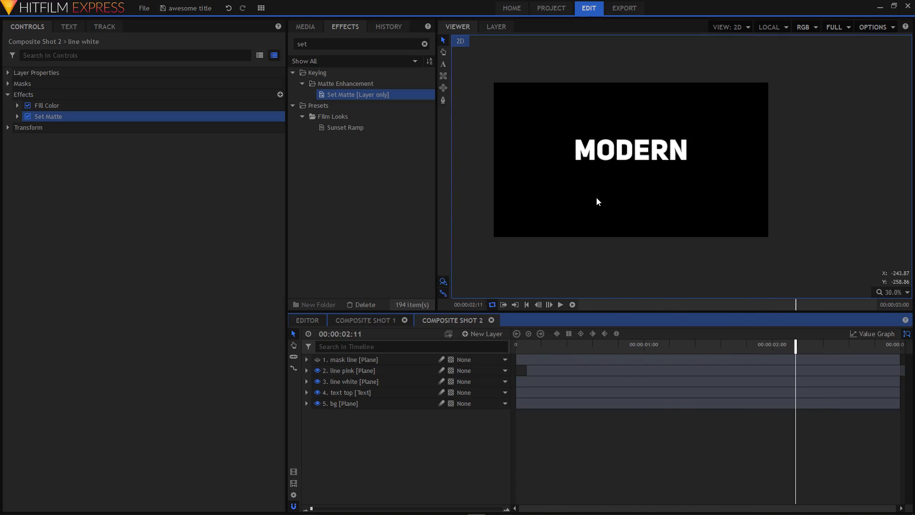
Add a 1920 by 400 text layer at about 00:00:01:03 and enter the text CLEAN & SIMPLE
{"action": "left_click_drag", "start_coordinate": [560, 344], "coordinate": [650, 344]}
{"action": "left_click", "coordinate": [476, 336]}
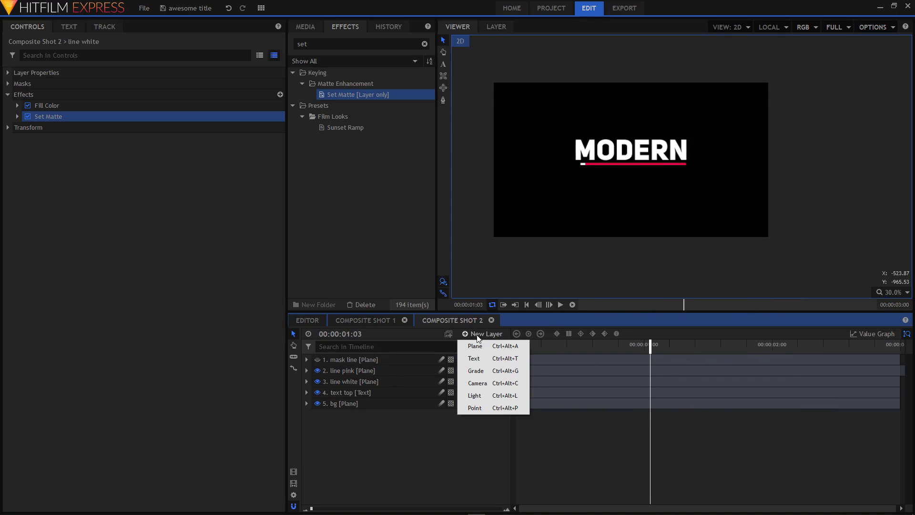
{"action": "left_click", "coordinate": [478, 358]}
{"action": "left_click_drag", "start_coordinate": [451, 235], "coordinate": [397, 233]}
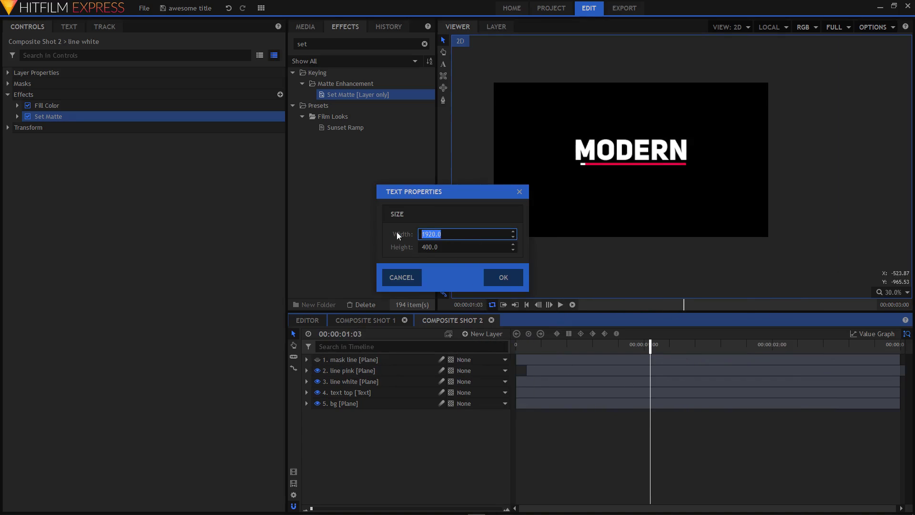
{"action": "left_click", "coordinate": [499, 279]}
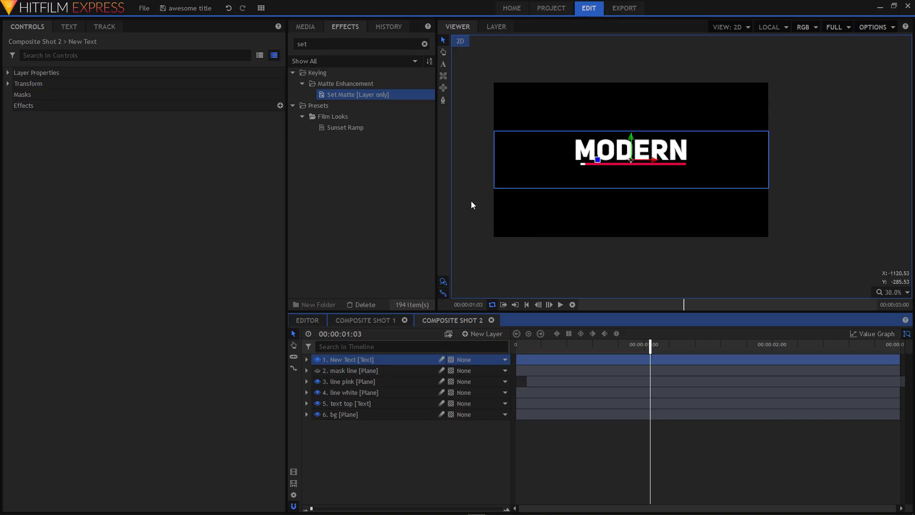
{"action": "left_click", "coordinate": [443, 65]}
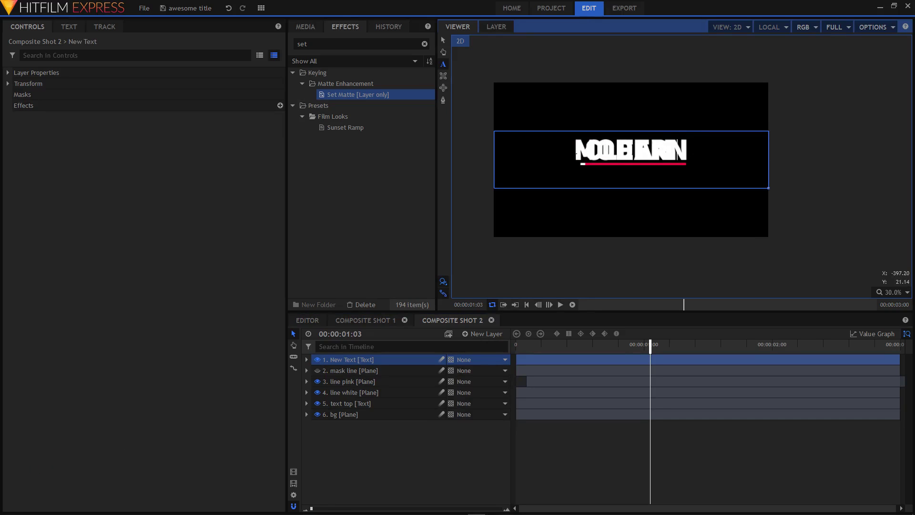
{"action": "type", "text": "SIMPLE"}
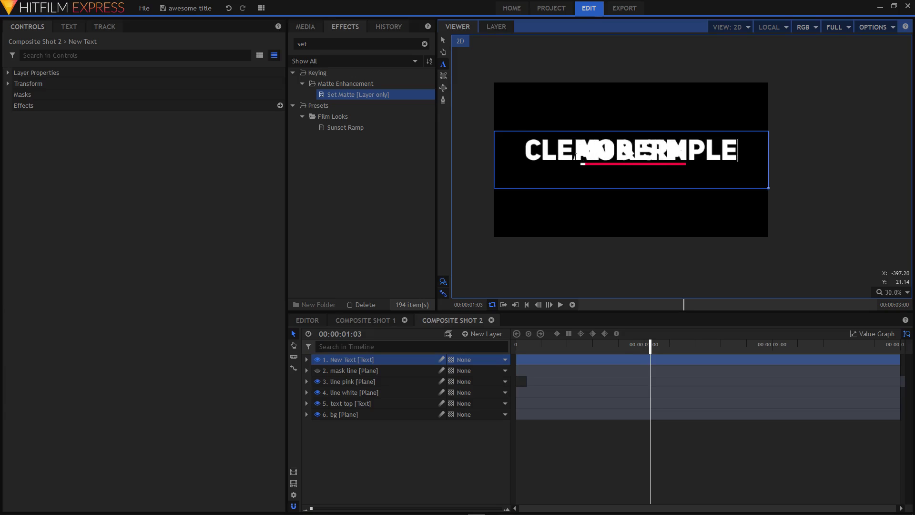
Format the CLEAN & SIMPLE text in Uni Sans Thin CAPS at size 73 with 11.0 letter spacing
{"action": "key", "text": "ctrl+a"}
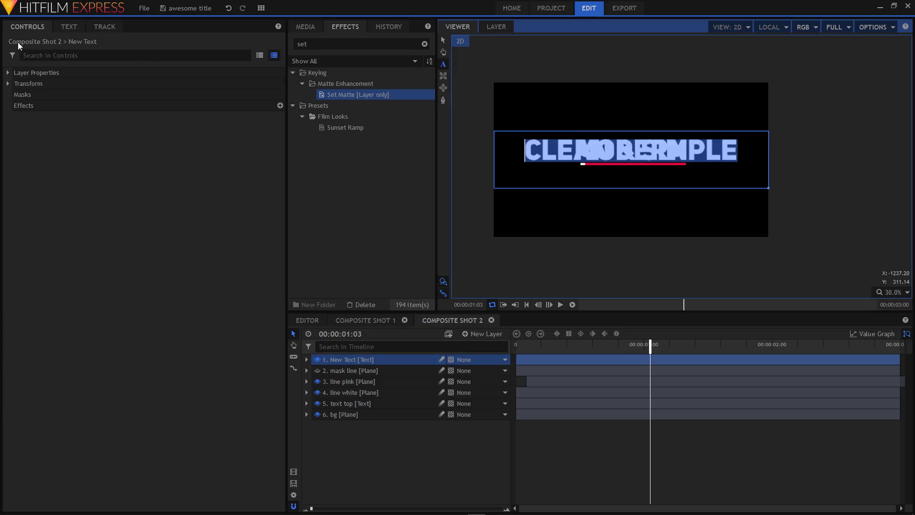
{"action": "left_click", "coordinate": [66, 27]}
{"action": "left_click", "coordinate": [54, 69]}
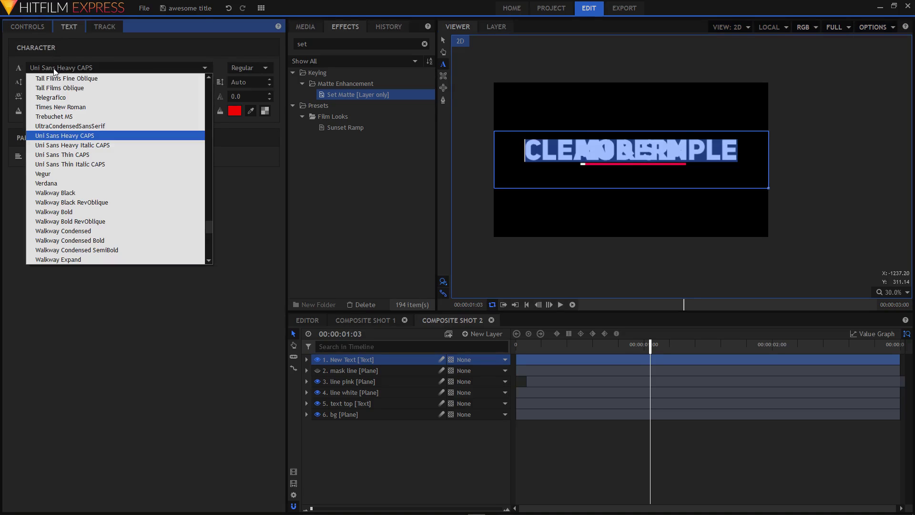
{"action": "left_click", "coordinate": [71, 154]}
{"action": "mouse_move", "coordinate": [33, 84]}
{"action": "left_mouse_down"}
{"action": "mouse_move", "coordinate": [14, 84]}
{"action": "mouse_move", "coordinate": [45, 97]}
{"action": "left_mouse_up"}
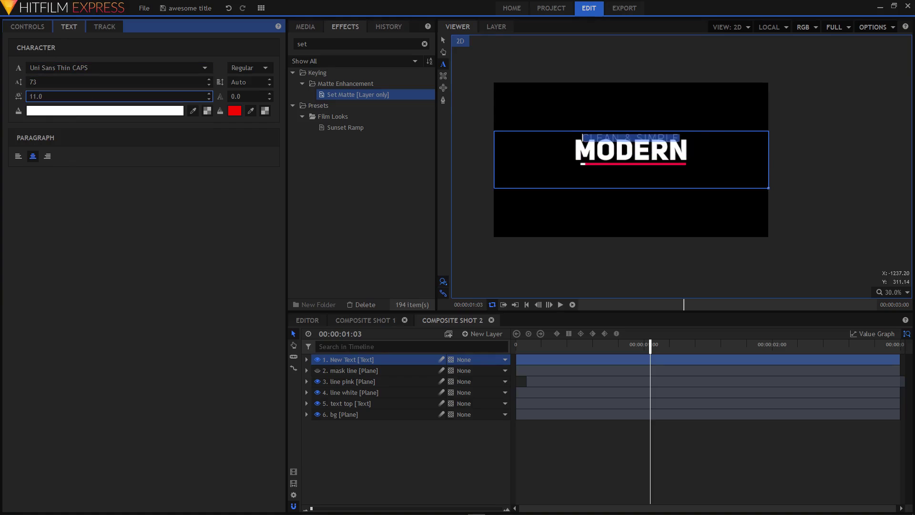
Move the CLEAN & SIMPLE text vertically so that it sits just beneath the line under MODERN
{"action": "left_click", "coordinate": [443, 41]}
{"action": "left_click_drag", "start_coordinate": [634, 141], "coordinate": [635, 170]}
{"action": "scroll", "coordinate": [636, 170], "scroll_direction": "up", "scroll_amount": 3}
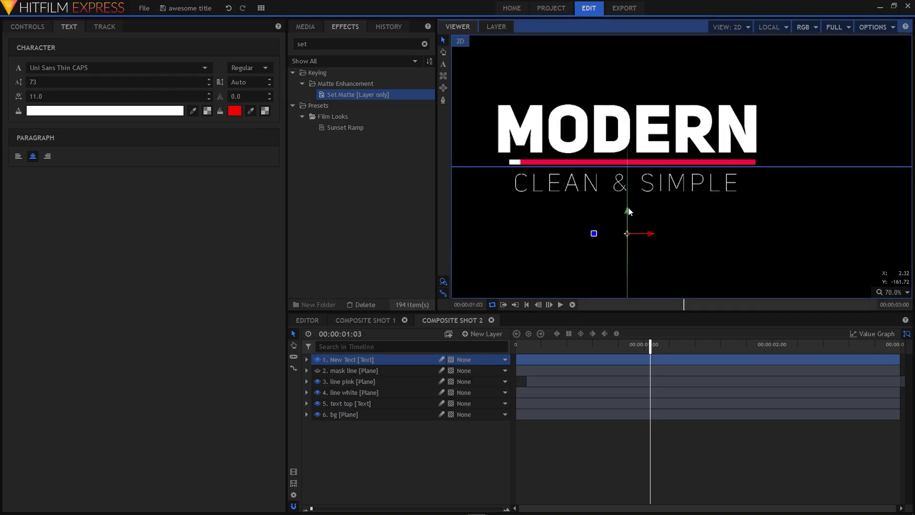
{"action": "left_click_drag", "start_coordinate": [628, 210], "coordinate": [627, 209]}
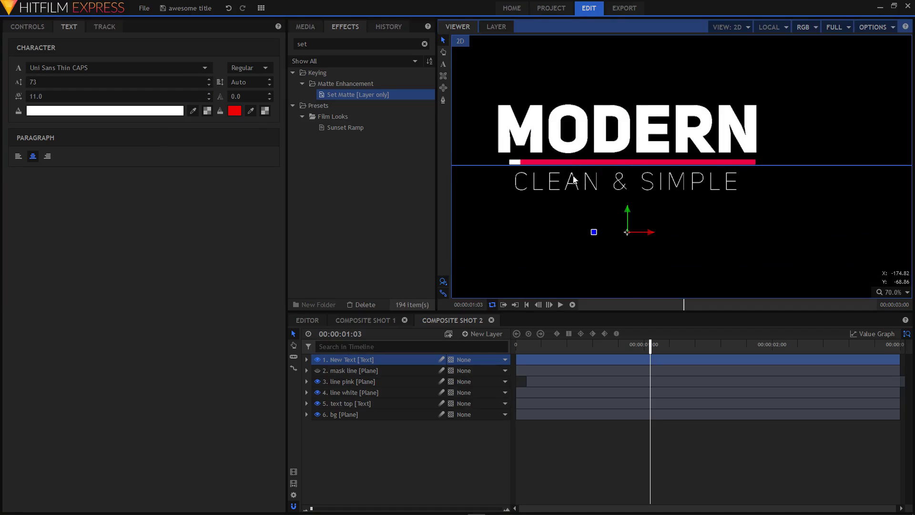
{"action": "left_click_drag", "start_coordinate": [628, 210], "coordinate": [632, 207]}
{"action": "left_click", "coordinate": [227, 253]}
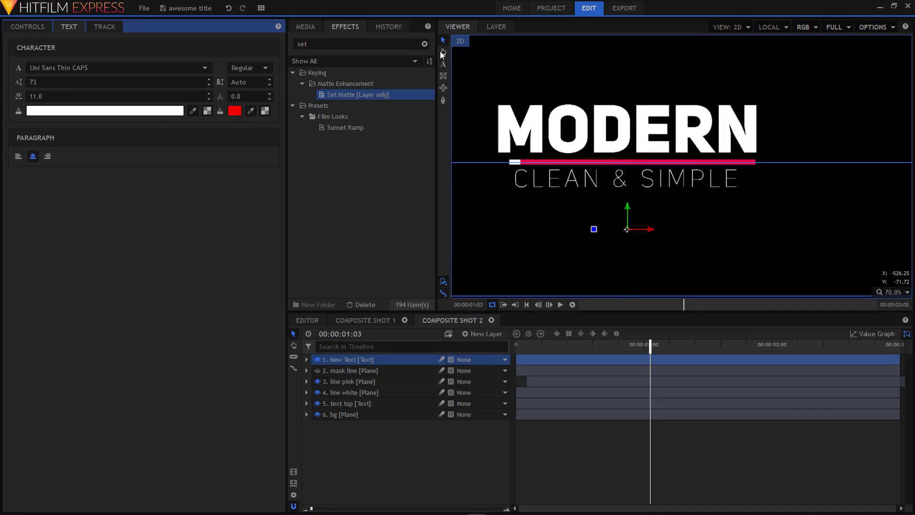
Rename the new text layer as text bottom and place it between the text top and bg layers
{"action": "left_click", "coordinate": [369, 410]}
{"action": "left_click", "coordinate": [353, 360]}
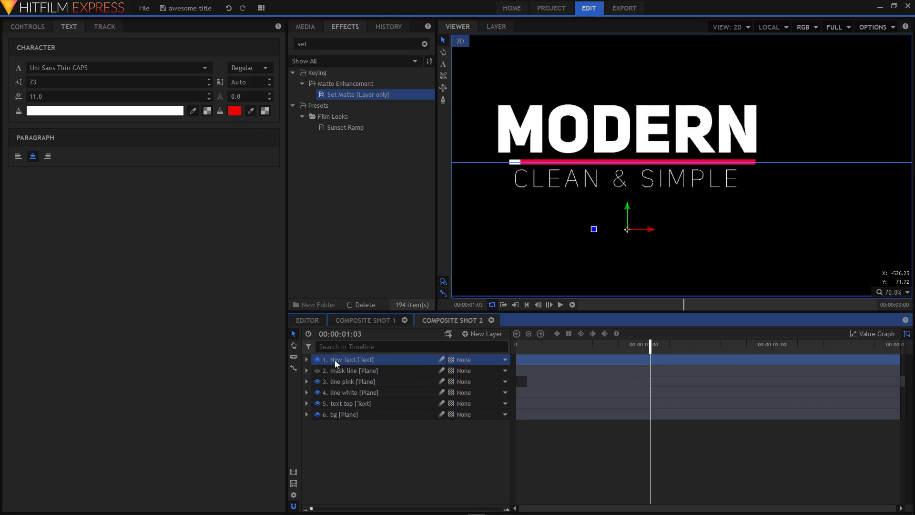
{"action": "right_click", "coordinate": [334, 360]}
{"action": "left_click", "coordinate": [357, 329]}
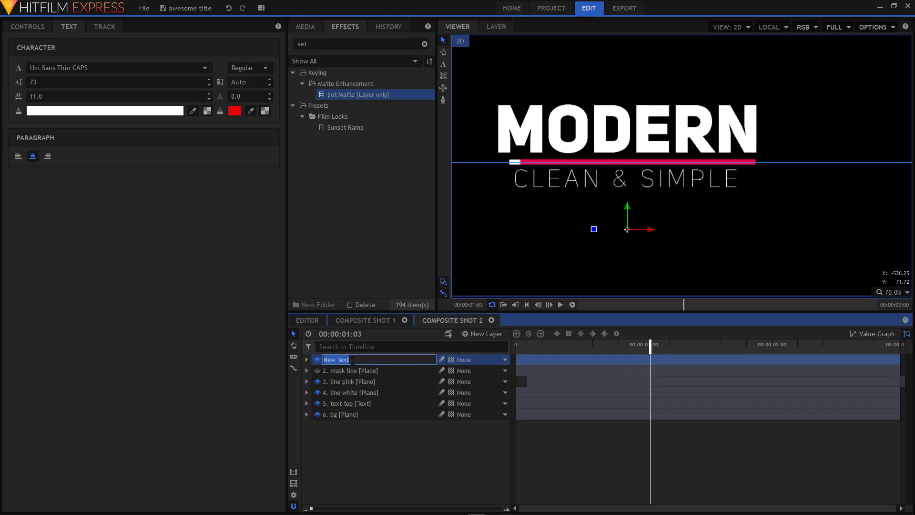
{"action": "type", "text": "text"}
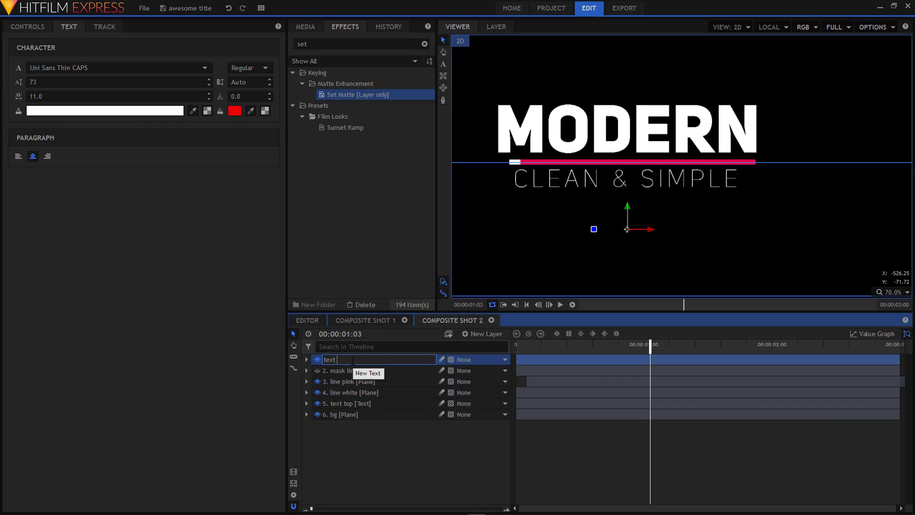
{"action": "type", "text": " bottom"}
{"action": "key", "text": "Return"}
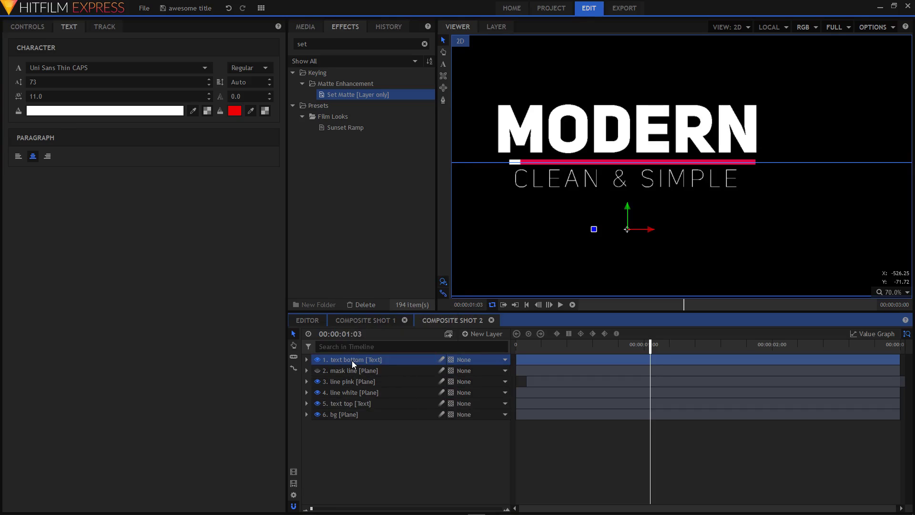
{"action": "left_click_drag", "start_coordinate": [352, 361], "coordinate": [352, 411]}
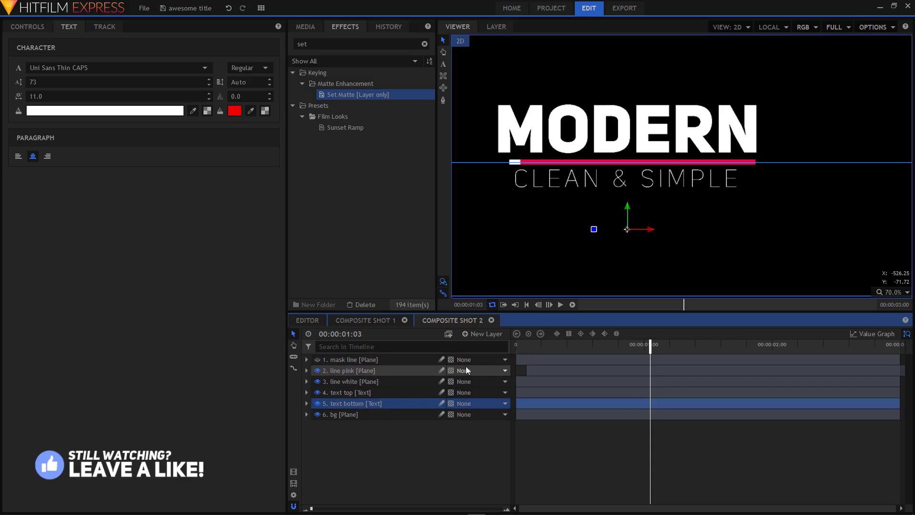
Set a position keyframe on the text top layer at 00:00:00:48 with a vertical position of -186
{"action": "left_click", "coordinate": [351, 391]}
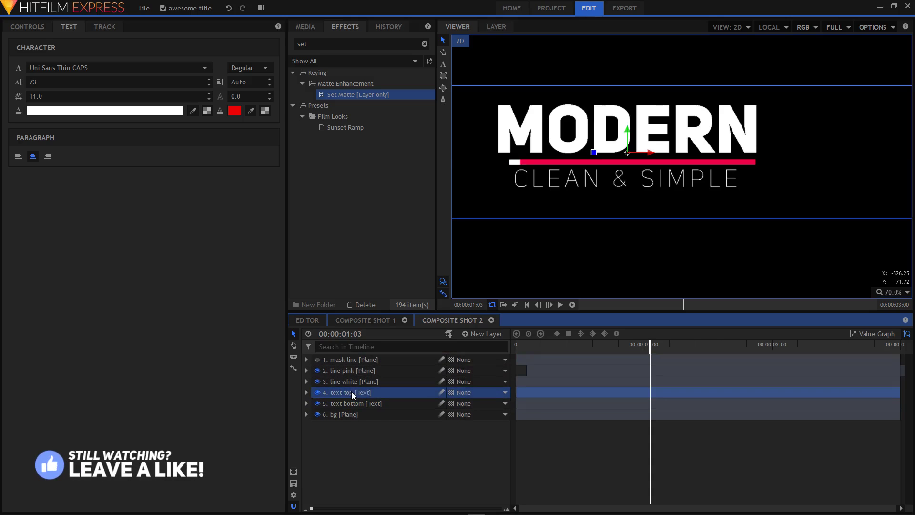
{"action": "left_click", "coordinate": [306, 393]}
{"action": "left_click", "coordinate": [316, 403]}
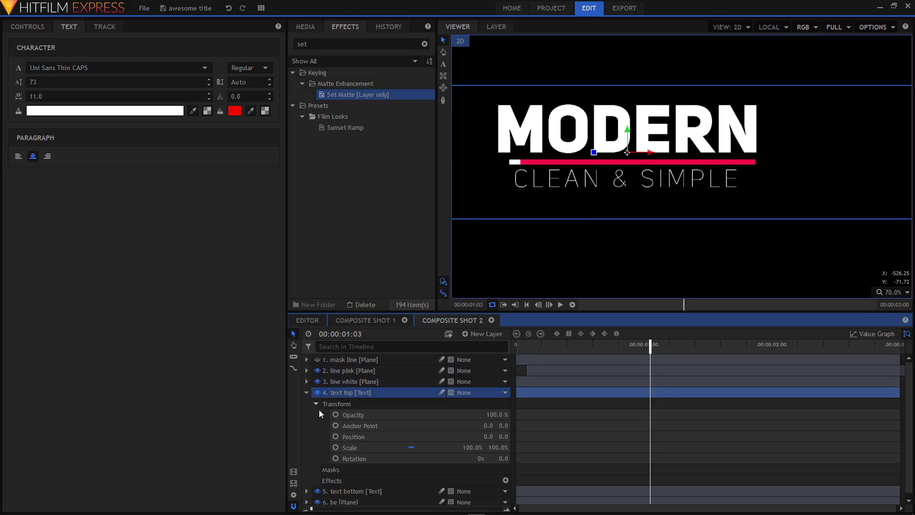
{"action": "left_click", "coordinate": [352, 447]}
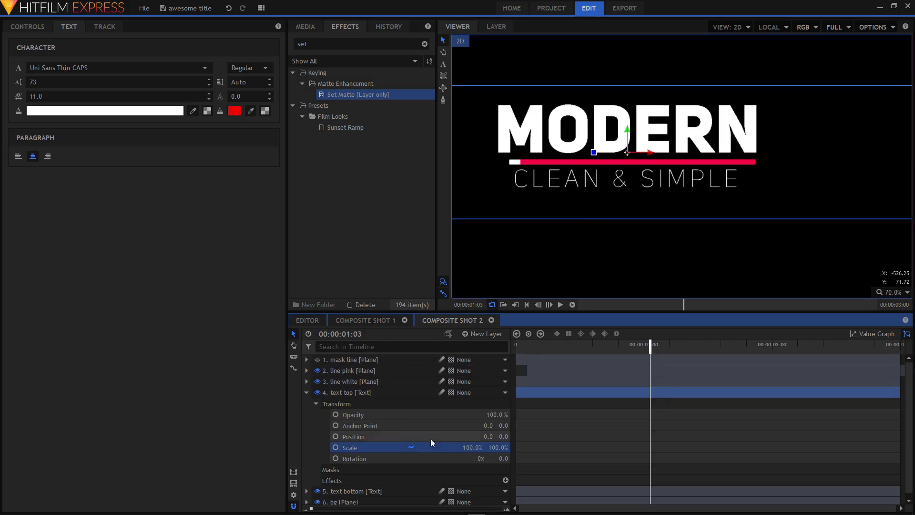
{"action": "left_click", "coordinate": [373, 437]}
{"action": "left_click_drag", "start_coordinate": [532, 350], "coordinate": [617, 364]}
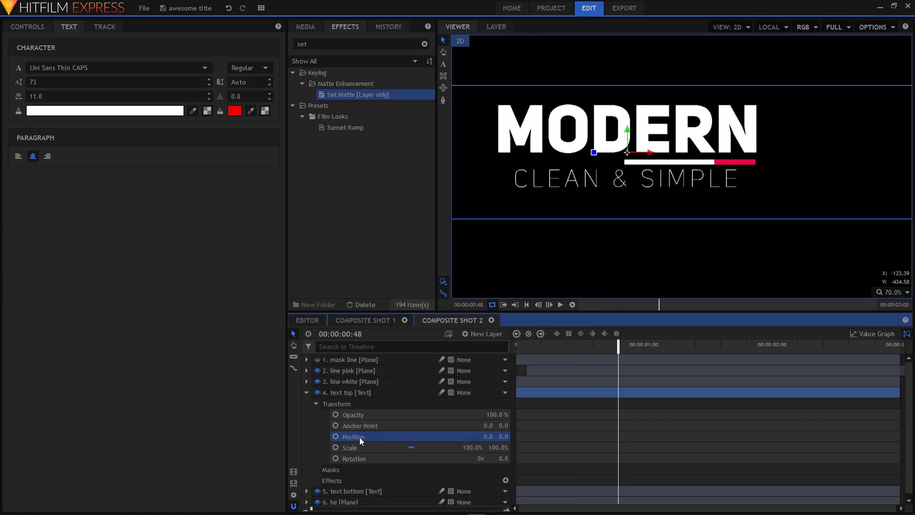
{"action": "left_click", "coordinate": [336, 437]}
{"action": "left_click_drag", "start_coordinate": [489, 436], "coordinate": [456, 437]}
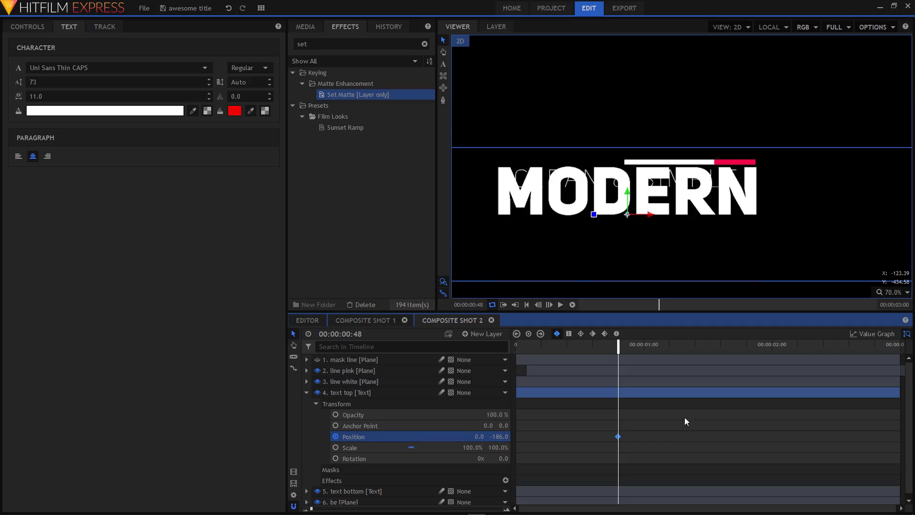
Keyframe the text top layer's vertical position to 0 at 00:00:01:20
{"action": "left_click_drag", "start_coordinate": [619, 348], "coordinate": [682, 372]}
{"action": "scroll", "coordinate": [510, 169], "scroll_direction": "up", "scroll_amount": 2}
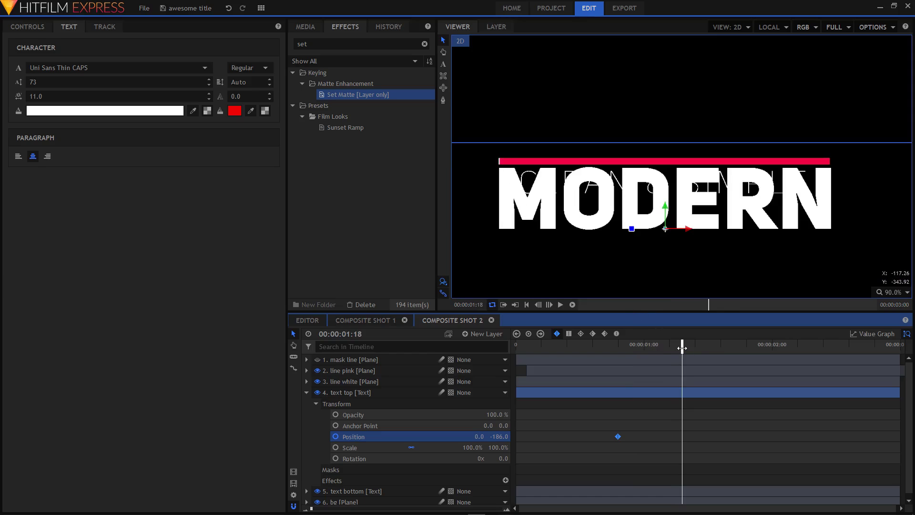
{"action": "left_click_drag", "start_coordinate": [682, 348], "coordinate": [686, 350]}
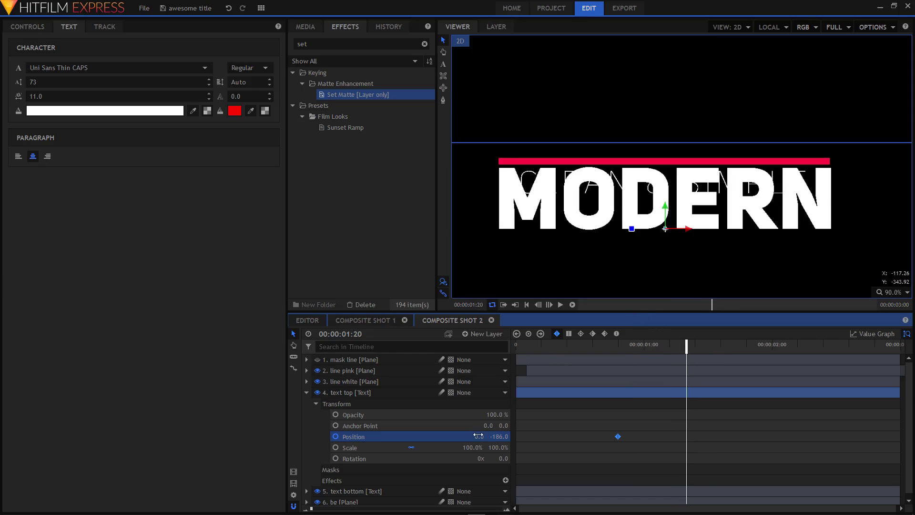
{"action": "left_click", "coordinate": [499, 436]}
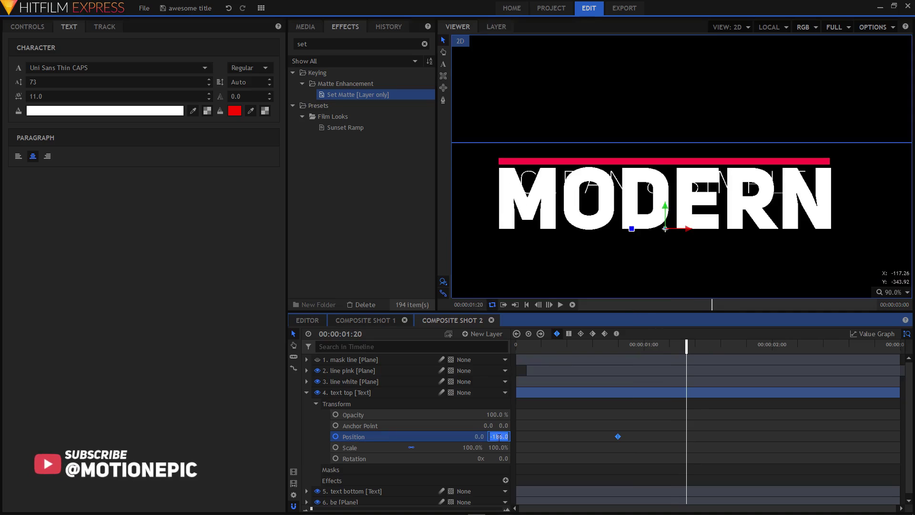
{"action": "type", "text": "0"}
{"action": "key", "text": "Return"}
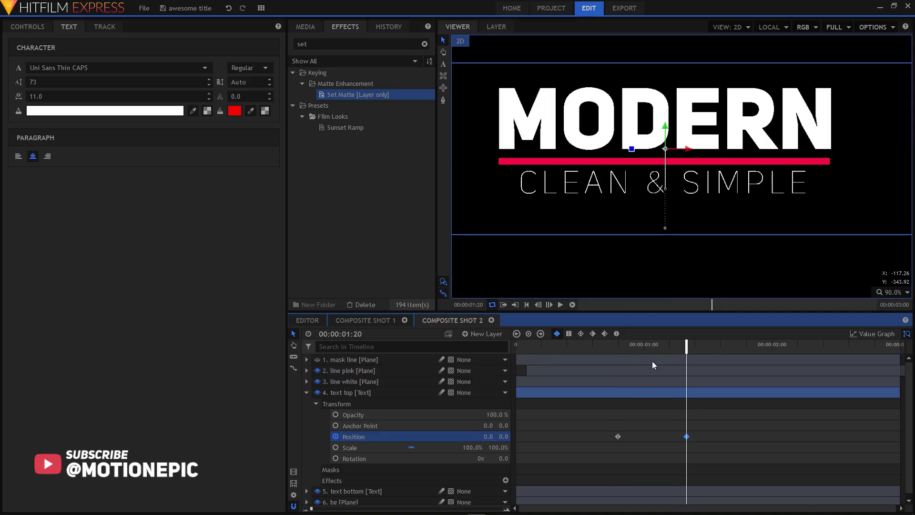
Shape the two text top position keyframes into a steep S-curve in the value graph, with long, flat easing handles
{"action": "left_click_drag", "start_coordinate": [686, 367], "coordinate": [708, 370]}
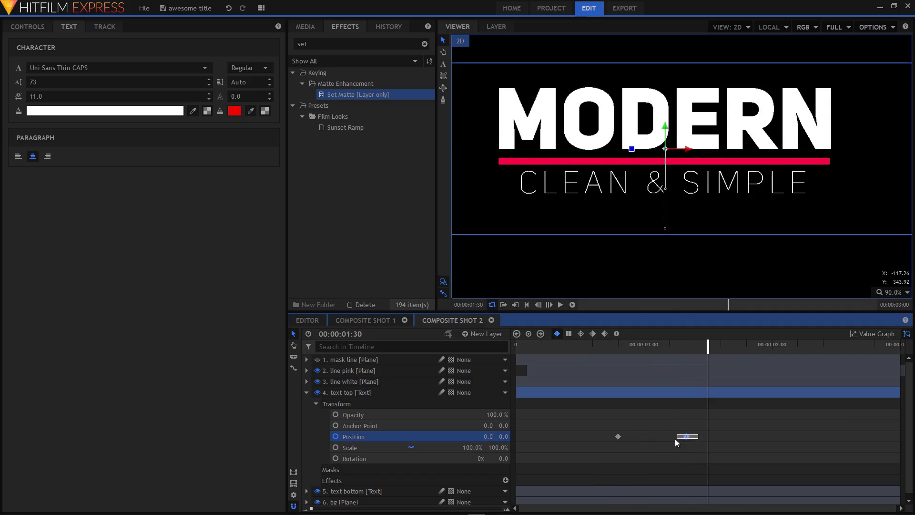
{"action": "left_click_drag", "start_coordinate": [675, 443], "coordinate": [609, 446]}
{"action": "left_click", "coordinate": [859, 332]}
{"action": "left_click_drag", "start_coordinate": [648, 376], "coordinate": [628, 376]}
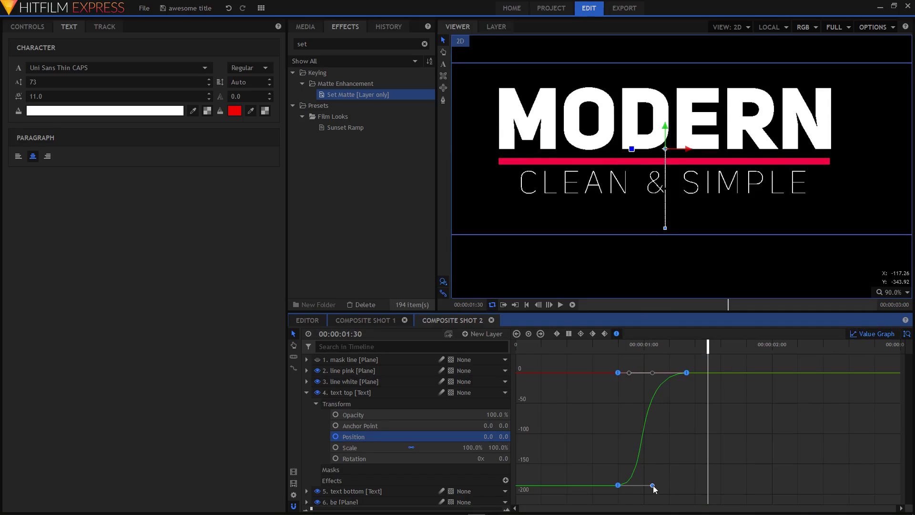
{"action": "left_click_drag", "start_coordinate": [653, 487], "coordinate": [678, 487]}
{"action": "left_click_drag", "start_coordinate": [631, 375], "coordinate": [625, 375]}
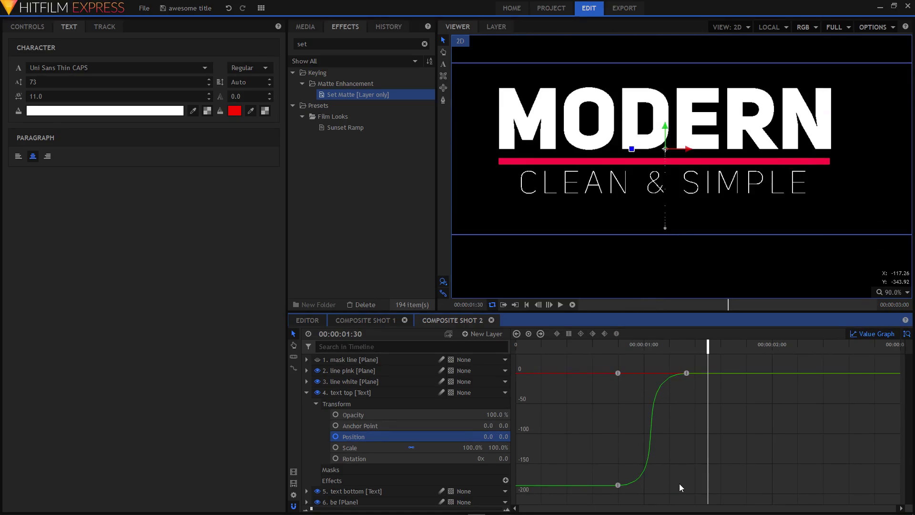
{"action": "left_click_drag", "start_coordinate": [676, 487], "coordinate": [684, 485]}
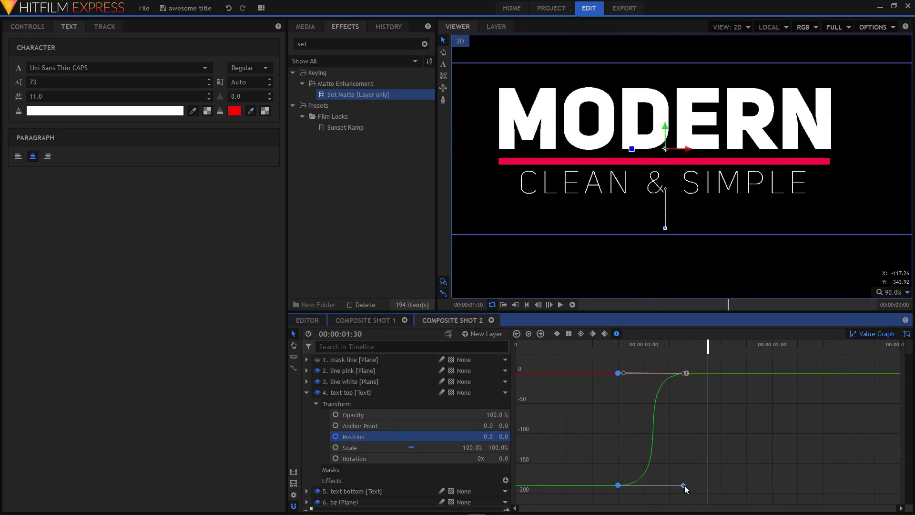
{"action": "left_click", "coordinate": [863, 333]}
Move the text top position keyframes to about 00:00:00:18 and 00:00:01:26, and play back the title animation
{"action": "left_click", "coordinate": [687, 437]}
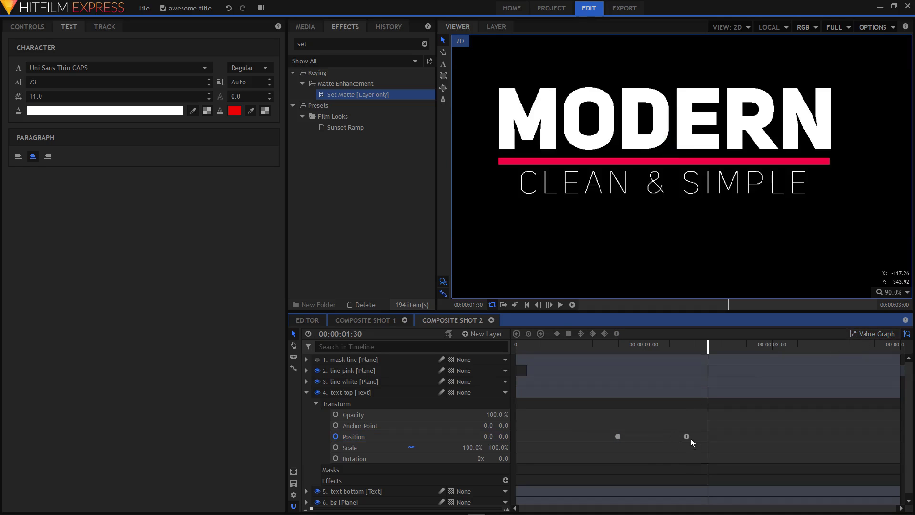
{"action": "left_click_drag", "start_coordinate": [687, 435], "coordinate": [690, 436]}
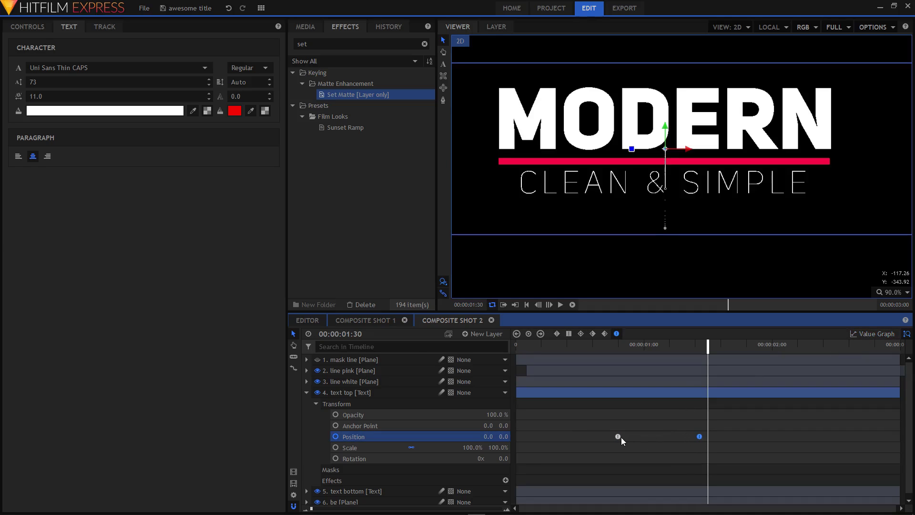
{"action": "left_click_drag", "start_coordinate": [618, 437], "coordinate": [615, 437]}
{"action": "left_click_drag", "start_coordinate": [583, 380], "coordinate": [538, 382]}
{"action": "left_click_drag", "start_coordinate": [586, 344], "coordinate": [708, 386]}
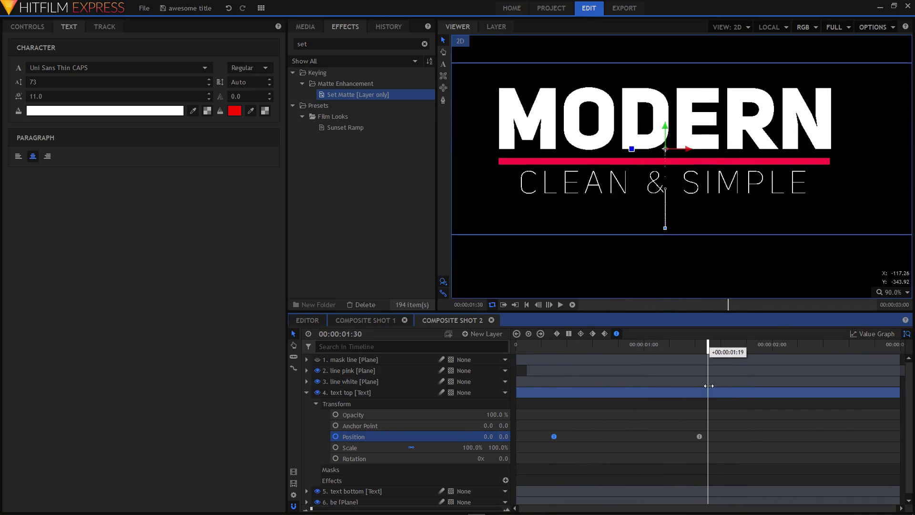
{"action": "left_click", "coordinate": [537, 344]}
{"action": "key", "text": "space"}
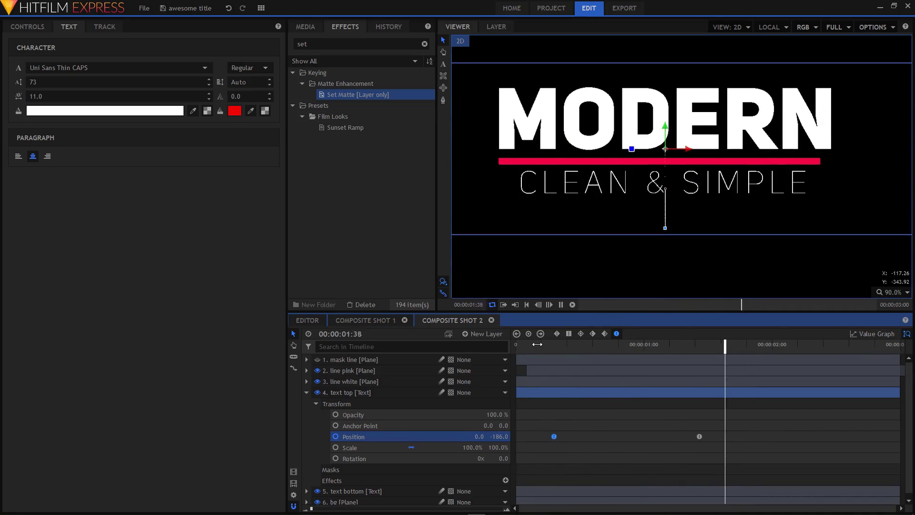
{"action": "left_click", "coordinate": [536, 345]}
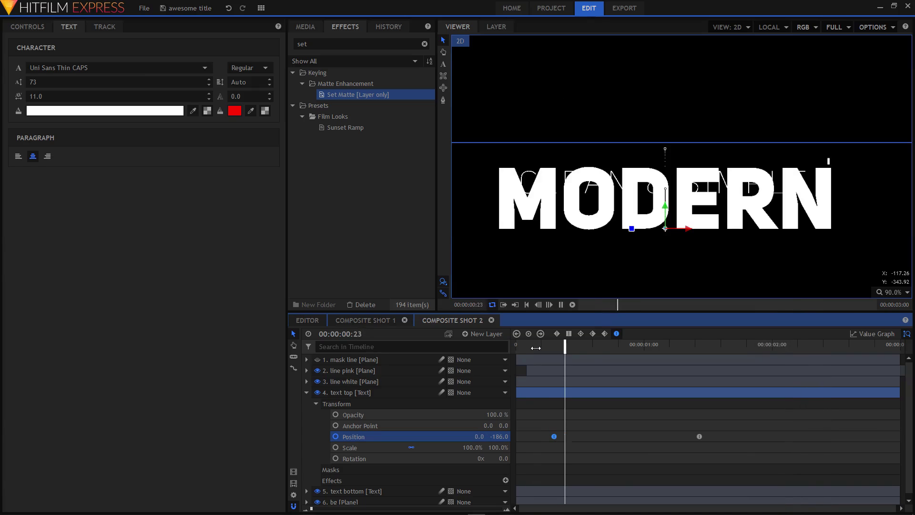
{"action": "key", "text": "space"}
Add a 1920 by 1080 plane named mask text above all the layers and hide it
{"action": "left_click", "coordinate": [306, 392]}
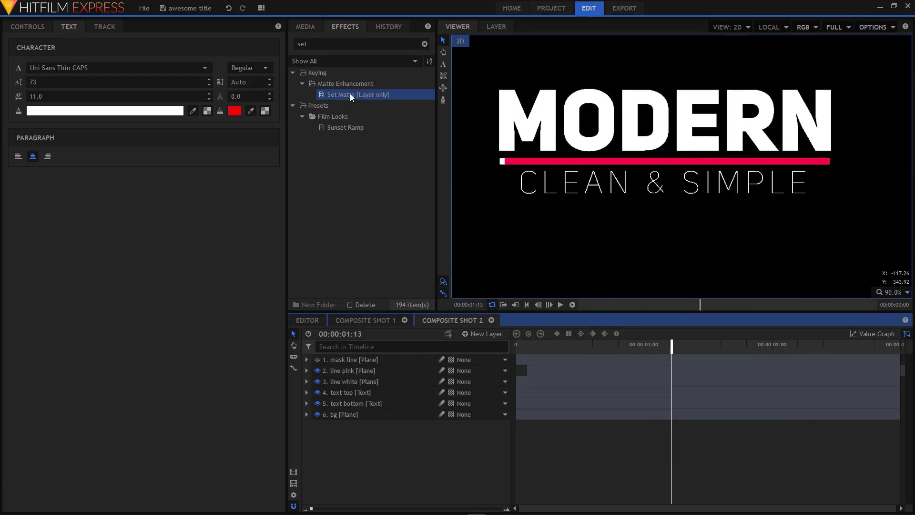
{"action": "left_click", "coordinate": [482, 334]}
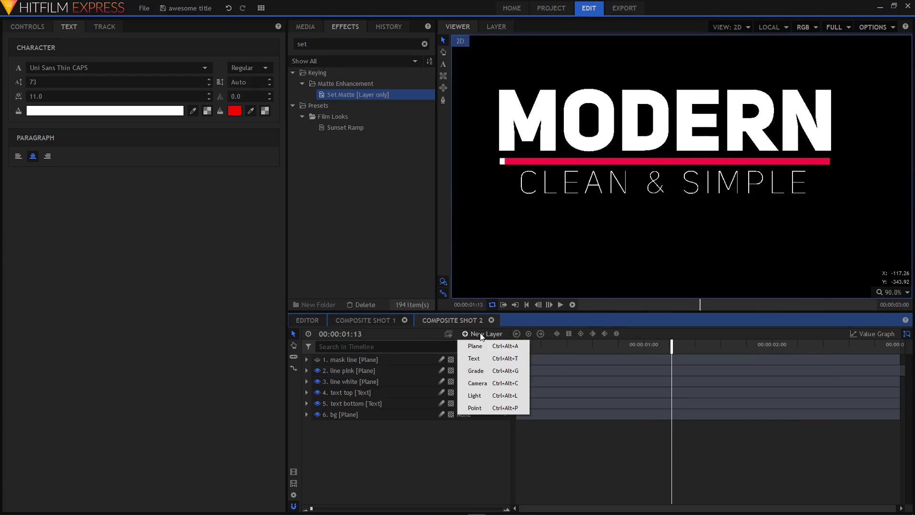
{"action": "left_click", "coordinate": [472, 345]}
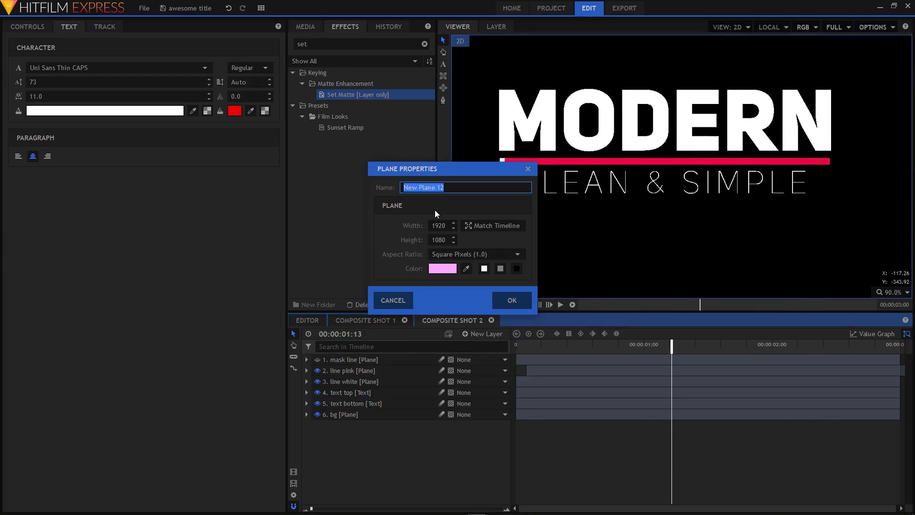
{"action": "type", "text": "mask text"}
{"action": "left_click", "coordinate": [520, 301]}
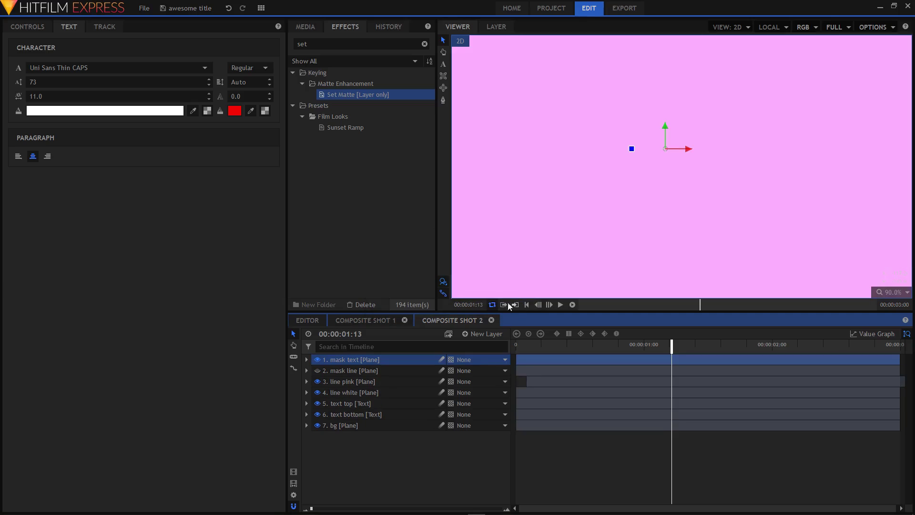
{"action": "left_click", "coordinate": [316, 361]}
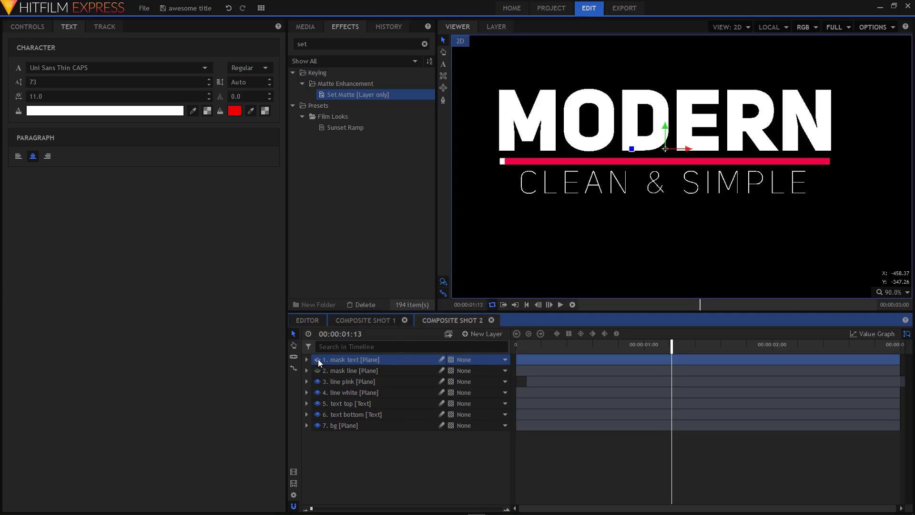
{"action": "left_click", "coordinate": [318, 360]}
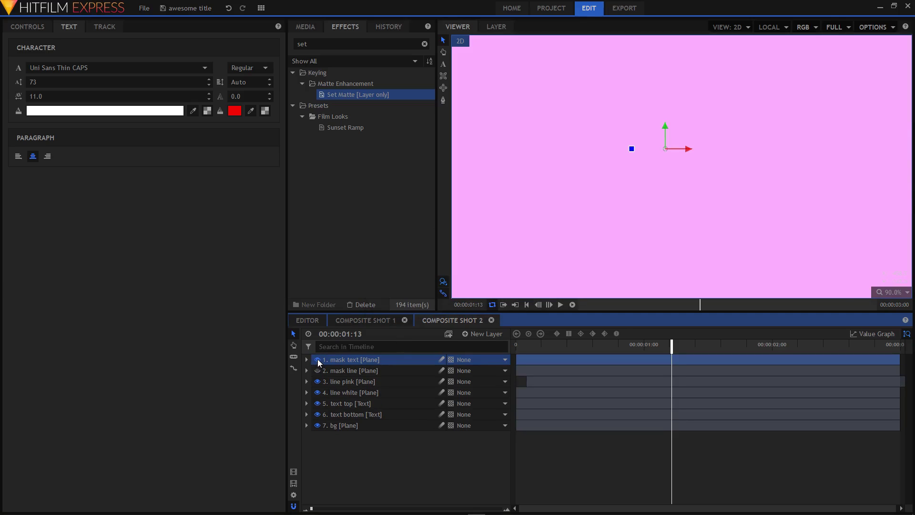
{"action": "left_click", "coordinate": [317, 360]}
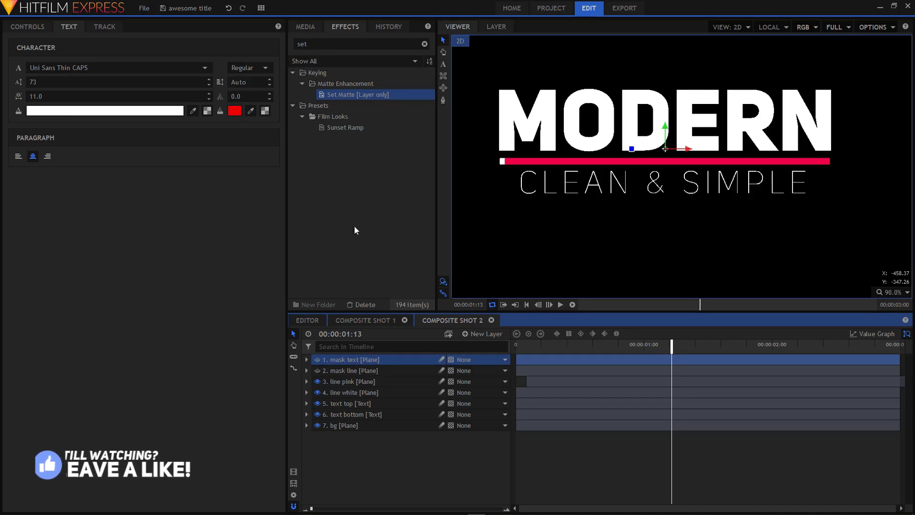
Move the mask text plane straight down until its upper edge lies along the pink line under MODERN
{"action": "left_click", "coordinate": [443, 43]}
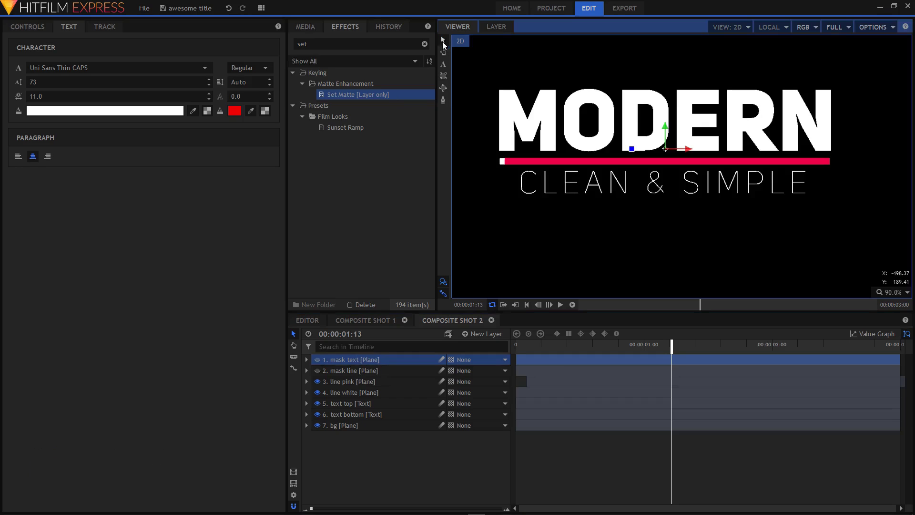
{"action": "scroll", "coordinate": [657, 143], "scroll_direction": "down", "scroll_amount": 5}
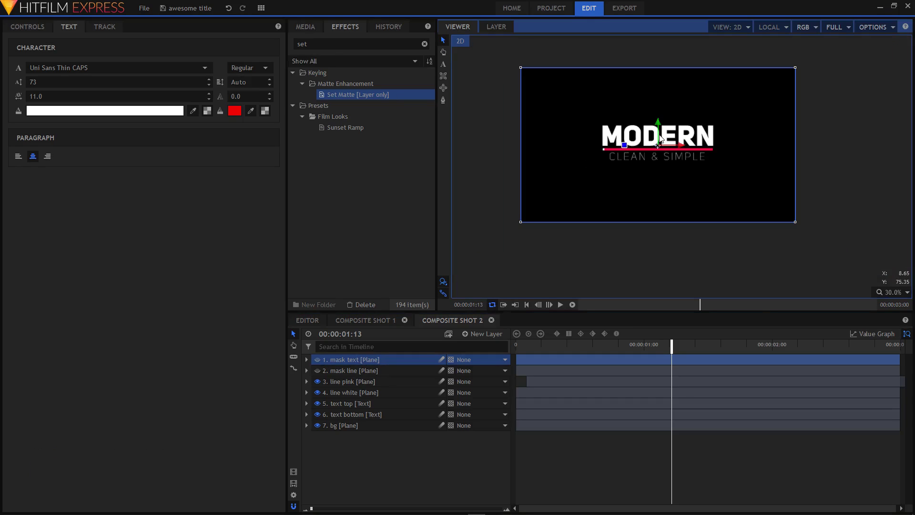
{"action": "left_click_drag", "start_coordinate": [662, 128], "coordinate": [665, 199]}
{"action": "scroll", "coordinate": [658, 158], "scroll_direction": "up", "scroll_amount": 2}
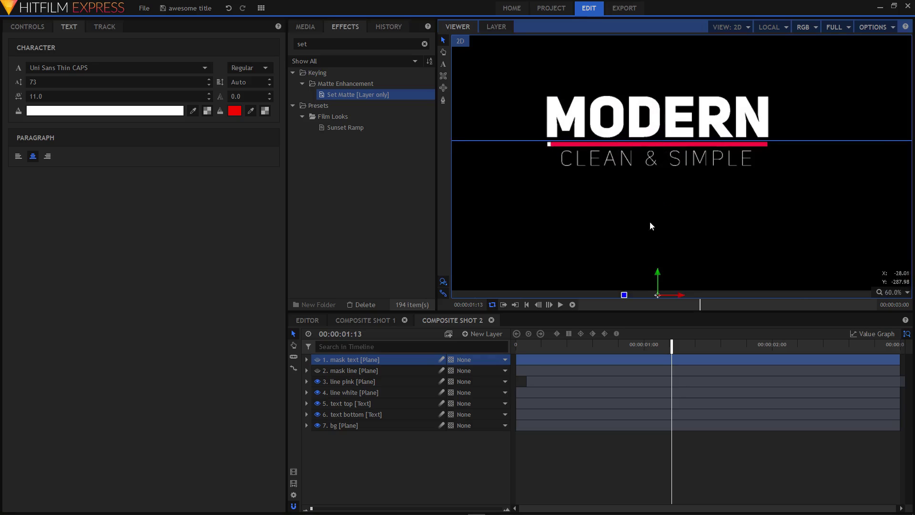
{"action": "left_click_drag", "start_coordinate": [658, 274], "coordinate": [659, 276]}
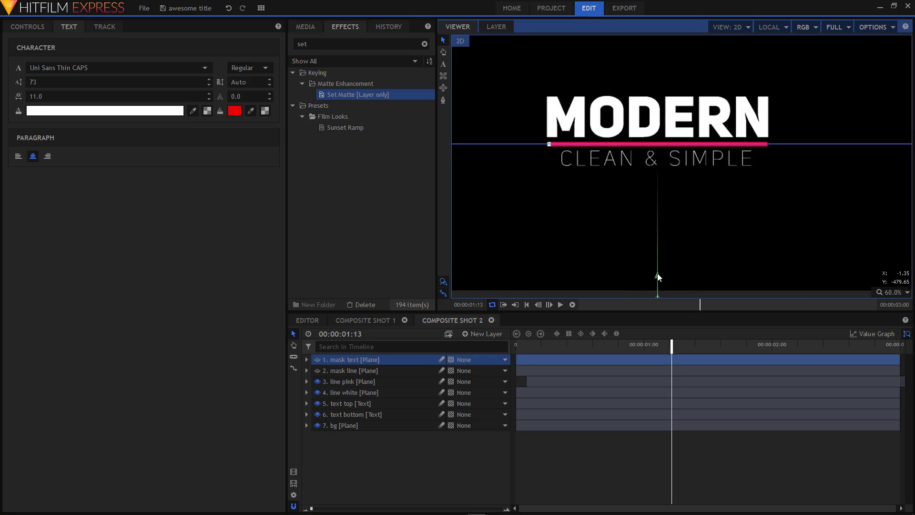
{"action": "scroll", "coordinate": [702, 187], "scroll_direction": "up", "scroll_amount": 1}
{"action": "scroll", "coordinate": [705, 190], "scroll_direction": "down", "scroll_amount": 1}
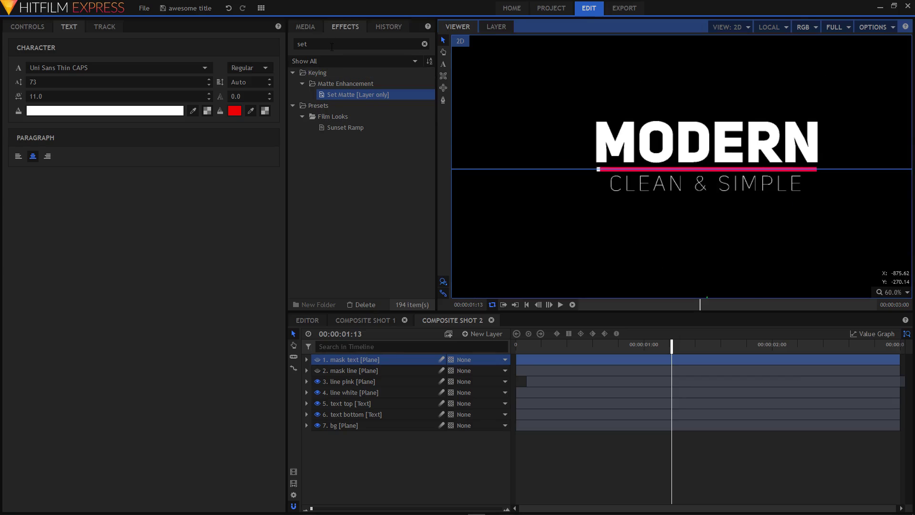
Apply the Set Matte effect to the text top layer and use mask text as its source layer
{"action": "left_click_drag", "start_coordinate": [342, 94], "coordinate": [348, 402]}
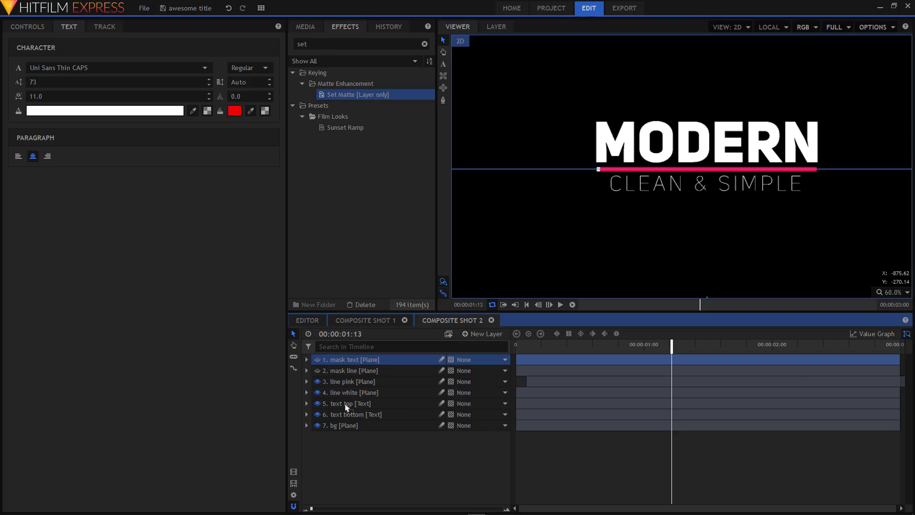
{"action": "left_click_drag", "start_coordinate": [346, 406], "coordinate": [348, 404]}
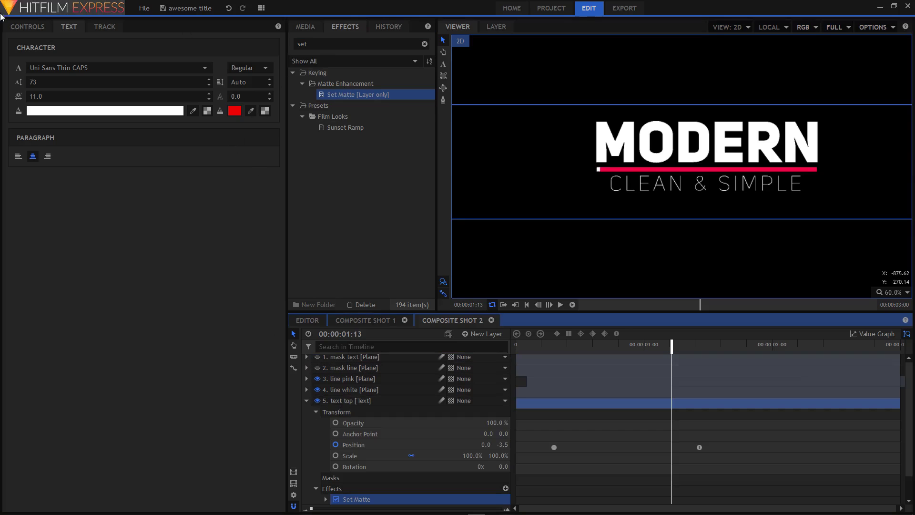
{"action": "left_click", "coordinate": [21, 27]}
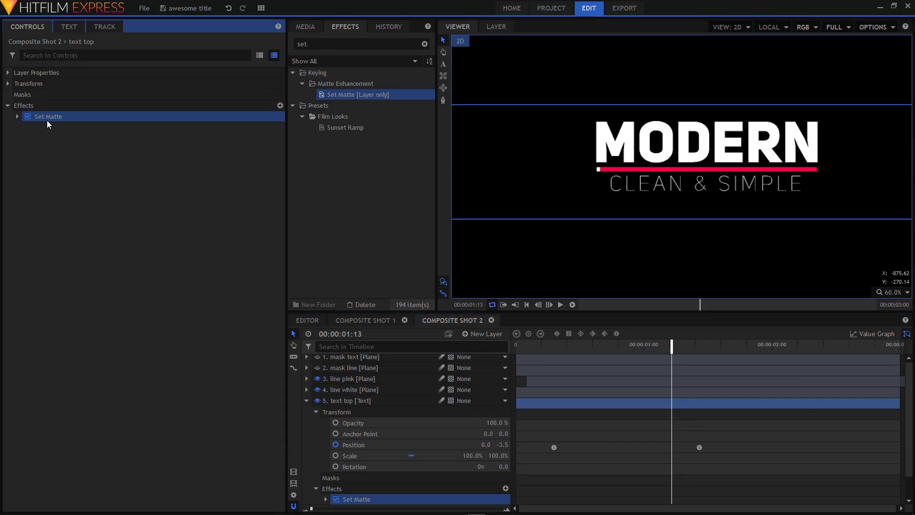
{"action": "left_click", "coordinate": [18, 116]}
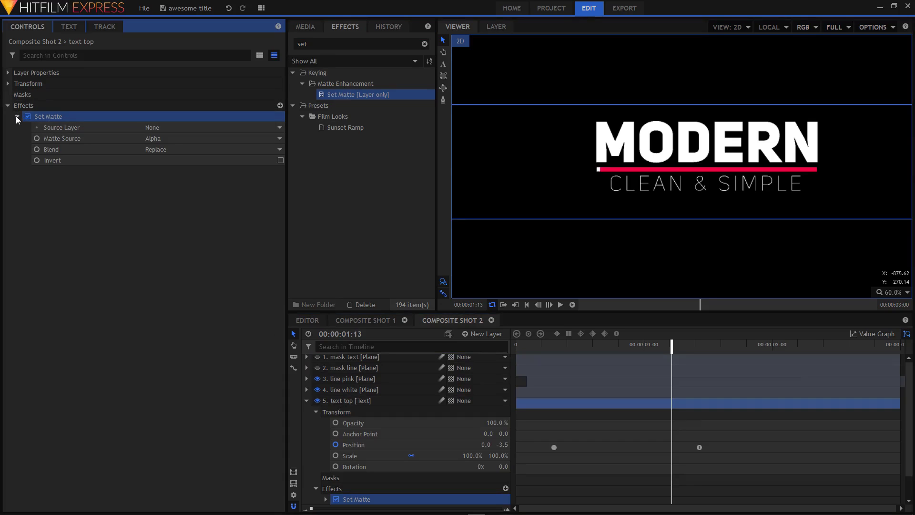
{"action": "left_click", "coordinate": [157, 128]}
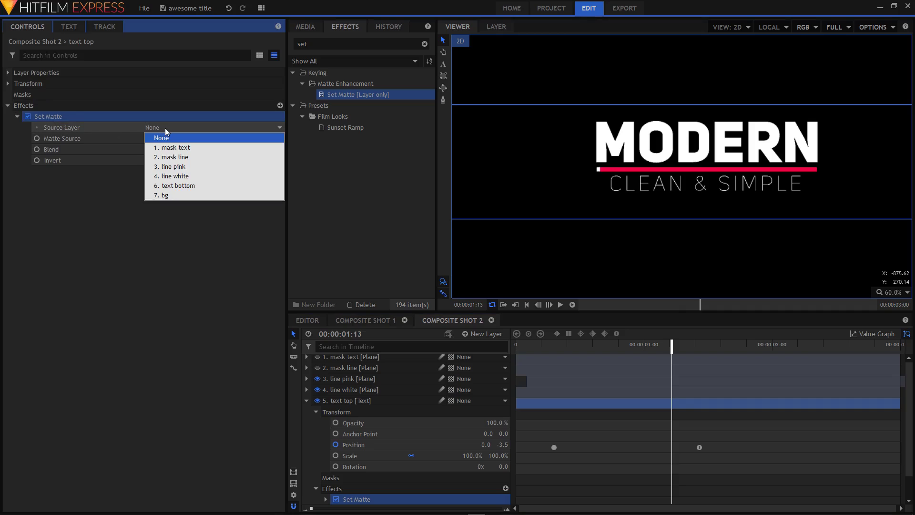
{"action": "left_click", "coordinate": [193, 148]}
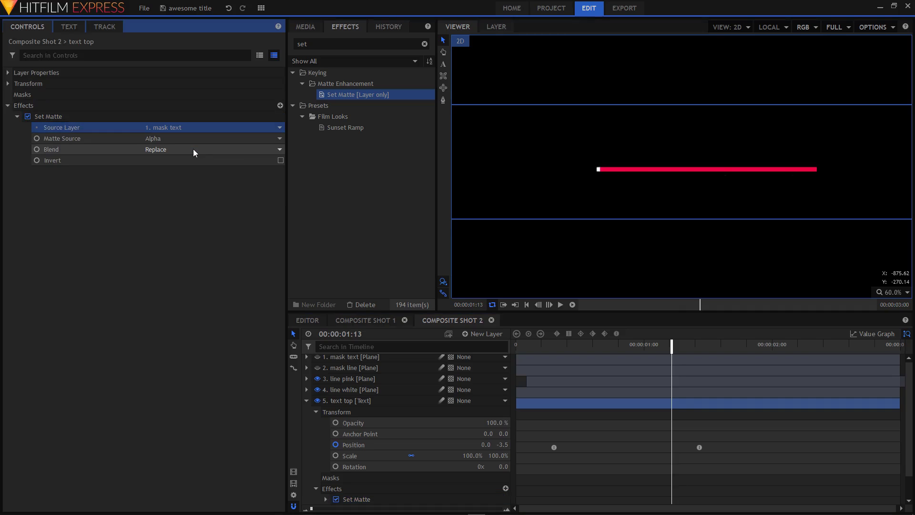
Set the blend of the text top matte to Subtract and preview how MODERN is revealed from the line
{"action": "left_click", "coordinate": [168, 151]}
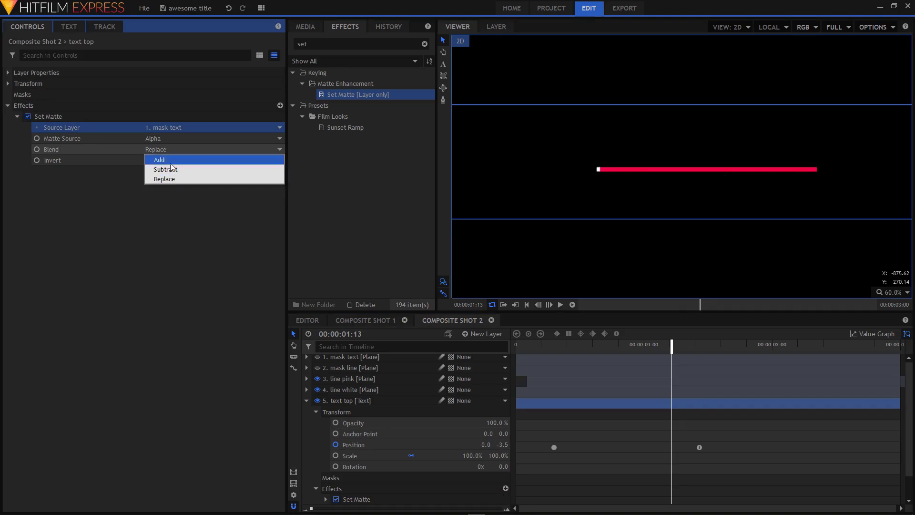
{"action": "left_click", "coordinate": [171, 170]}
{"action": "left_click_drag", "start_coordinate": [534, 346], "coordinate": [670, 367]}
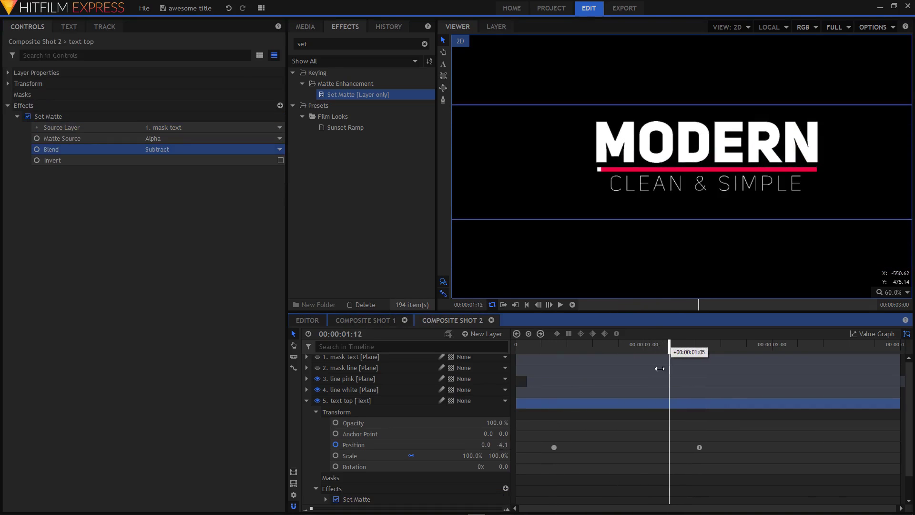
{"action": "left_click", "coordinate": [561, 304]}
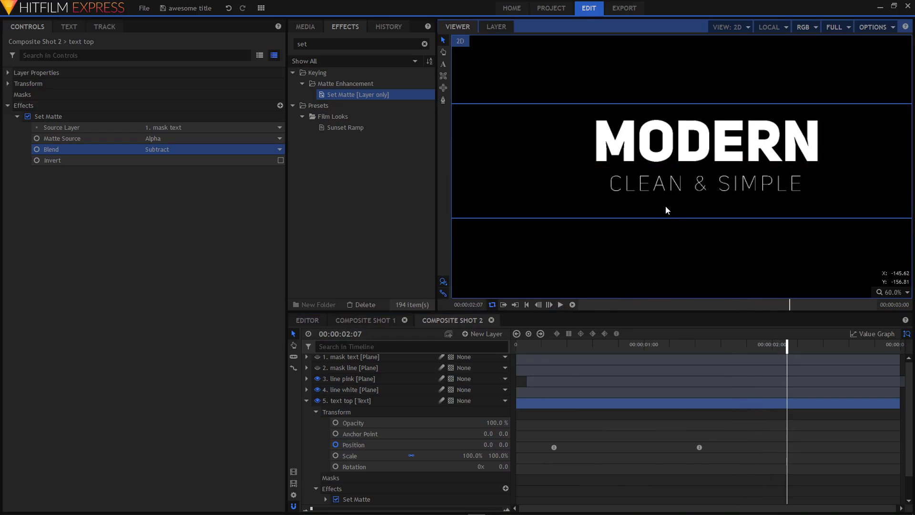
{"action": "left_click", "coordinate": [307, 400]}
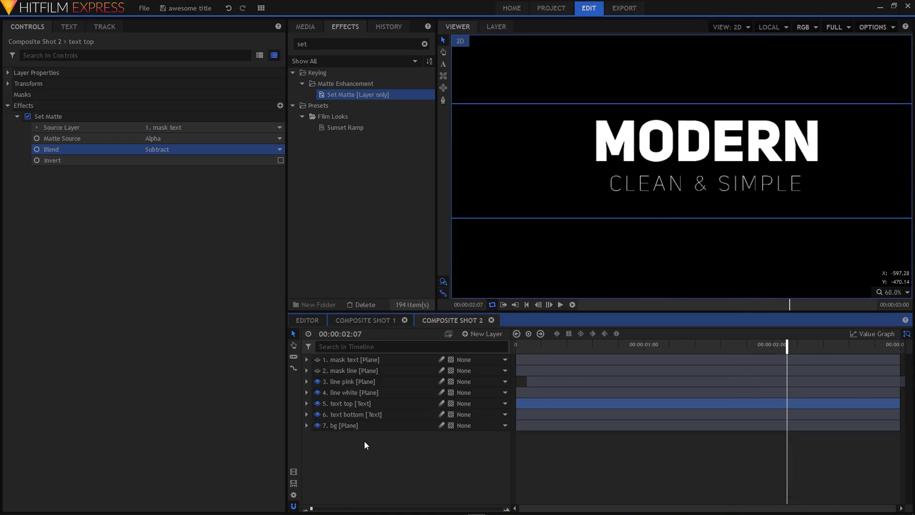
Keyframe the text bottom position at 00:00:02:00, and at 00:00:01:30 raise the text straight up to Y -125.4, behind MODERN
{"action": "left_click", "coordinate": [333, 415]}
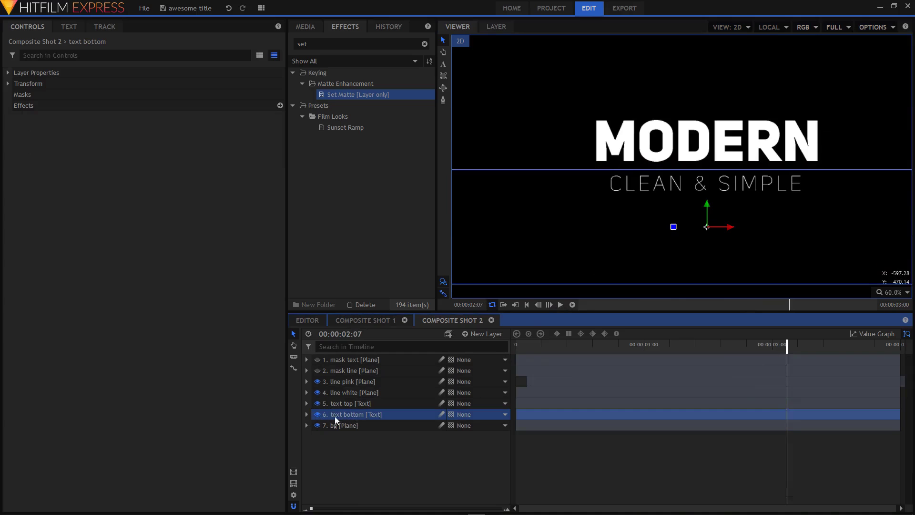
{"action": "left_click", "coordinate": [307, 414]}
{"action": "left_click", "coordinate": [317, 425]}
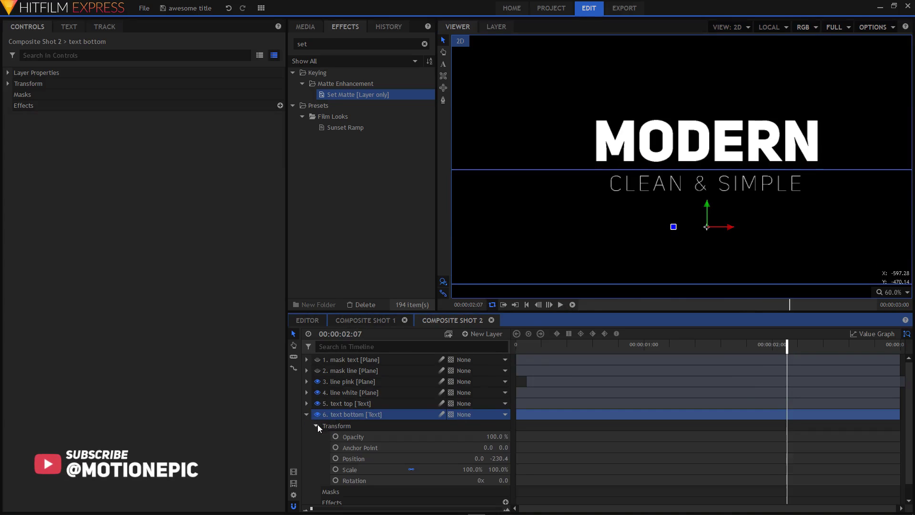
{"action": "left_click", "coordinate": [364, 459]}
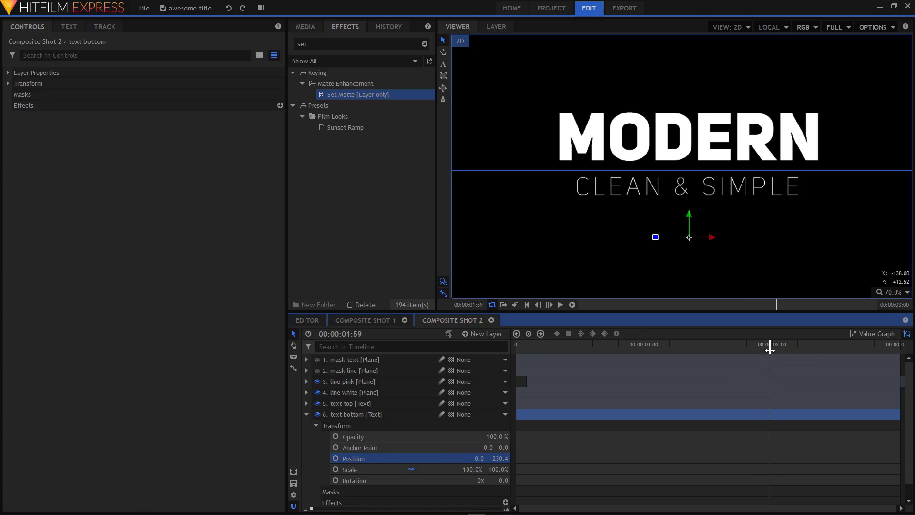
{"action": "left_click_drag", "start_coordinate": [769, 350], "coordinate": [772, 350]}
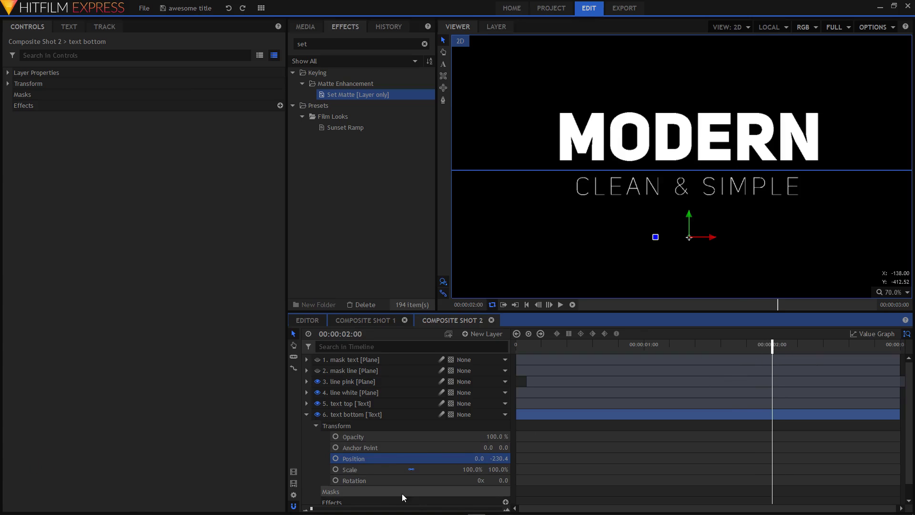
{"action": "left_click", "coordinate": [335, 458]}
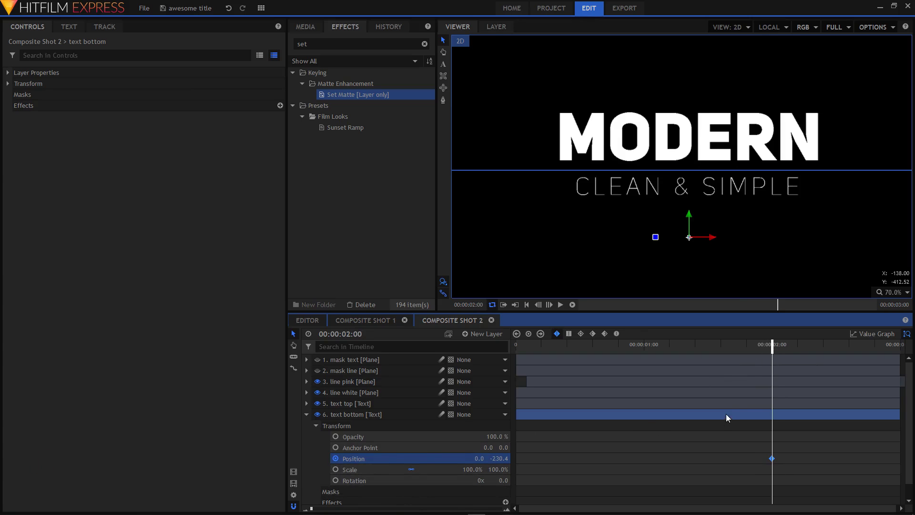
{"action": "left_click_drag", "start_coordinate": [770, 351], "coordinate": [707, 355]}
{"action": "left_click_drag", "start_coordinate": [688, 237], "coordinate": [689, 202]}
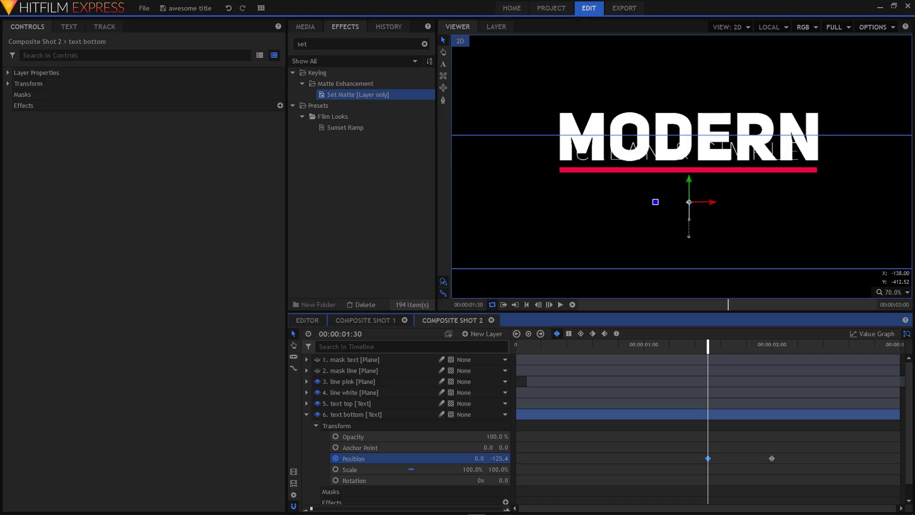
Shape both text bottom position keyframes into a steep S-curve with long, flat handles in the value graph, and play back the animation
{"action": "left_click", "coordinate": [786, 457]}
{"action": "left_click_drag", "start_coordinate": [786, 455], "coordinate": [694, 465]}
{"action": "left_click", "coordinate": [867, 334]}
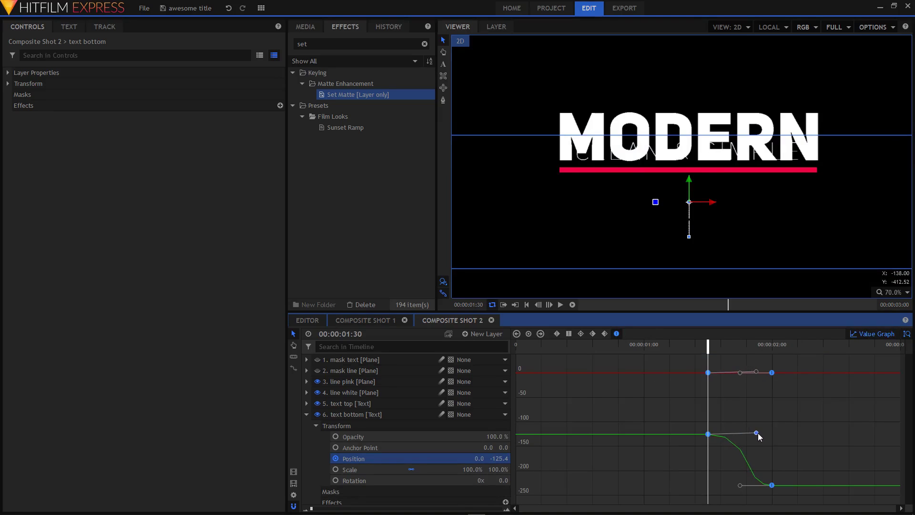
{"action": "left_click_drag", "start_coordinate": [757, 433], "coordinate": [766, 433]}
{"action": "left_click_drag", "start_coordinate": [741, 487], "coordinate": [721, 487]}
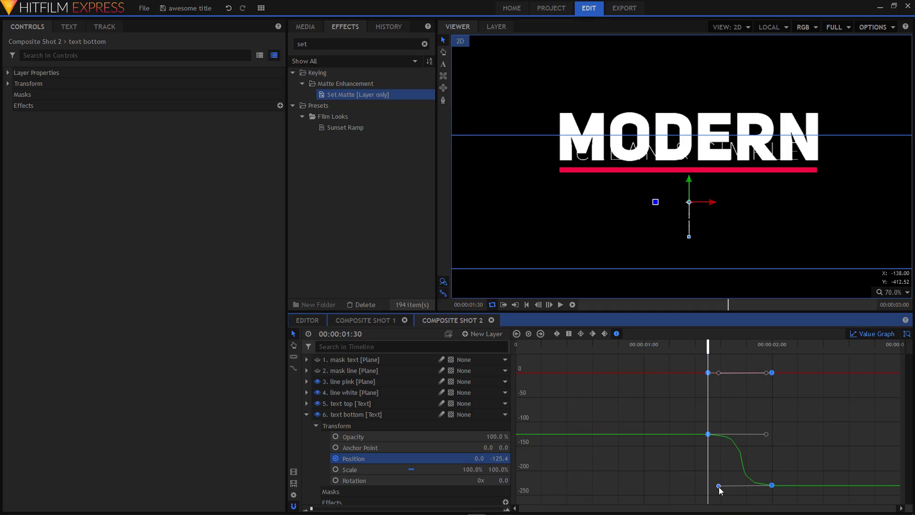
{"action": "key", "text": "space"}
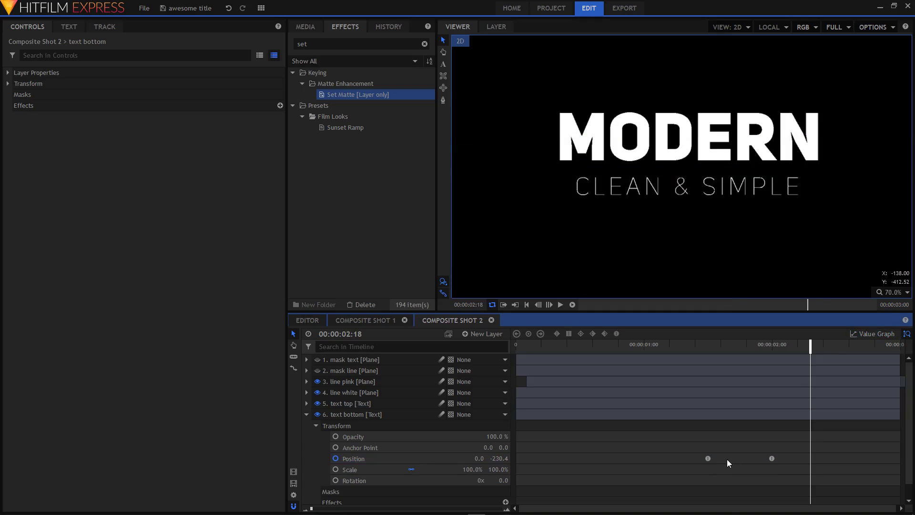
Move the text bottom position keyframes to about 00:00:01:22 and 00:00:02:14
{"action": "left_click", "coordinate": [772, 459]}
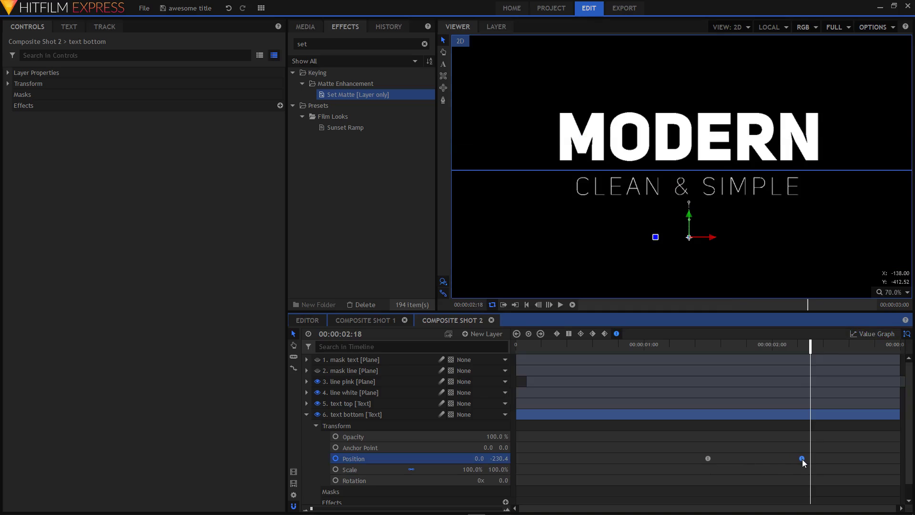
{"action": "left_click_drag", "start_coordinate": [810, 372], "coordinate": [787, 364]}
{"action": "left_click", "coordinate": [306, 414]}
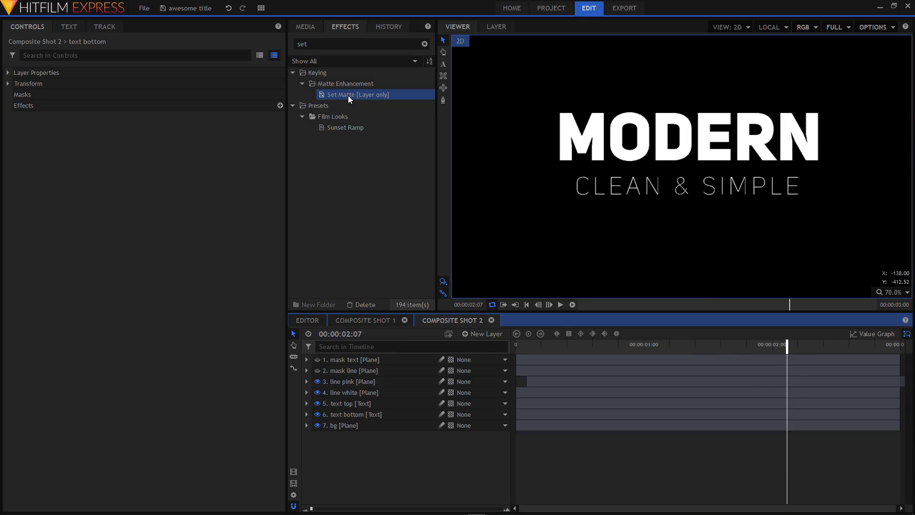
Apply the Set Matte effect to the text bottom layer with mask text as source layer, and scrub through the reveal
{"action": "left_click_drag", "start_coordinate": [348, 96], "coordinate": [343, 415]}
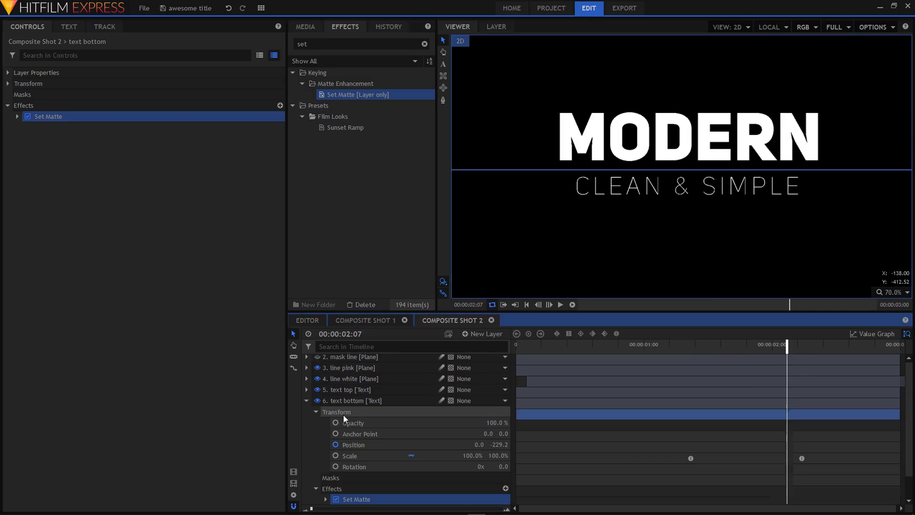
{"action": "left_click", "coordinate": [17, 116]}
{"action": "left_click", "coordinate": [145, 127]}
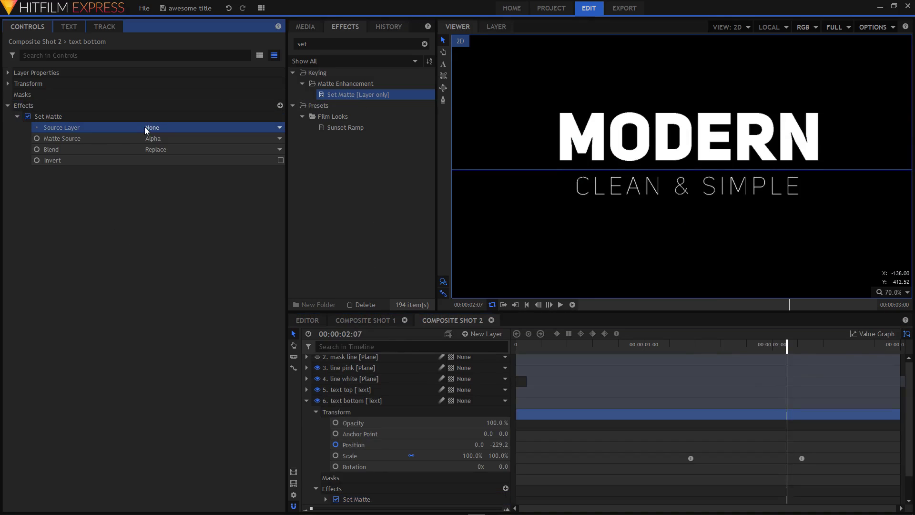
{"action": "left_click", "coordinate": [165, 127]}
{"action": "left_click", "coordinate": [177, 147]}
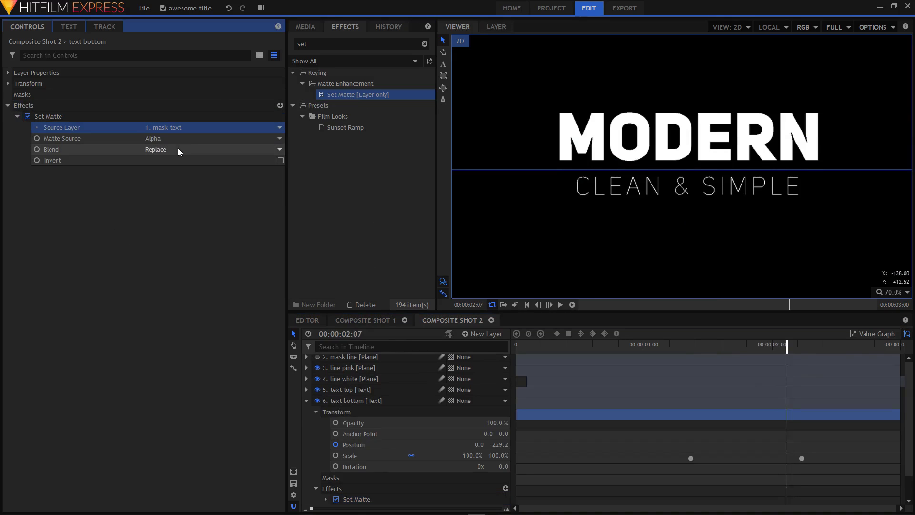
{"action": "left_click_drag", "start_coordinate": [641, 359], "coordinate": [763, 376]}
{"action": "left_click", "coordinate": [308, 401]}
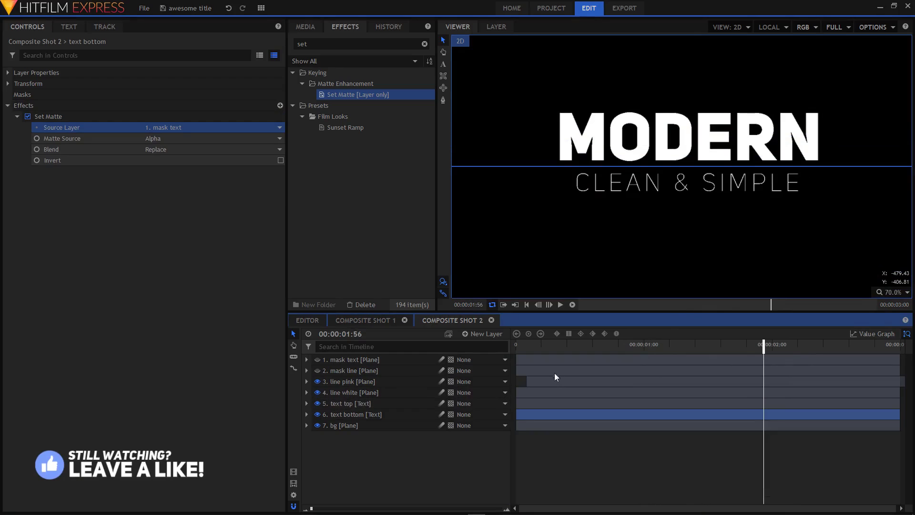
Fit the whole frame in the viewer and play back the finished title animation from the start
{"action": "left_click", "coordinate": [532, 350]}
{"action": "left_click_drag", "start_coordinate": [525, 351], "coordinate": [516, 350]}
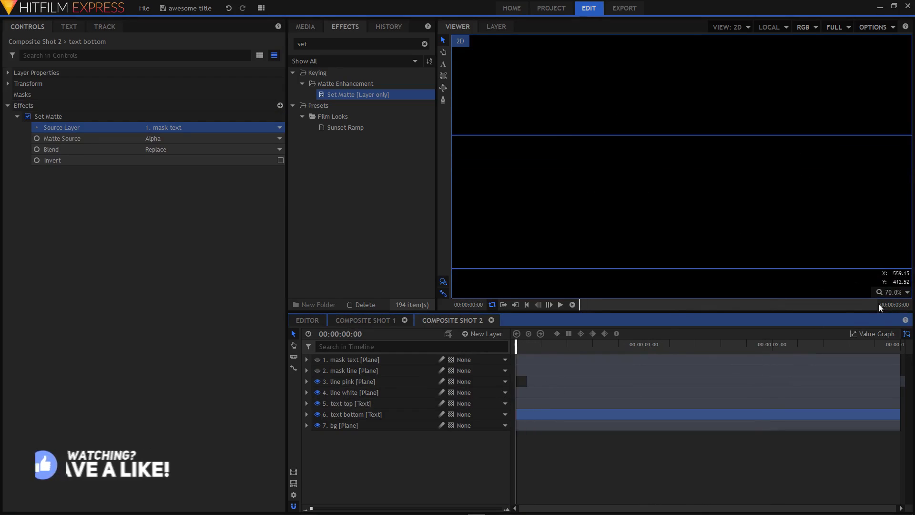
{"action": "left_click", "coordinate": [893, 292]}
{"action": "left_click", "coordinate": [885, 403]}
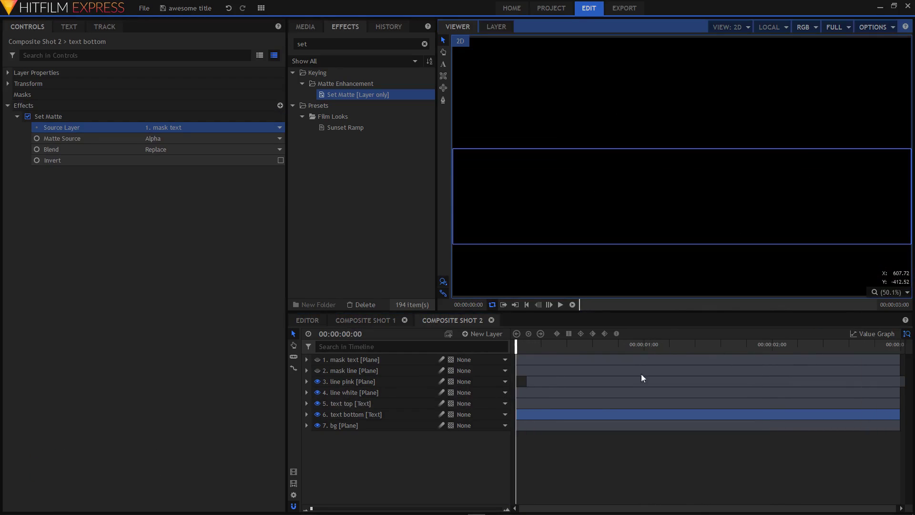
{"action": "left_click", "coordinate": [460, 456]}
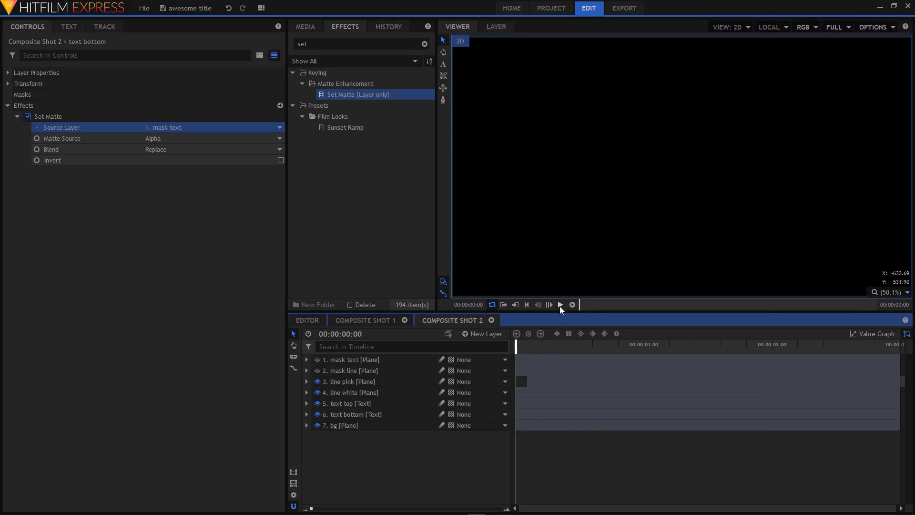
{"action": "left_click", "coordinate": [560, 304]}
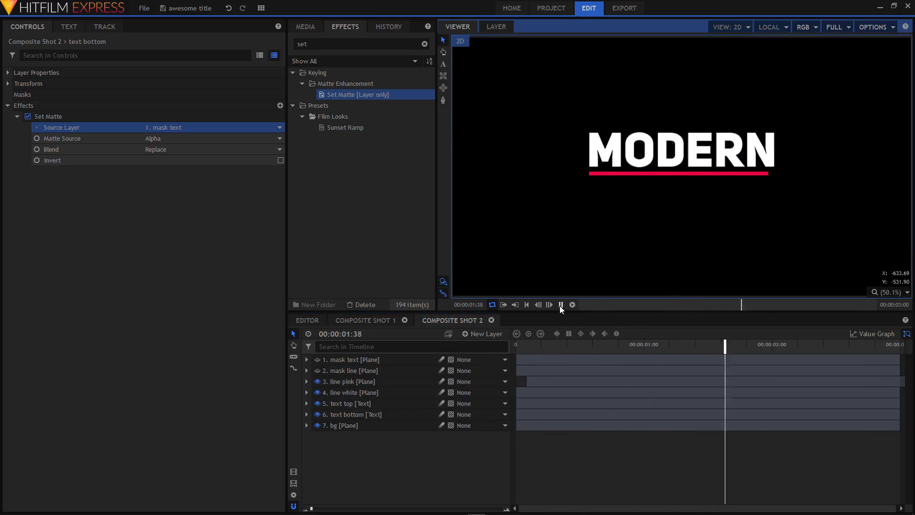